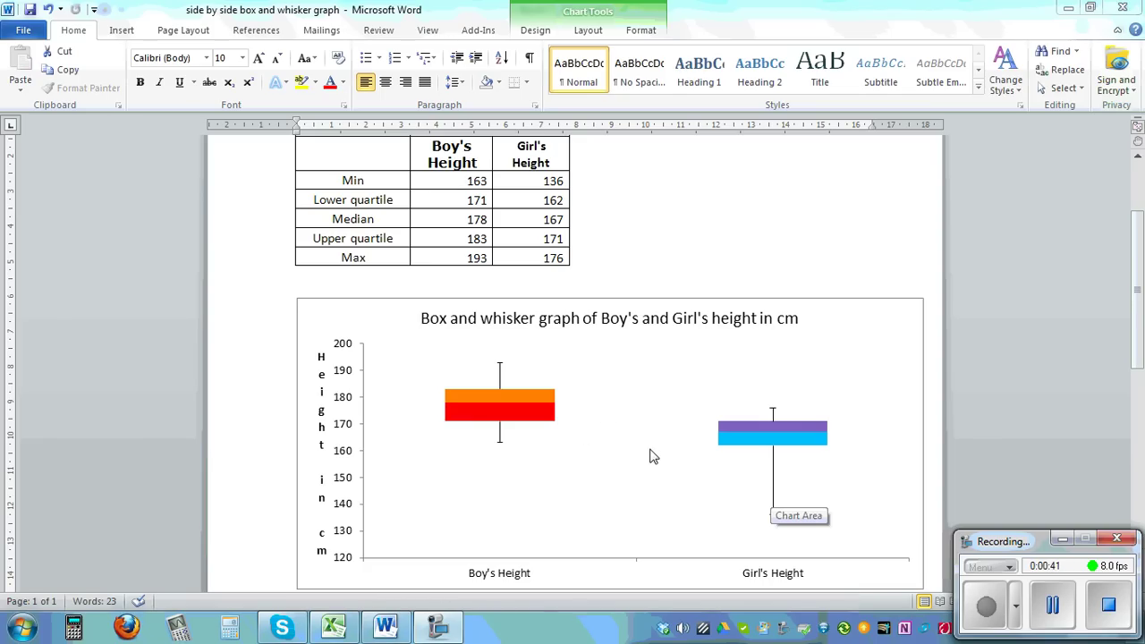
# Step: Switch to the Excel workbook and enter =min(B2:B26) in the Boy's Height Min cell, copying the B2:B26 reference for reuse
pyautogui.click(332, 628)
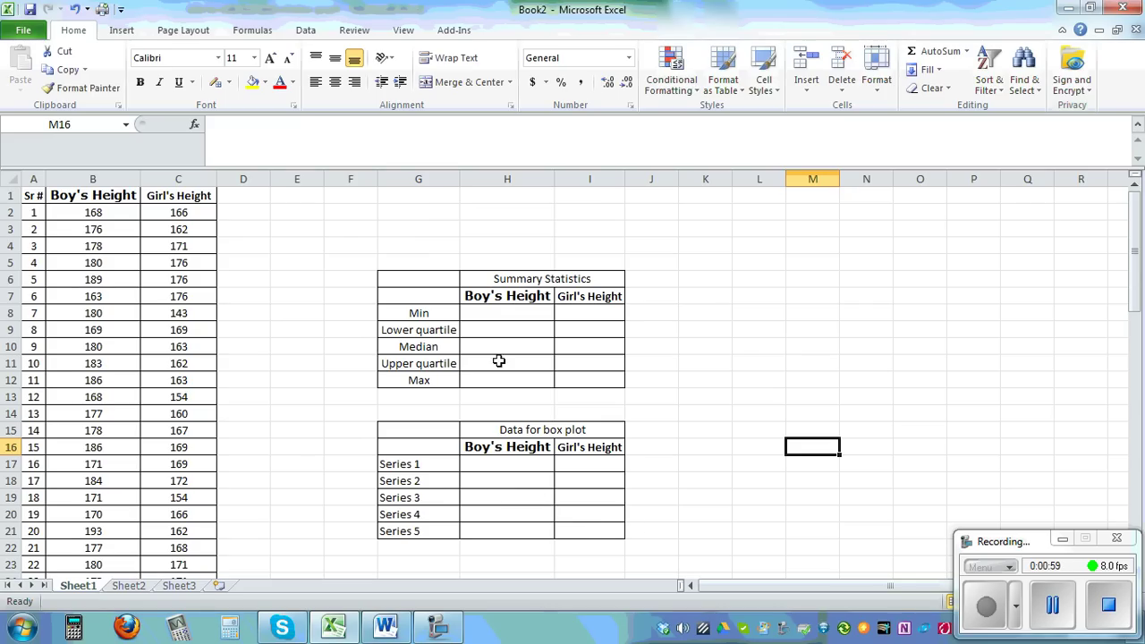
pyautogui.click(478, 312)
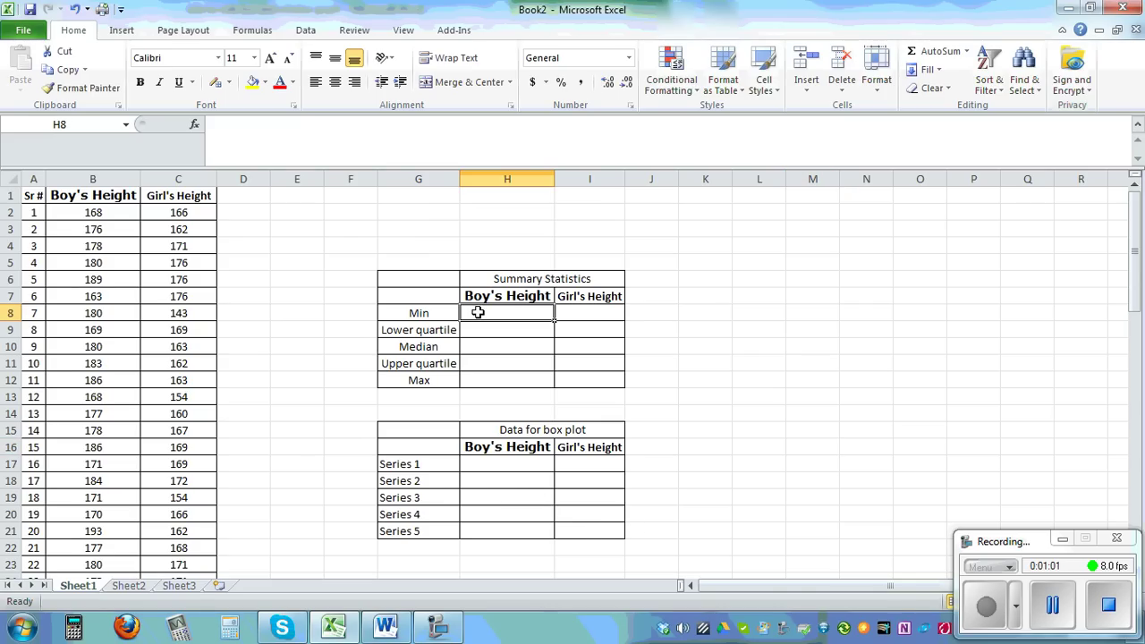
pyautogui.write('=')
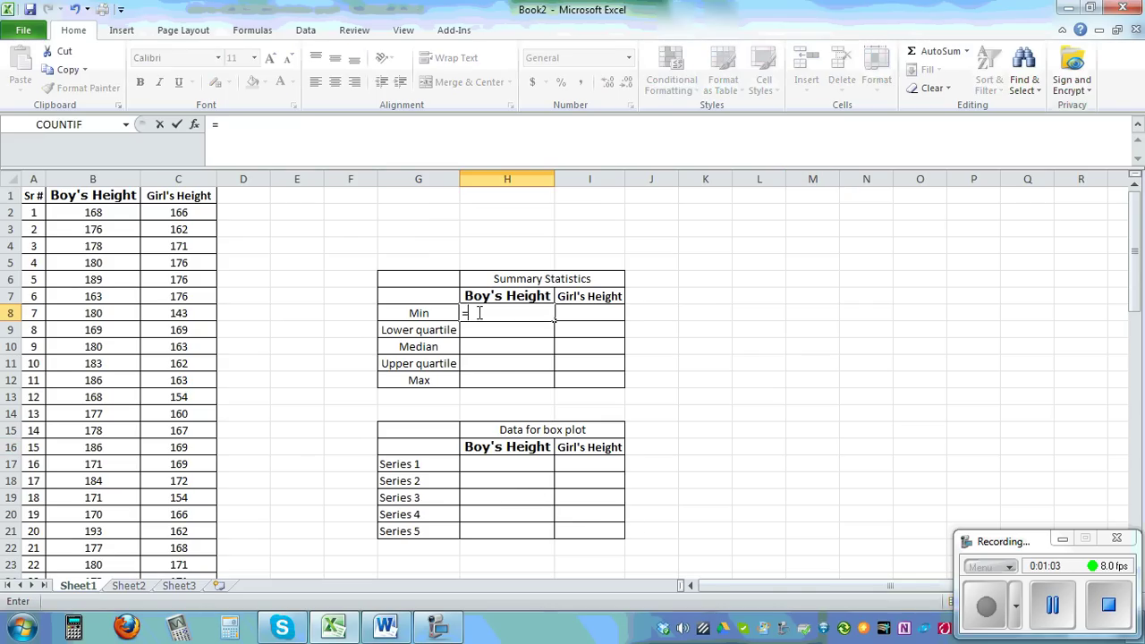
pyautogui.write('min')
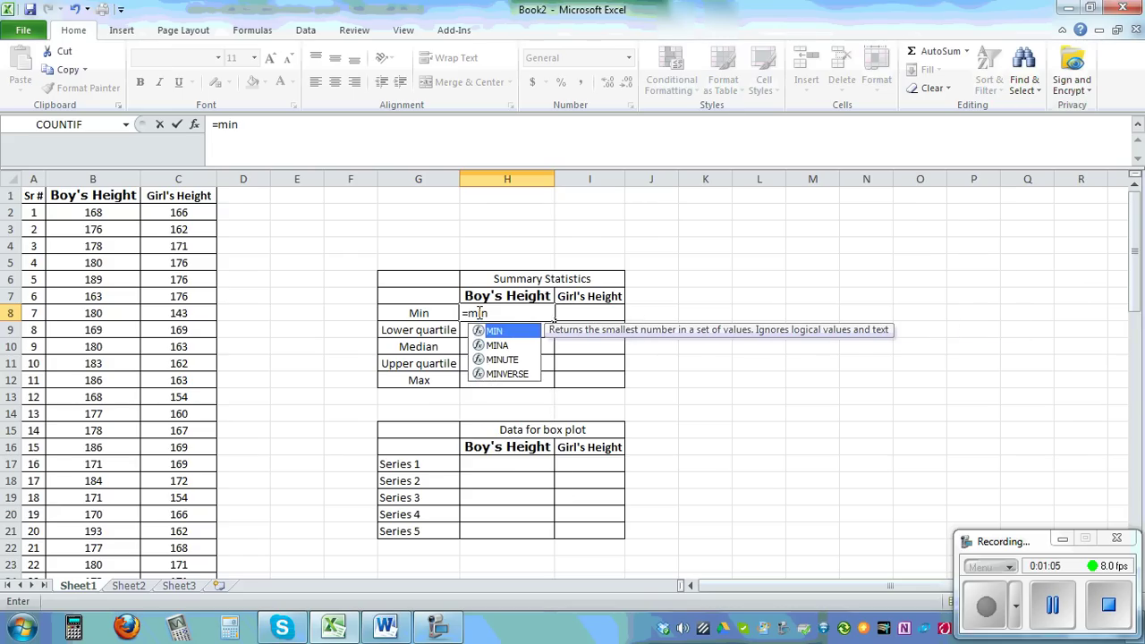
pyautogui.write('(')
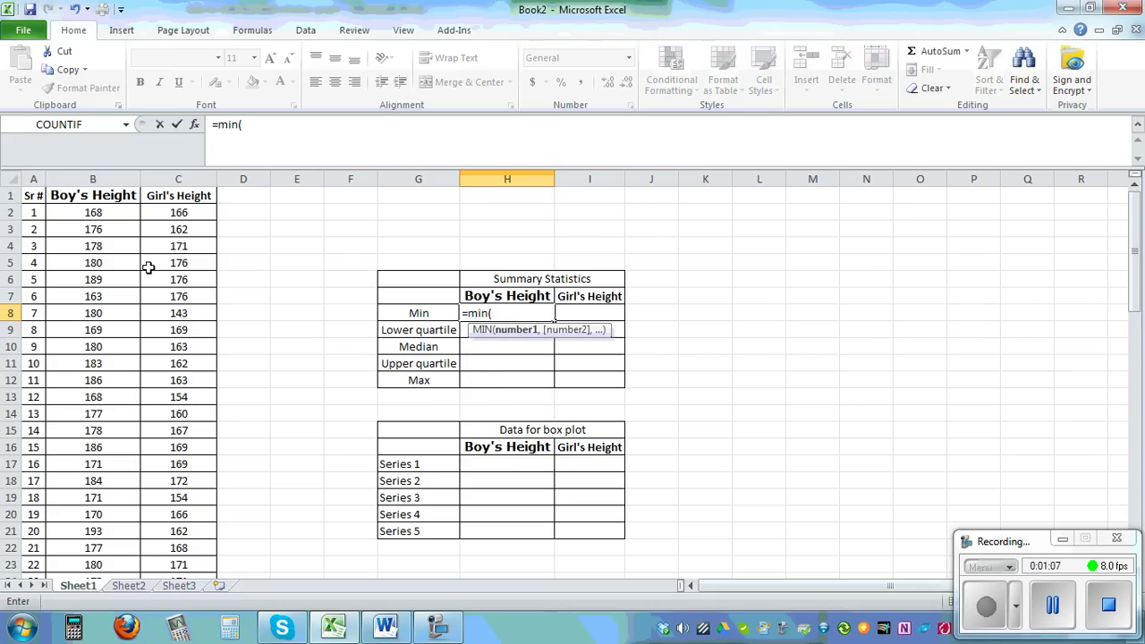
pyautogui.click(93, 211)
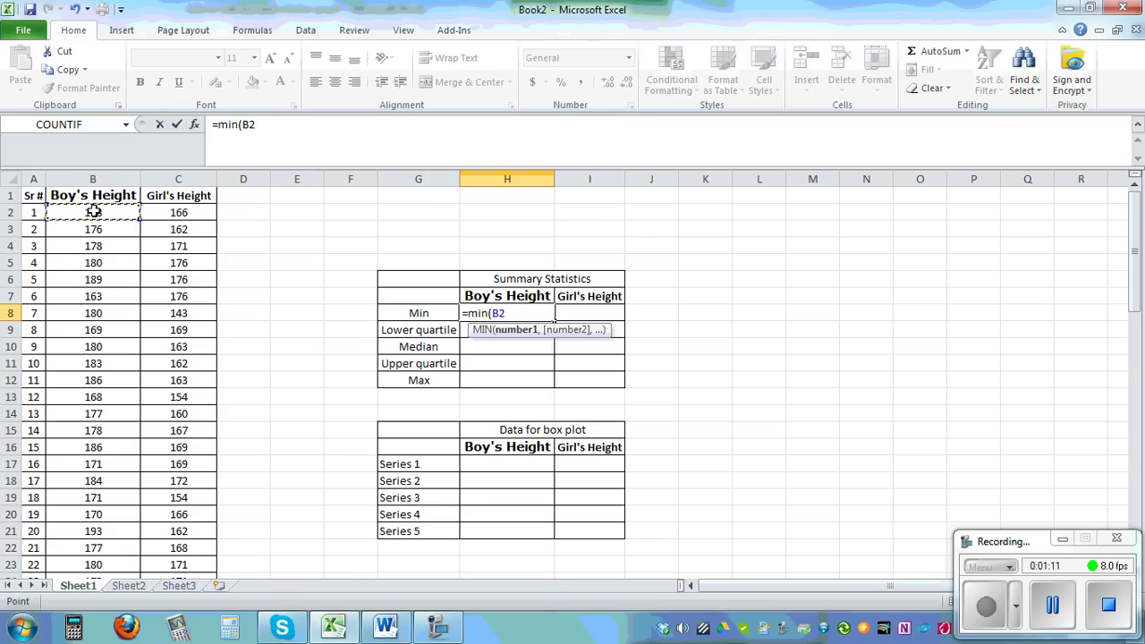
pyautogui.hotkey('ctrl', 'shift', 'Down')
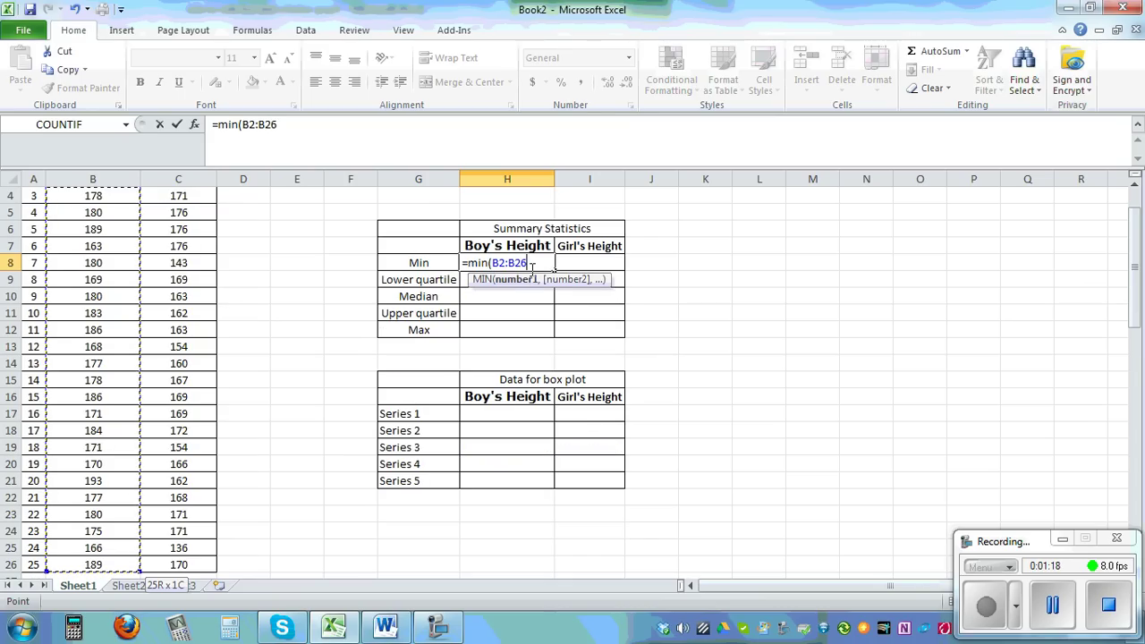
pyautogui.moveTo(530, 263); pyautogui.dragTo(492, 263)
pyautogui.hotkey('ctrl', 'c')
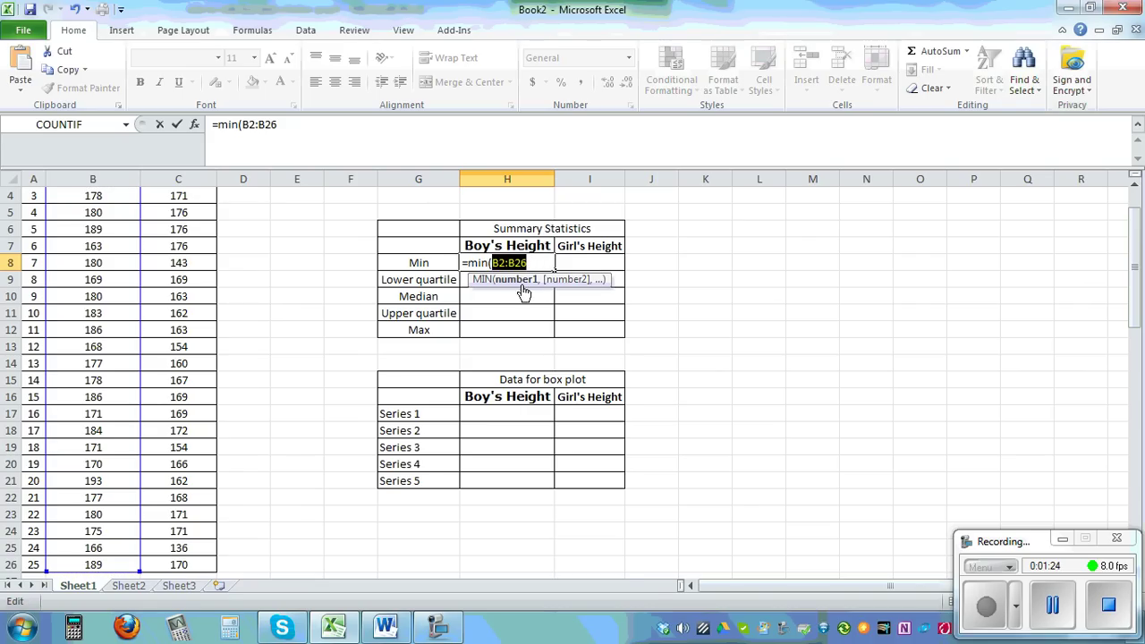
pyautogui.click(529, 263)
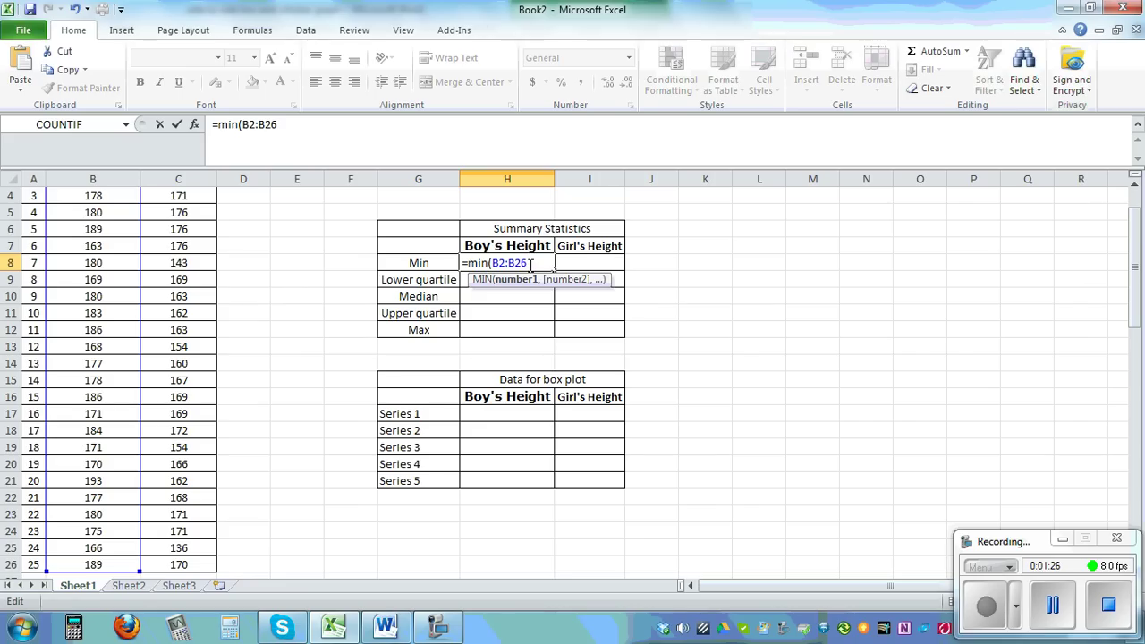
pyautogui.write(')')
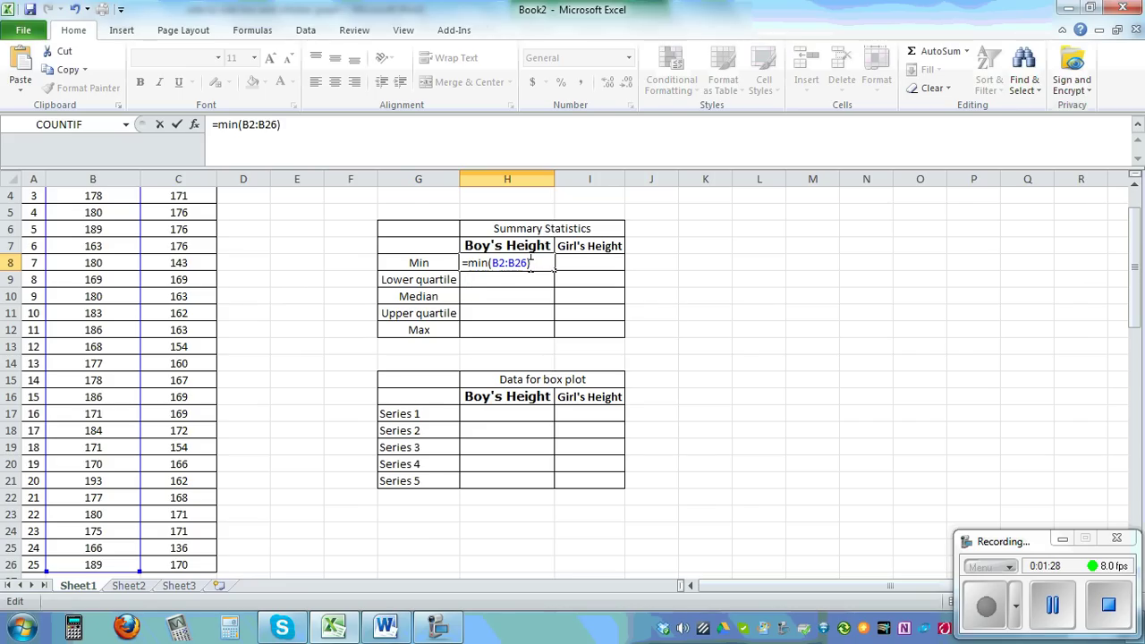
pyautogui.press('Return')
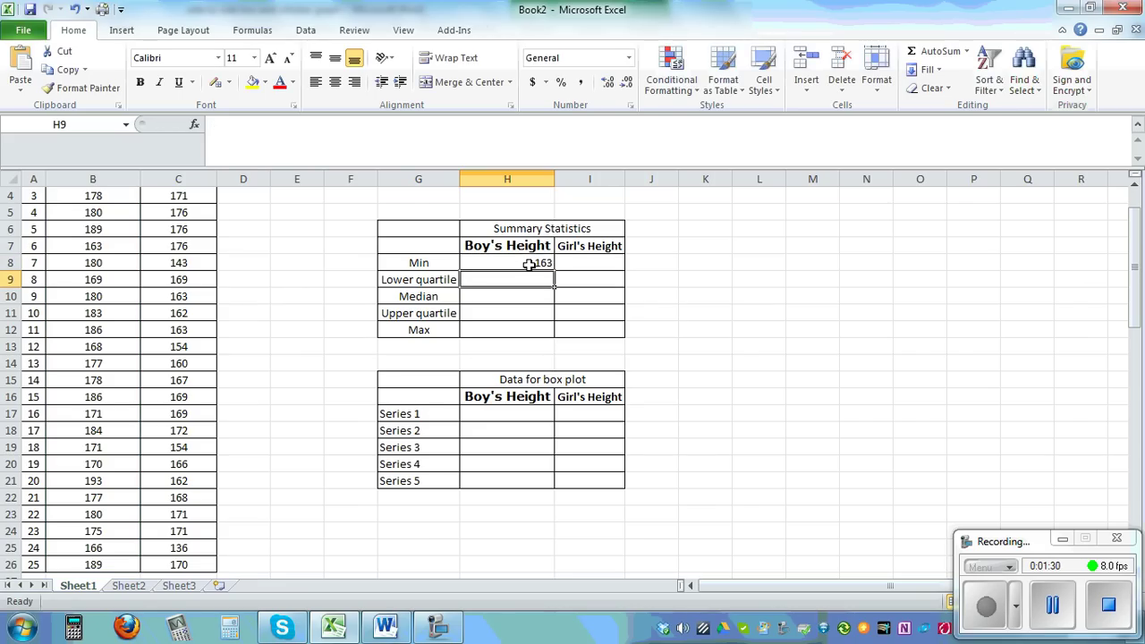
# Step: Enter =quartile(B2:B26,1) as the Boy's Height lower quartile in the Summary Statistics table
pyautogui.scroll(1, 533, 272)
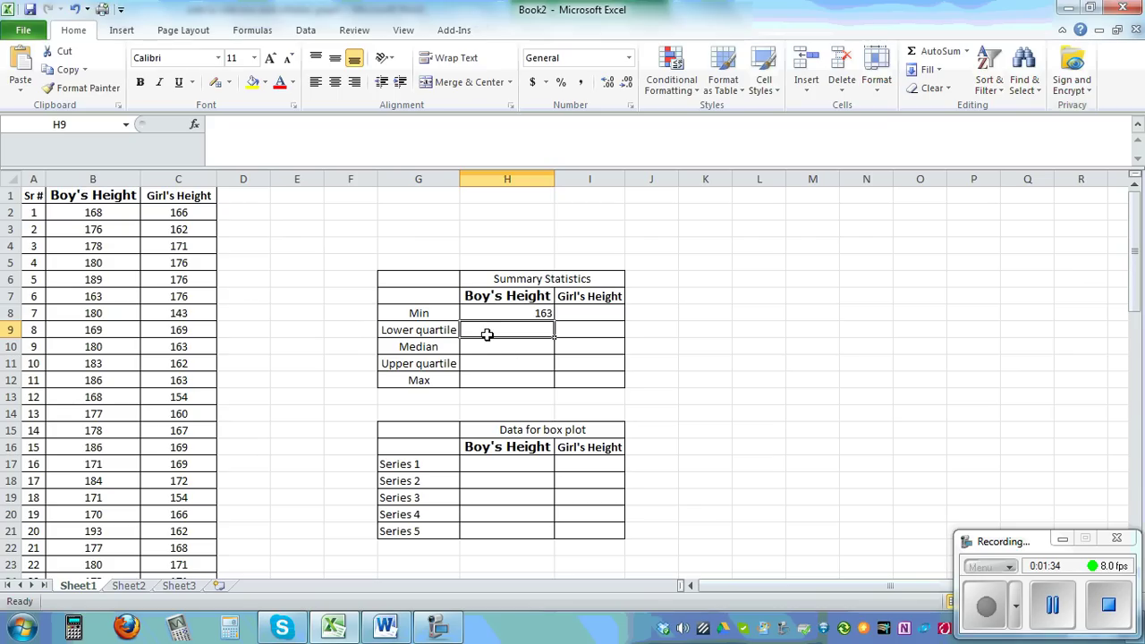
pyautogui.write('=')
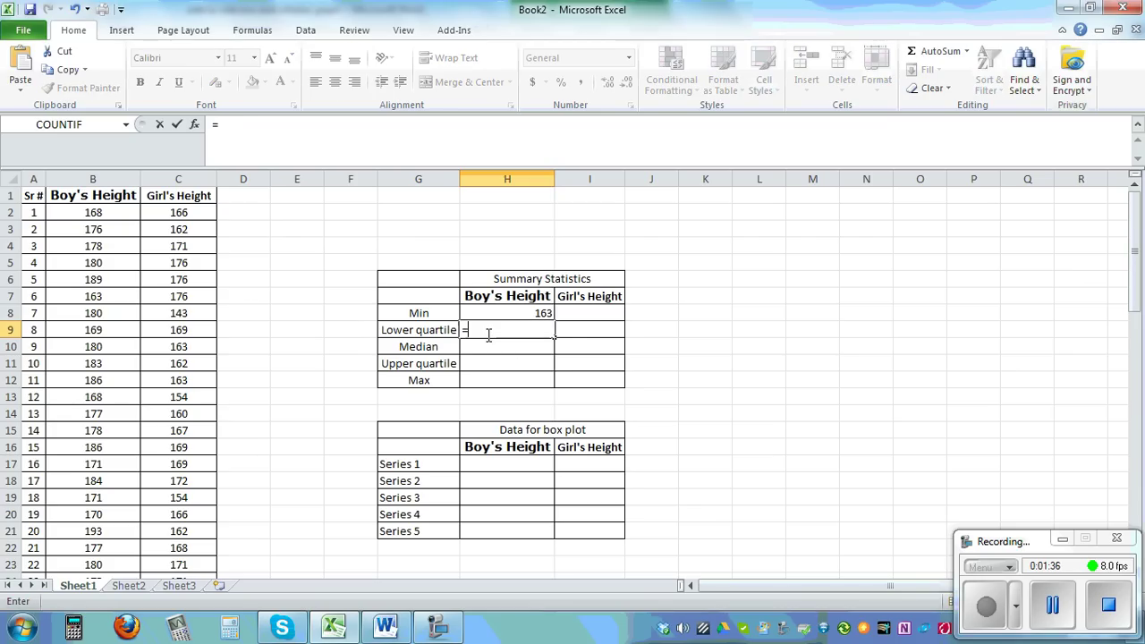
pyautogui.write('quartil')
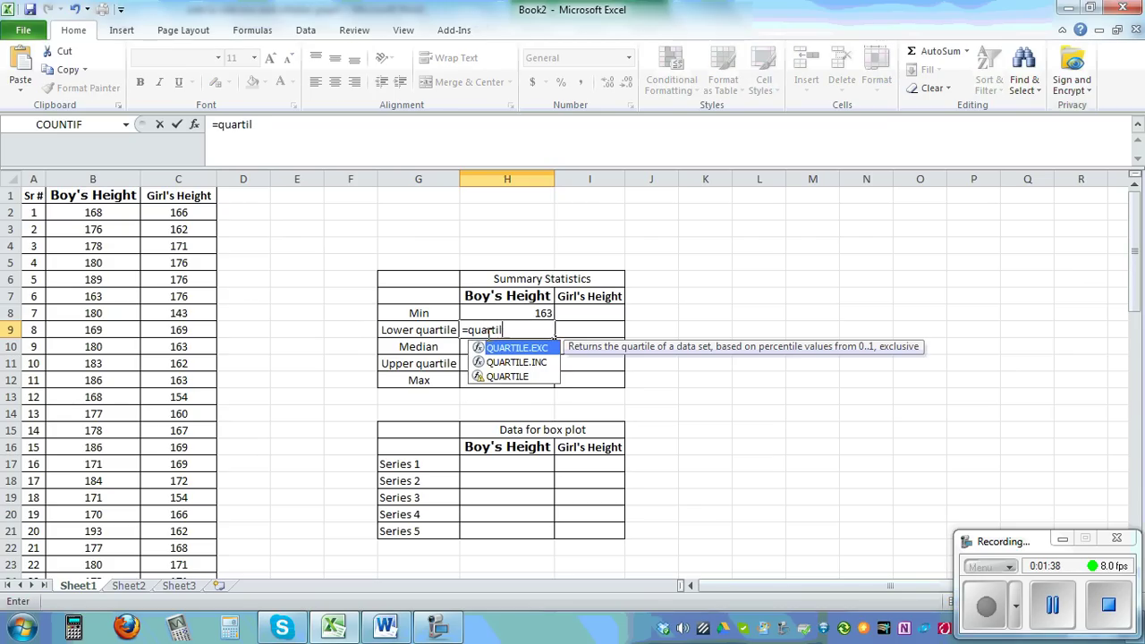
pyautogui.write('e(')
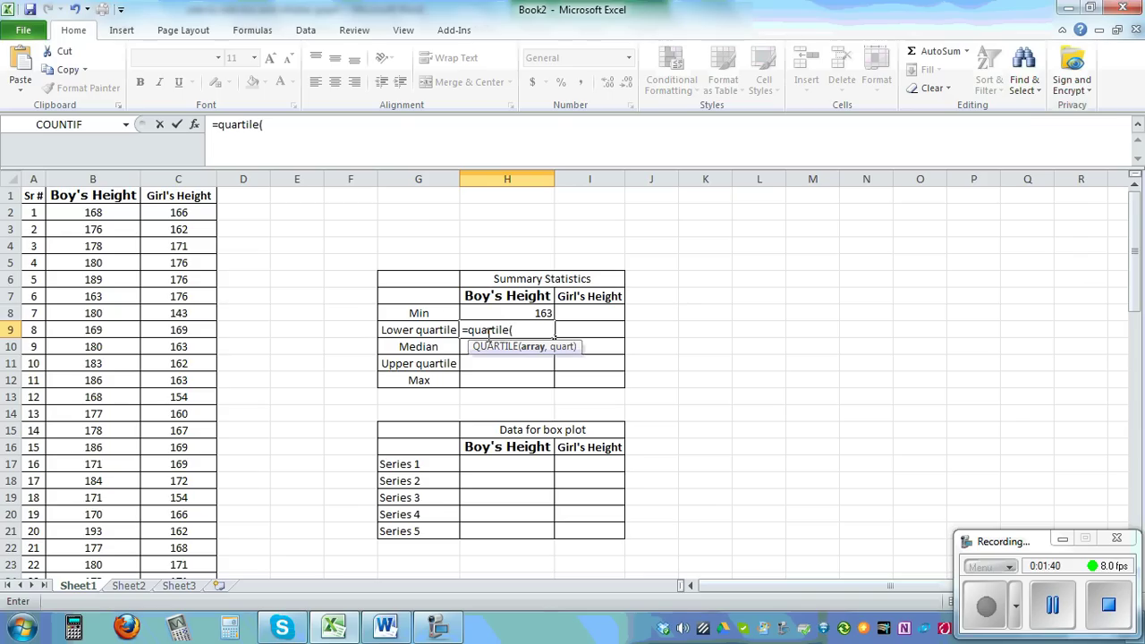
pyautogui.write('B2:B26')
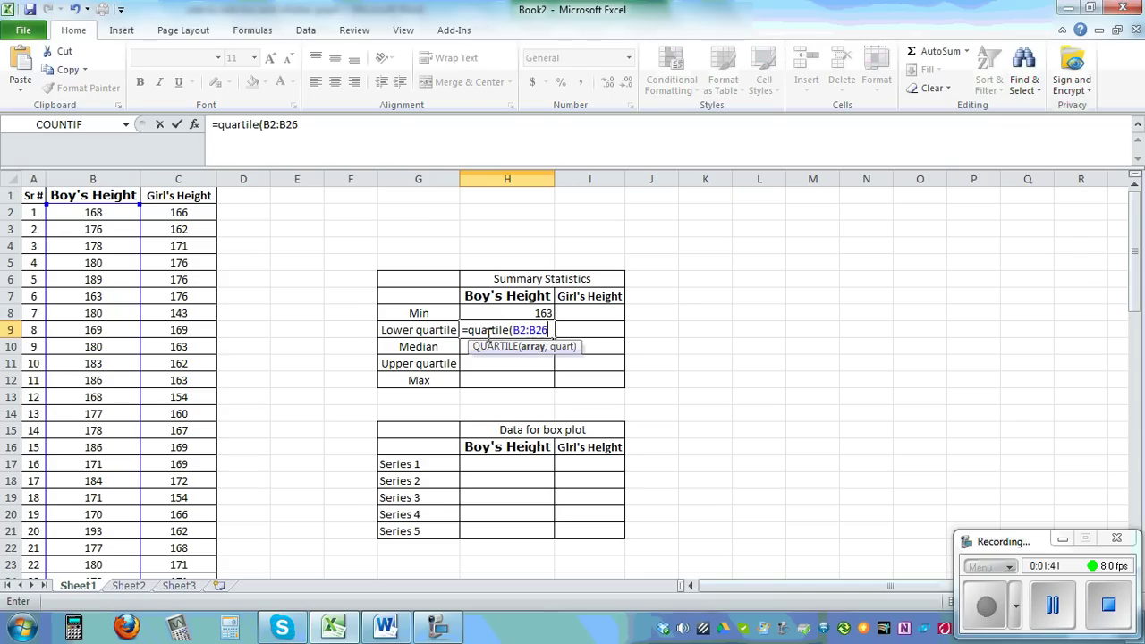
pyautogui.write(',1')
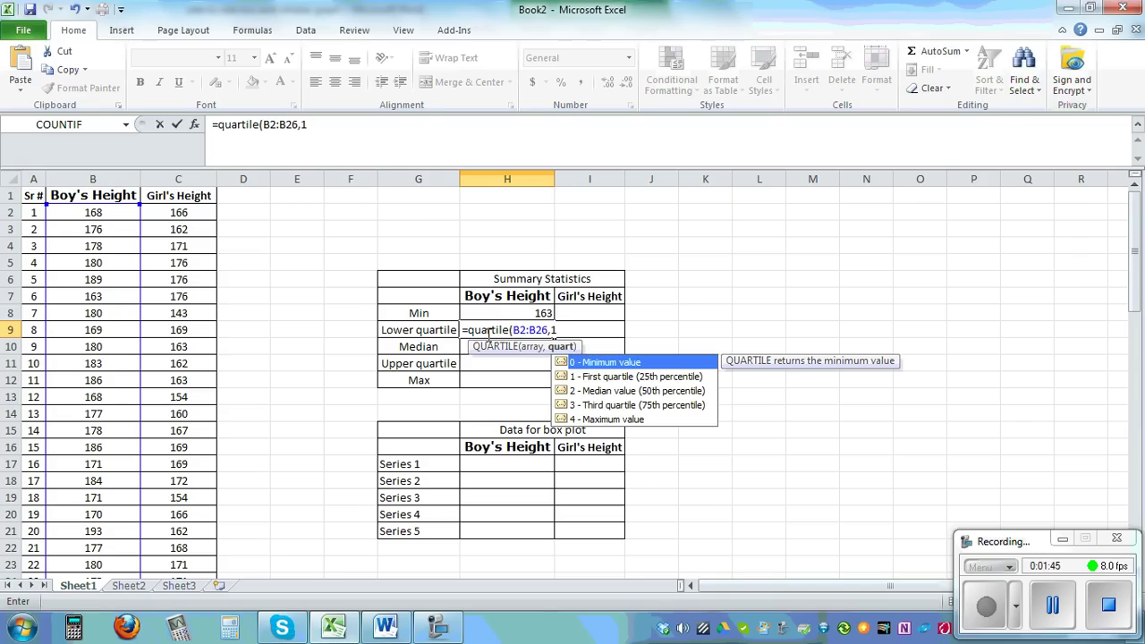
pyautogui.write(')')
pyautogui.press('Return')
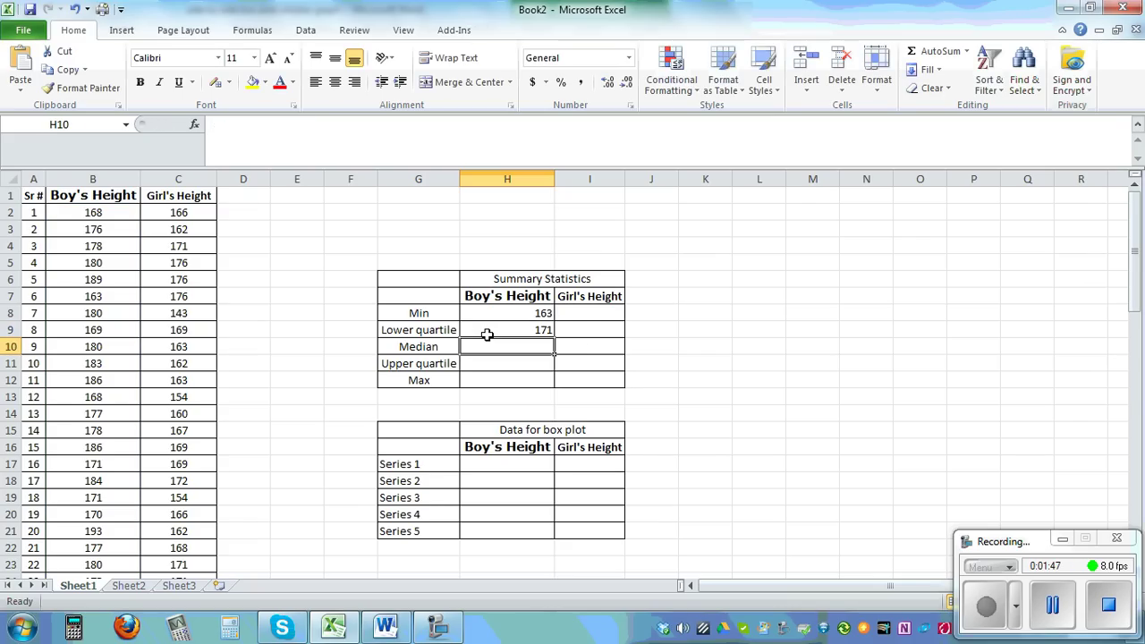
# Step: Enter =median(B2:B26) as the Boy's Height median in the Summary Statistics table
pyautogui.write('=meid')
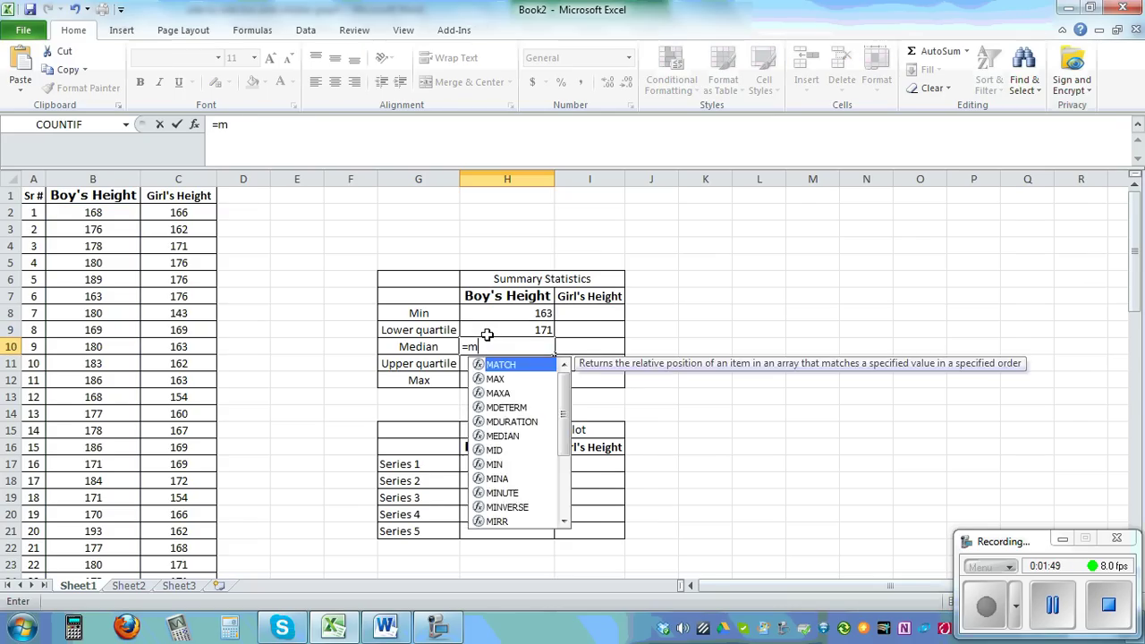
pyautogui.press('BackSpace')
pyautogui.write('dian(')
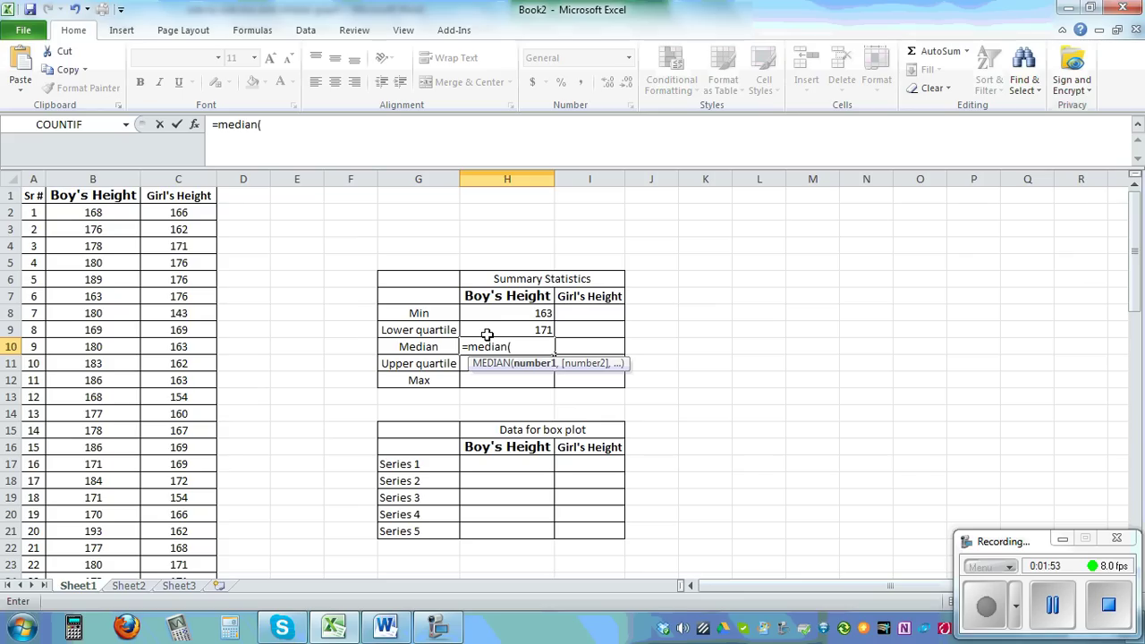
pyautogui.write('B2:B26')
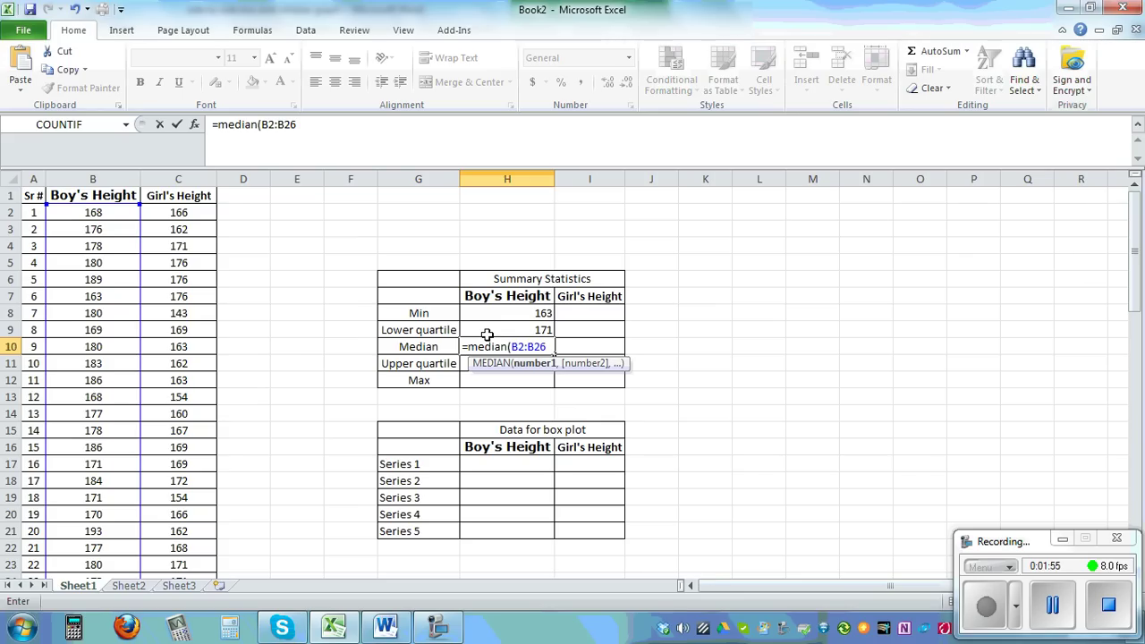
pyautogui.write(')')
pyautogui.press('Return')
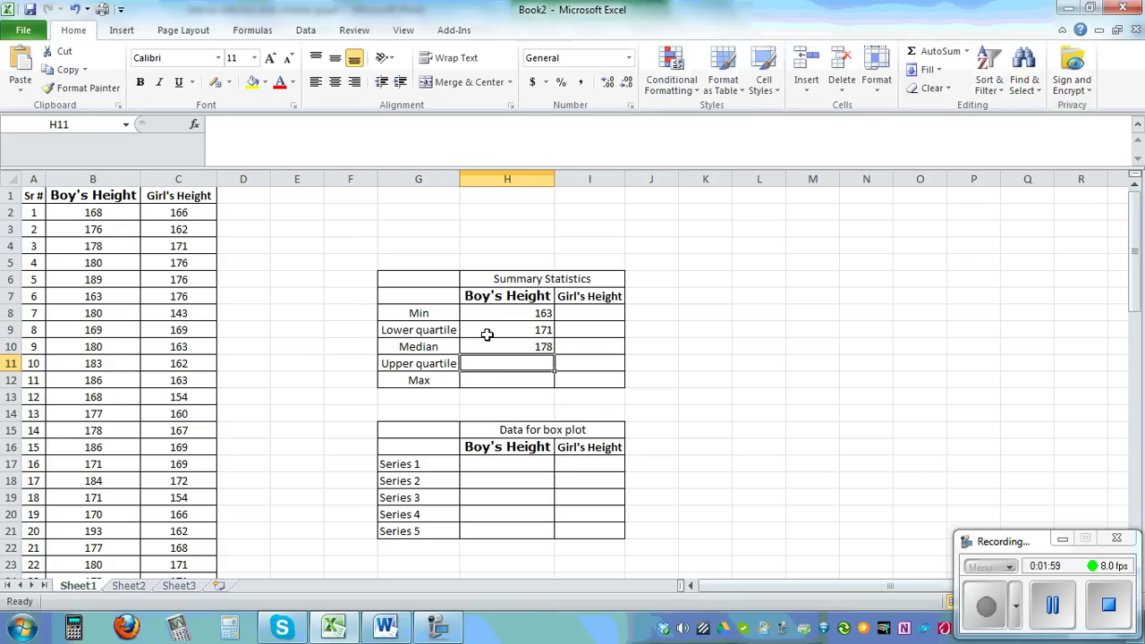
# Step: Enter =quartile(B2:B26,3) as the Boy's Height upper quartile in the Summary Statistics table
pyautogui.write('=quartile(')
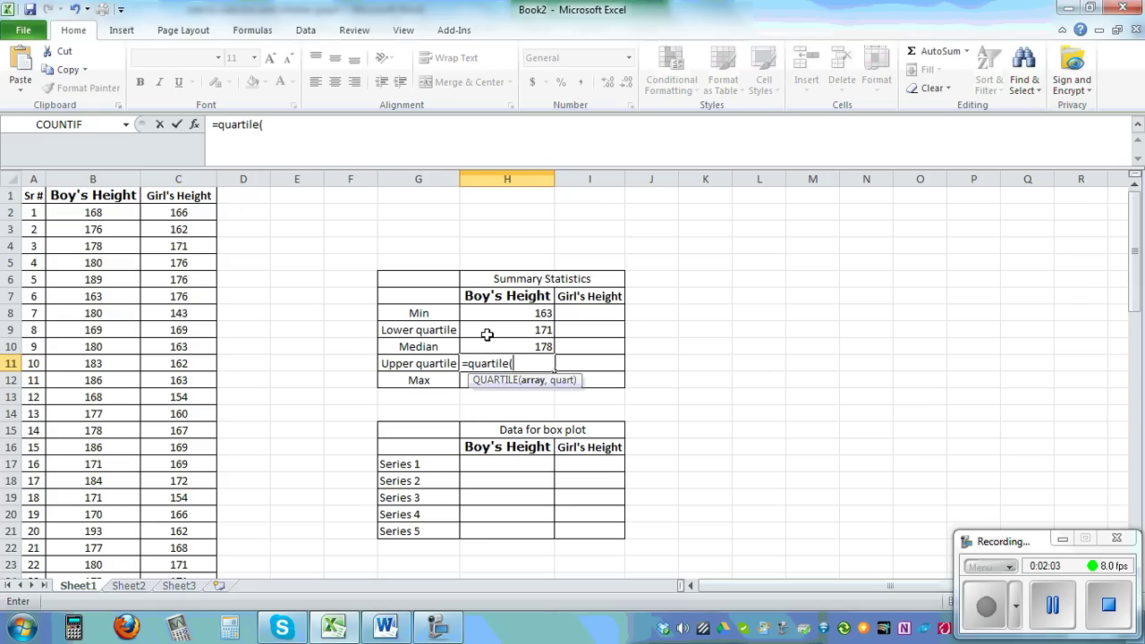
pyautogui.write('B2:B26,')
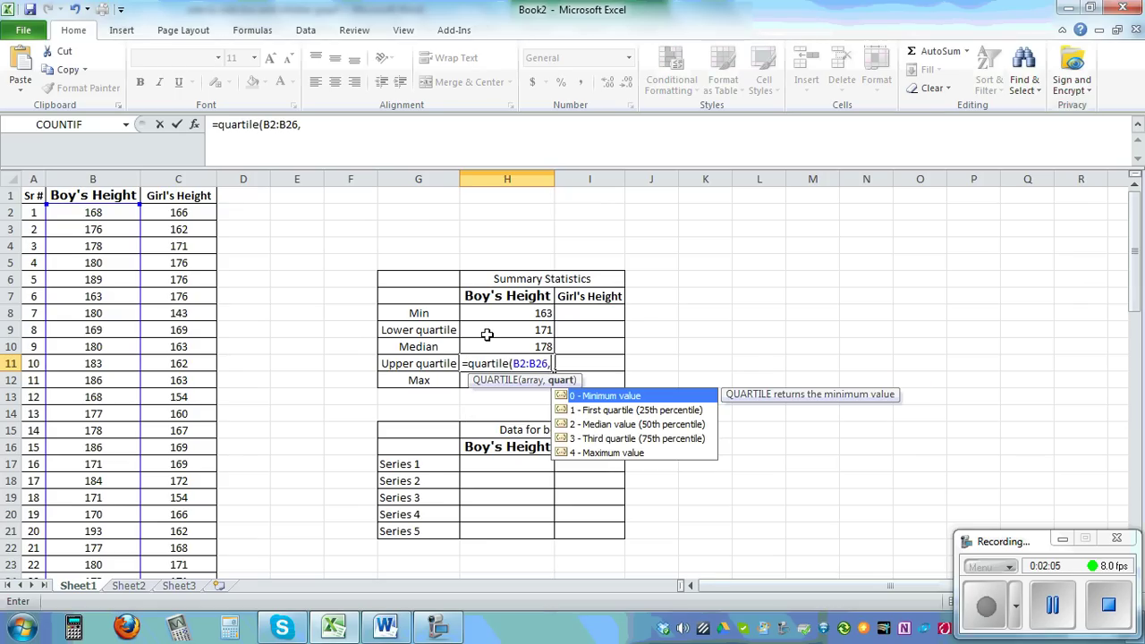
pyautogui.write('3)')
pyautogui.press('Return')
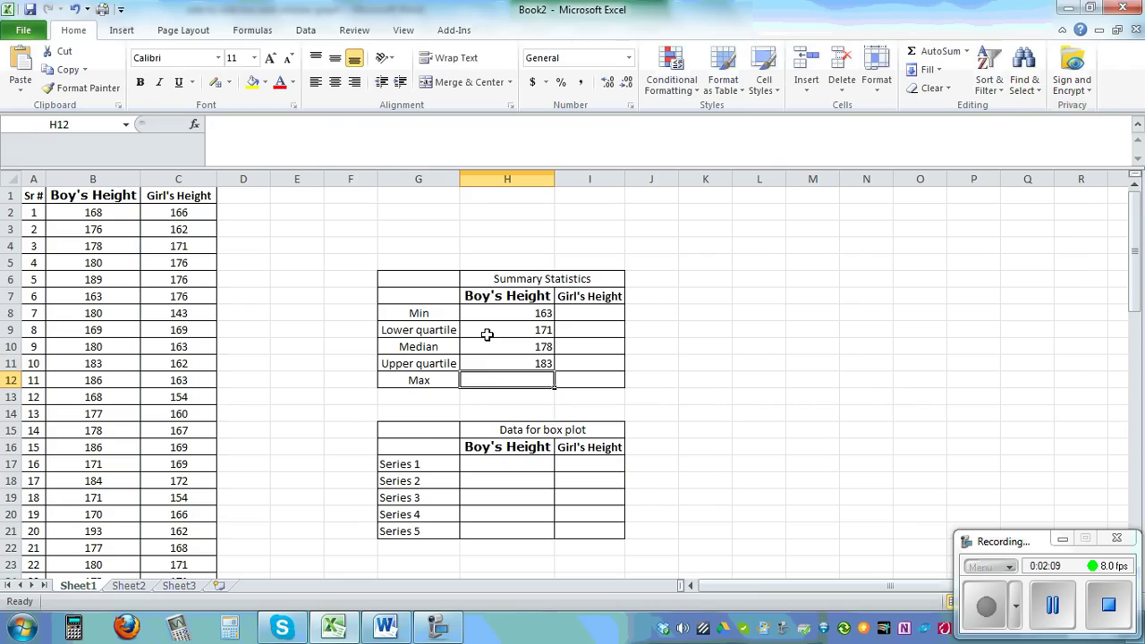
# Step: Enter =max(B2:B26) as the Boy's Height maximum in the Summary Statistics table
pyautogui.write('=max')
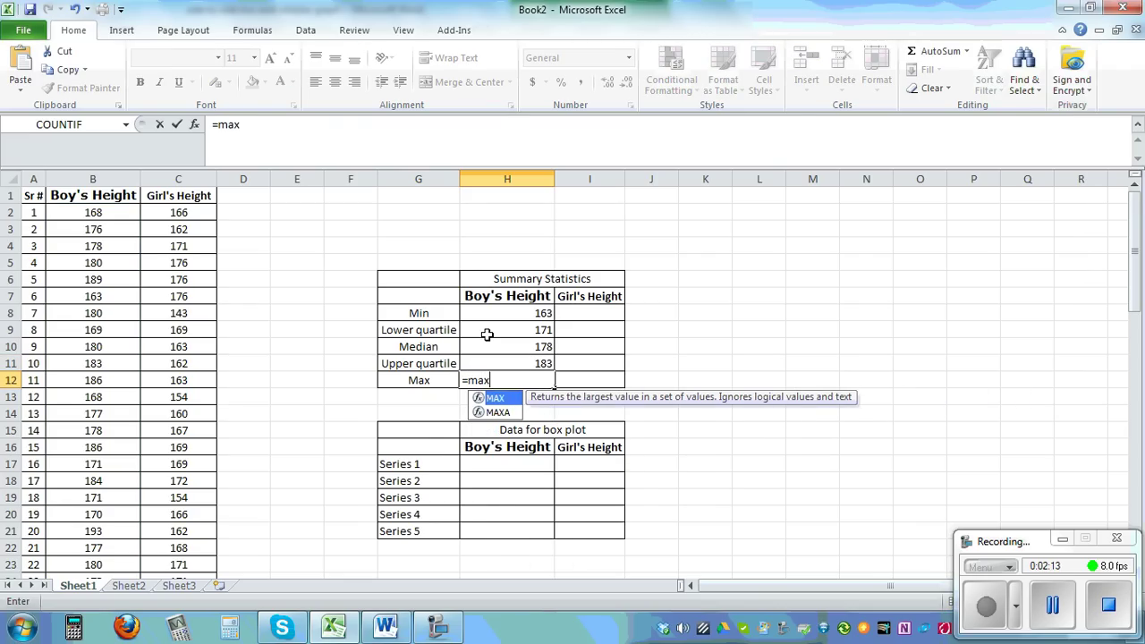
pyautogui.write('(')
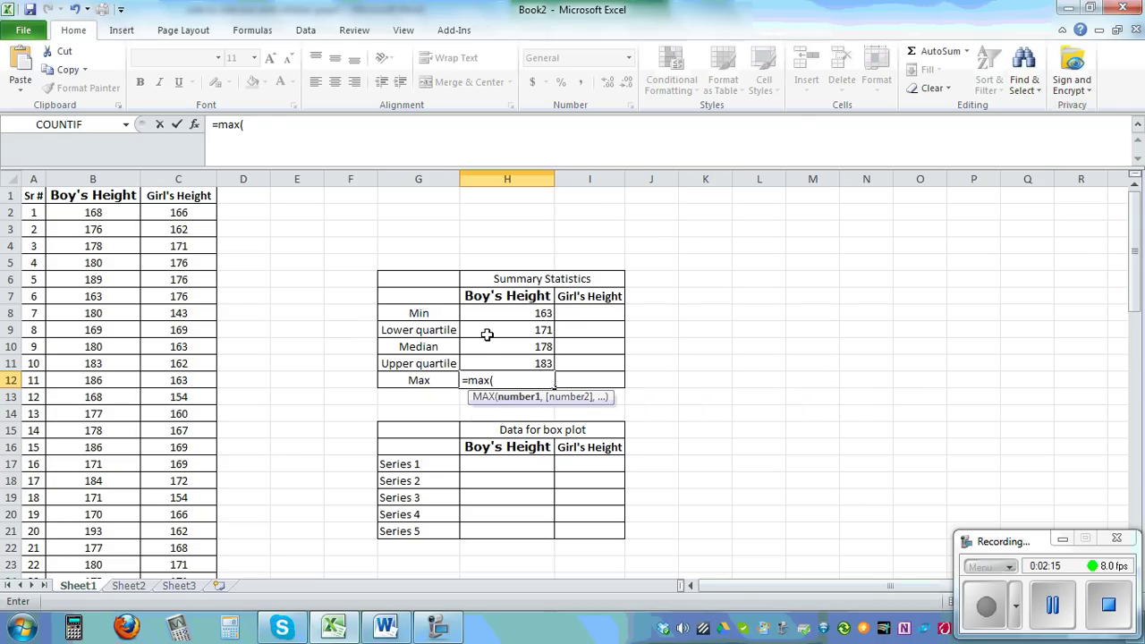
pyautogui.write('B2:B26')
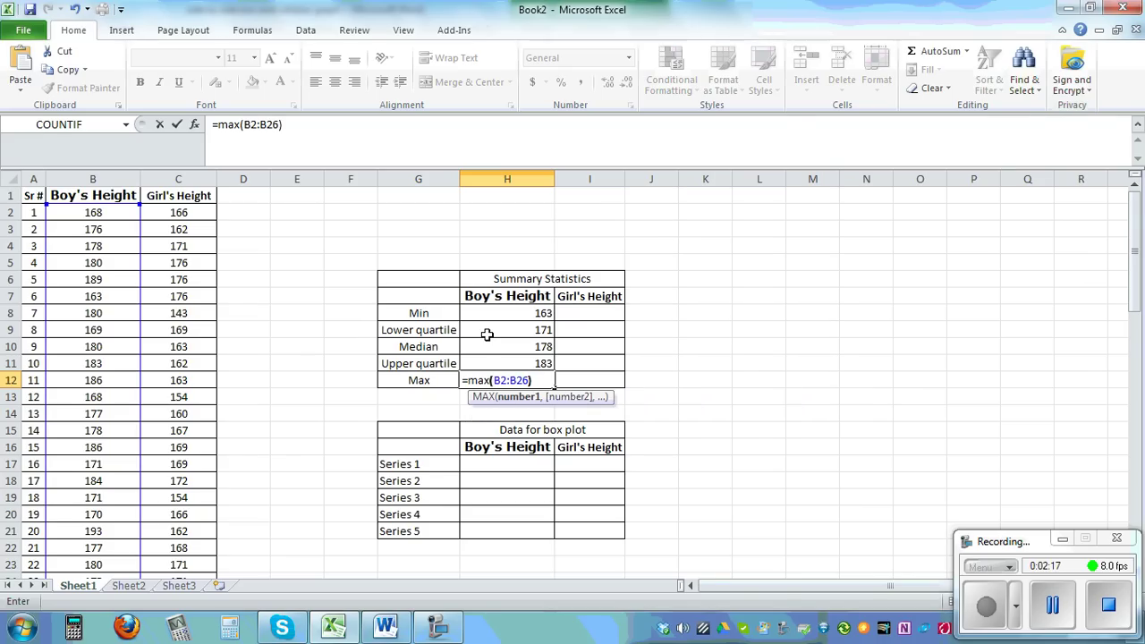
pyautogui.press('Return')
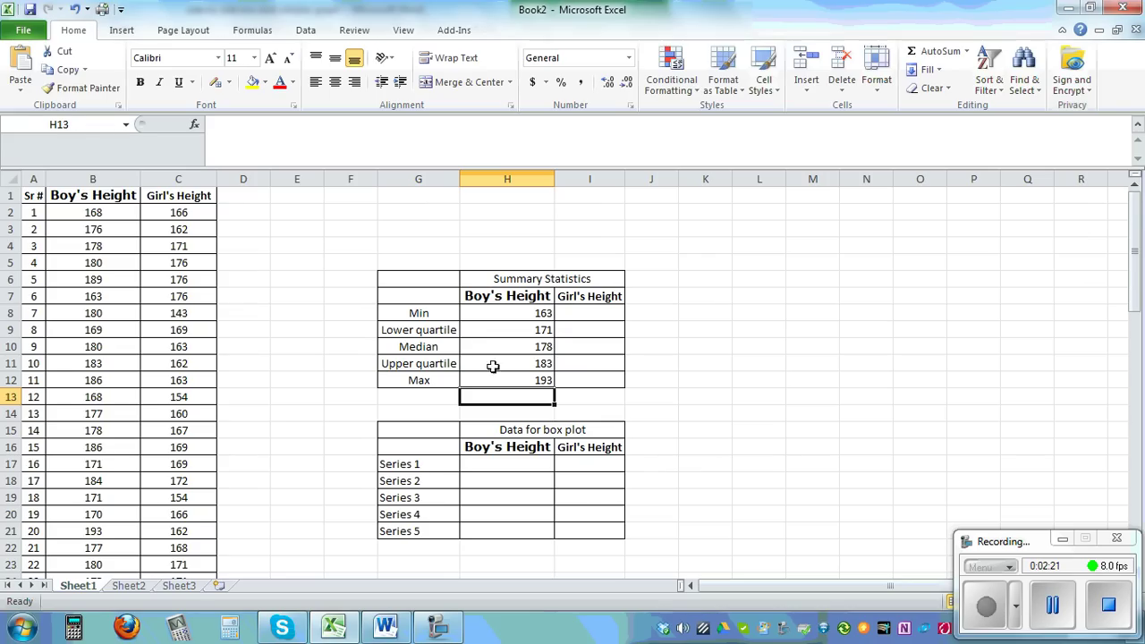
# Step: Fill the five Boy's Height summary formulas across into the Girl's Height column and check the ranges referenced by both Min formulas
pyautogui.moveTo(495, 315); pyautogui.dragTo(612, 390)
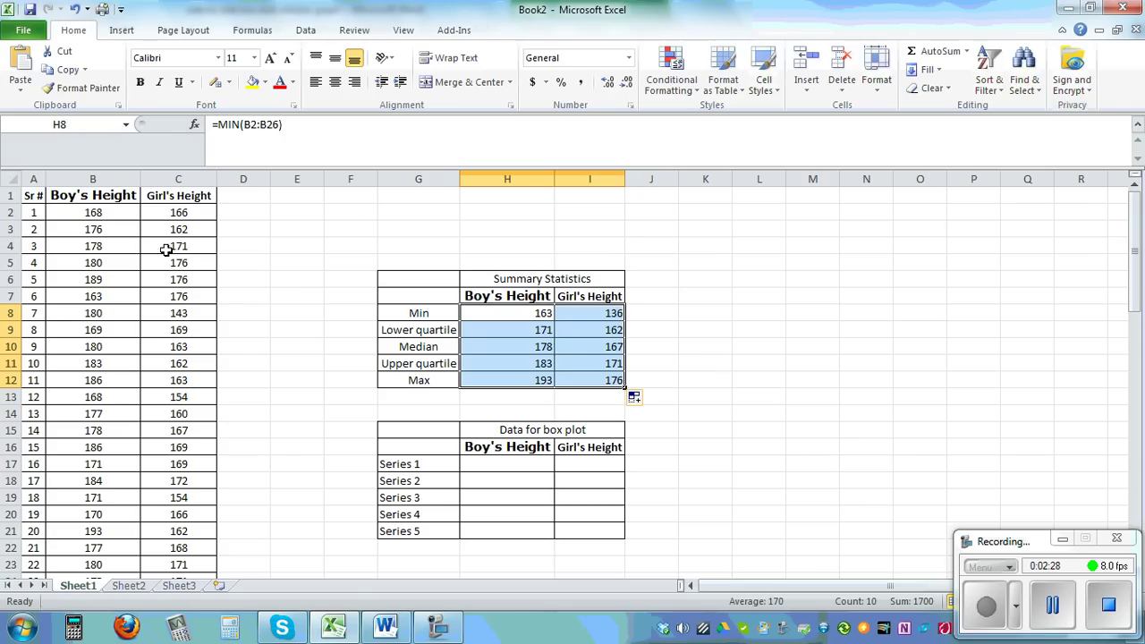
pyautogui.click(355, 143)
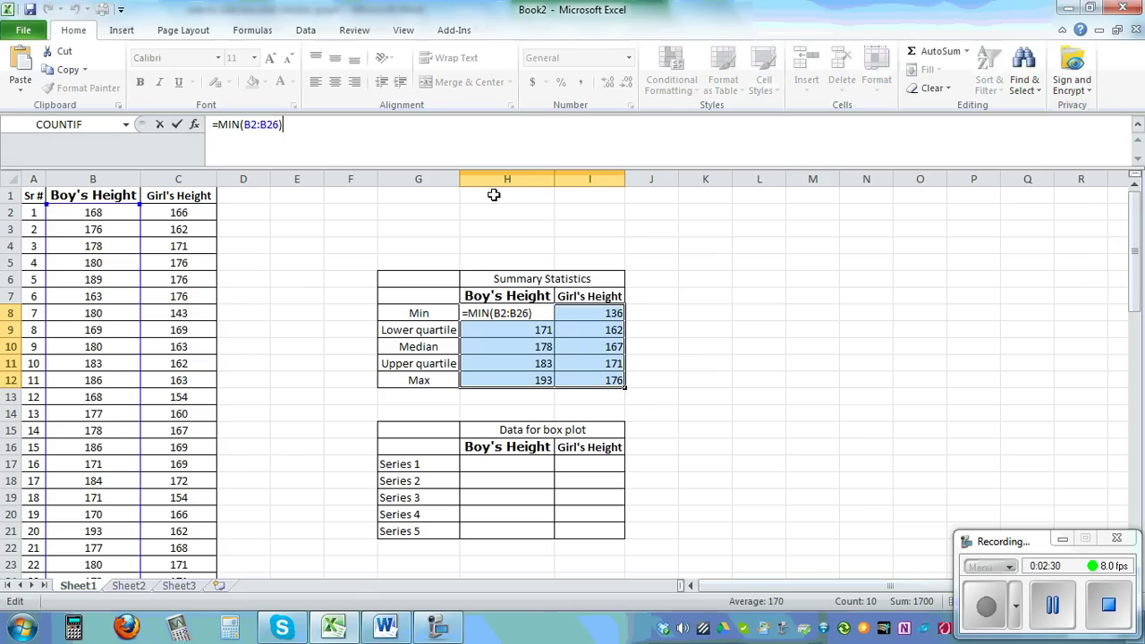
pyautogui.click(727, 374)
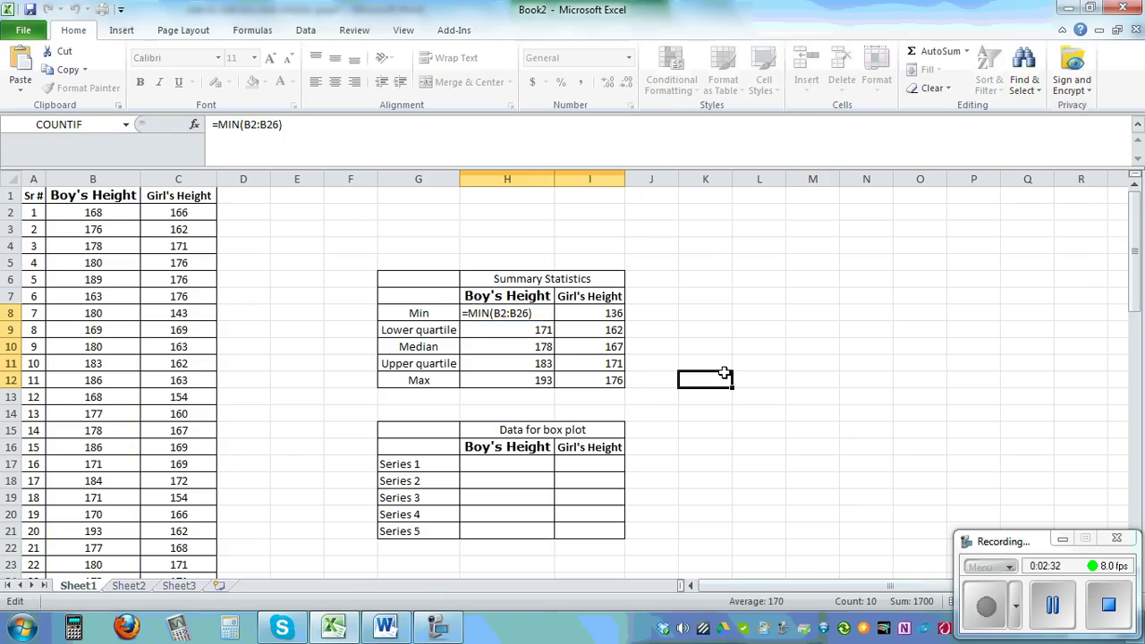
pyautogui.click(722, 361)
pyautogui.keyDown('ctrl'); pyautogui.scroll(2, 720, 358); pyautogui.keyUp('ctrl')
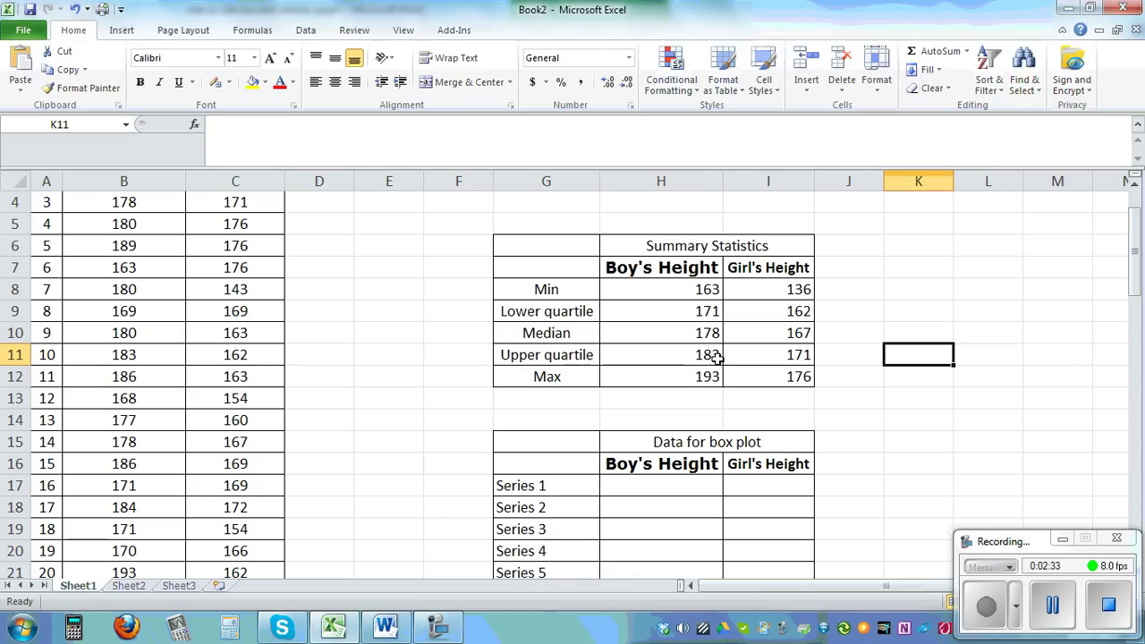
pyautogui.click(771, 293)
pyautogui.click(289, 124)
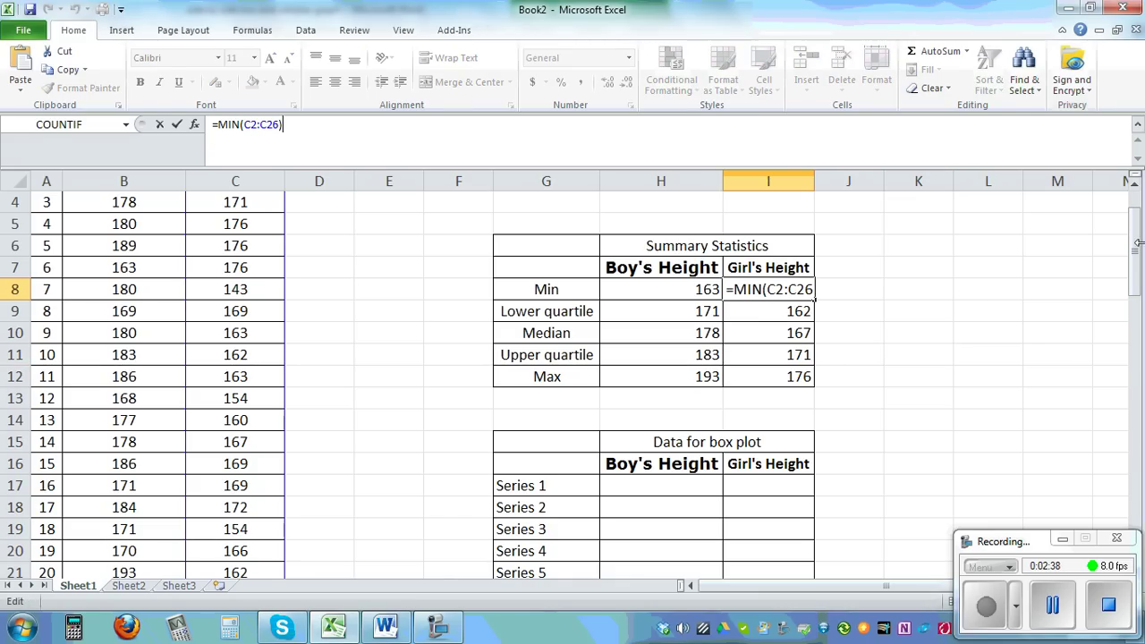
pyautogui.moveTo(1134, 250); pyautogui.dragTo(1131, 228)
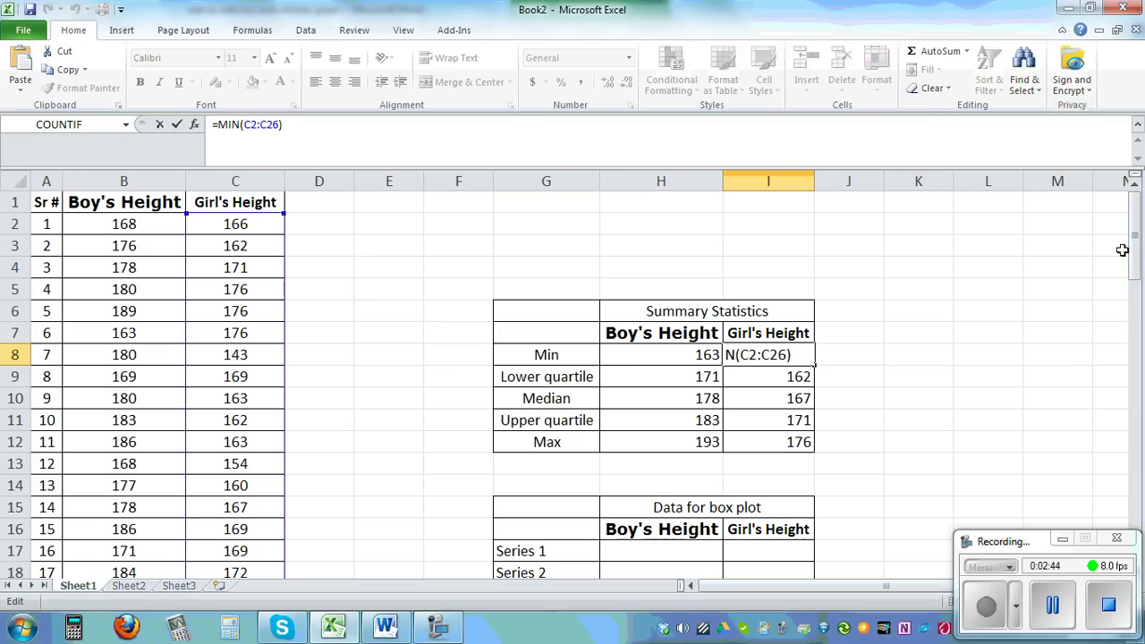
# Step: Check how far down the girls' data the range of the Girl's Height Min formula extends, and leave the formula
pyautogui.moveTo(1139, 262); pyautogui.dragTo(1136, 320)
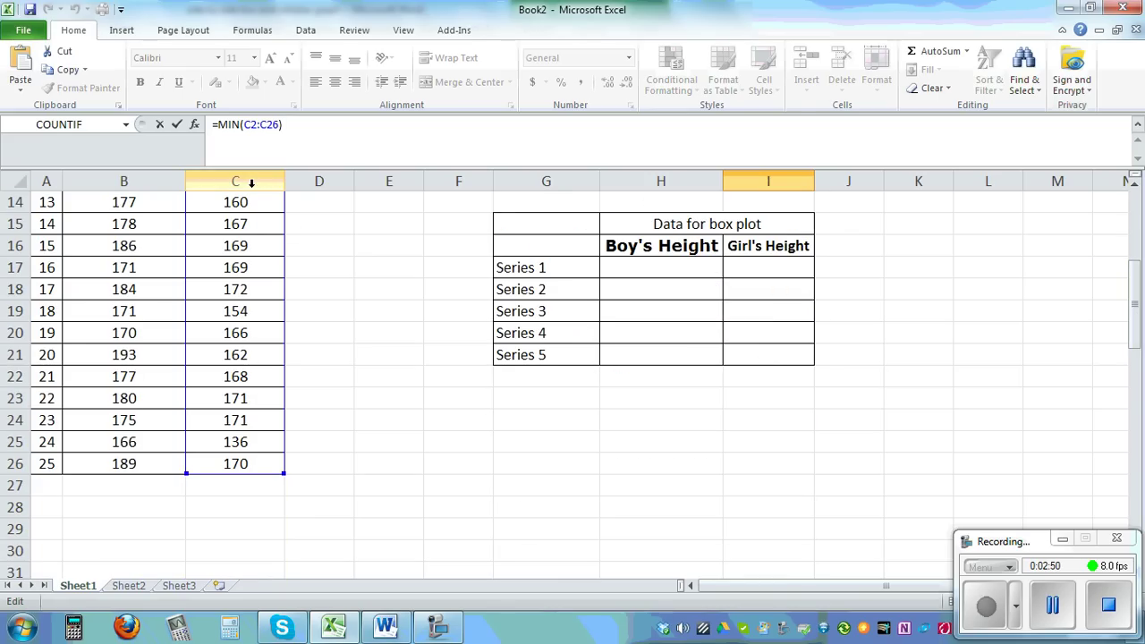
pyautogui.moveTo(1131, 309); pyautogui.dragTo(1132, 255)
pyautogui.click(909, 309)
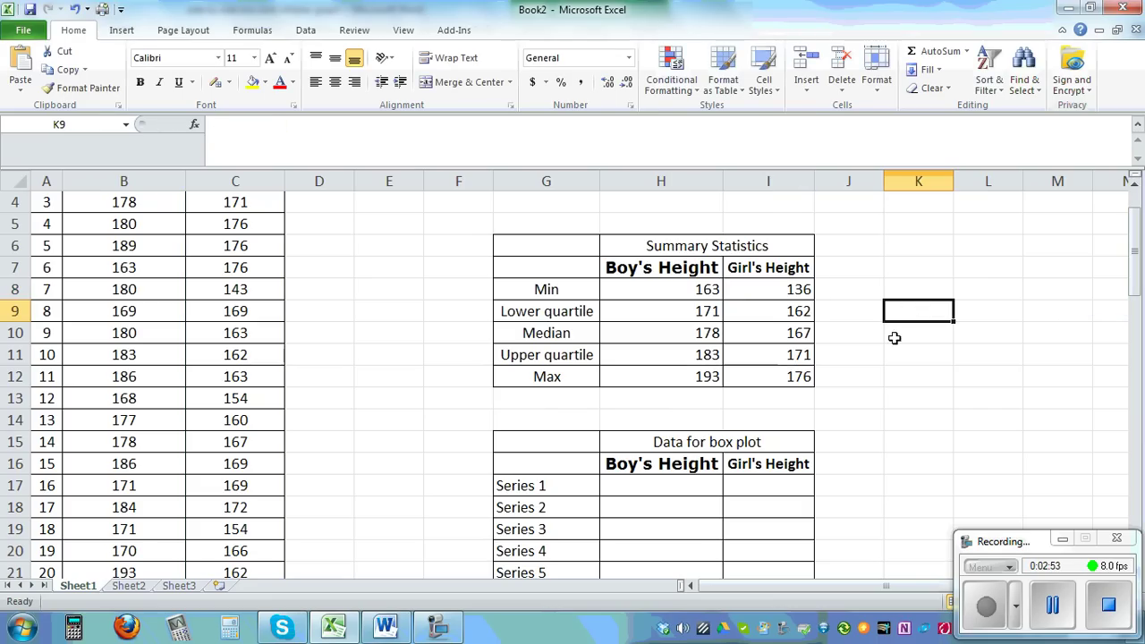
# Step: Enter =H8 as the Boy's Height value for Series 1 in the Data for box plot table
pyautogui.scroll(-1, 785, 289)
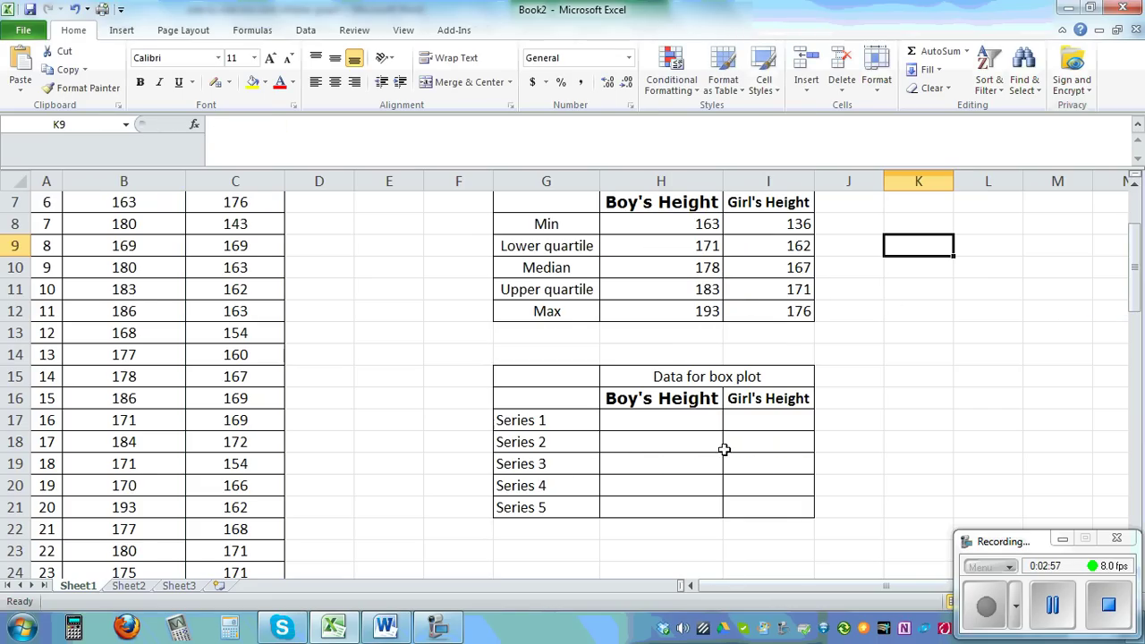
pyautogui.click(637, 420)
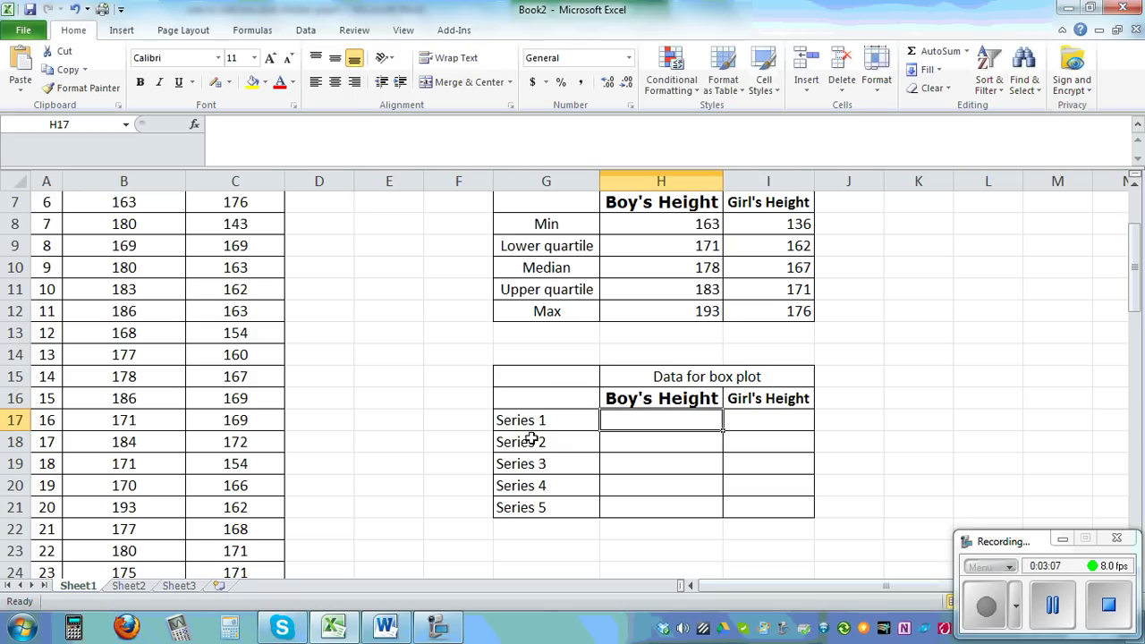
pyautogui.write('=')
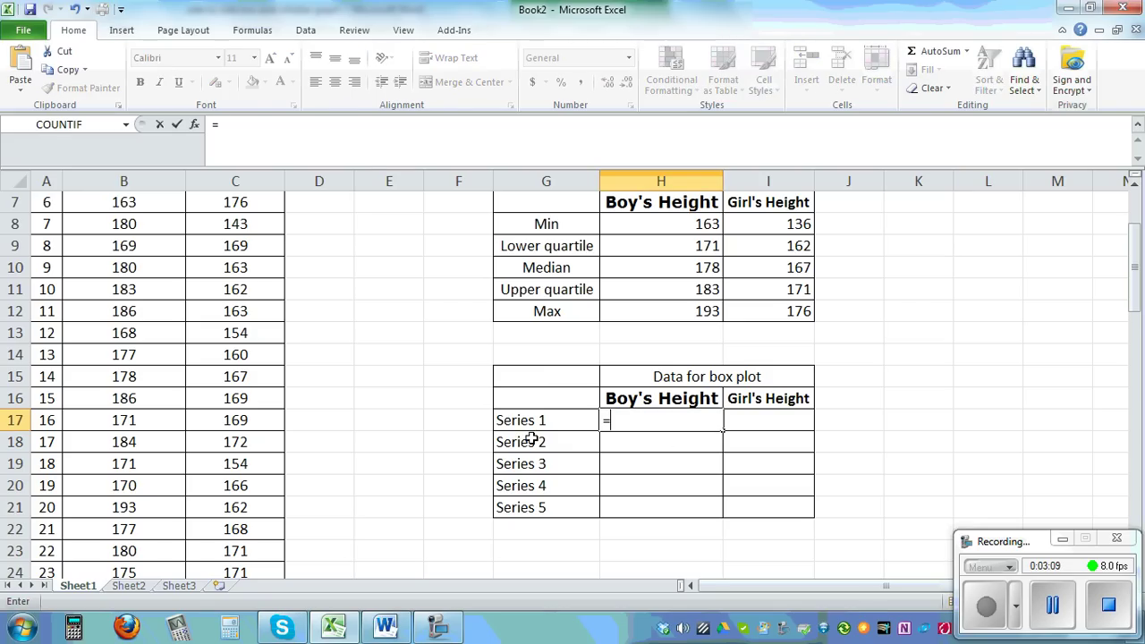
pyautogui.click(677, 225)
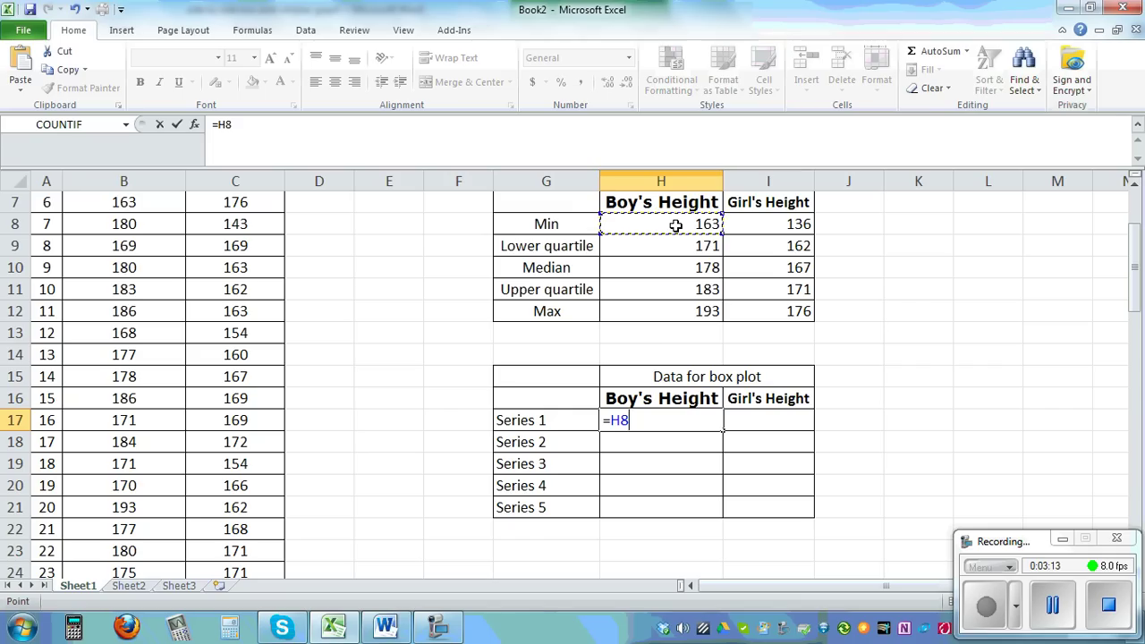
pyautogui.press('Return')
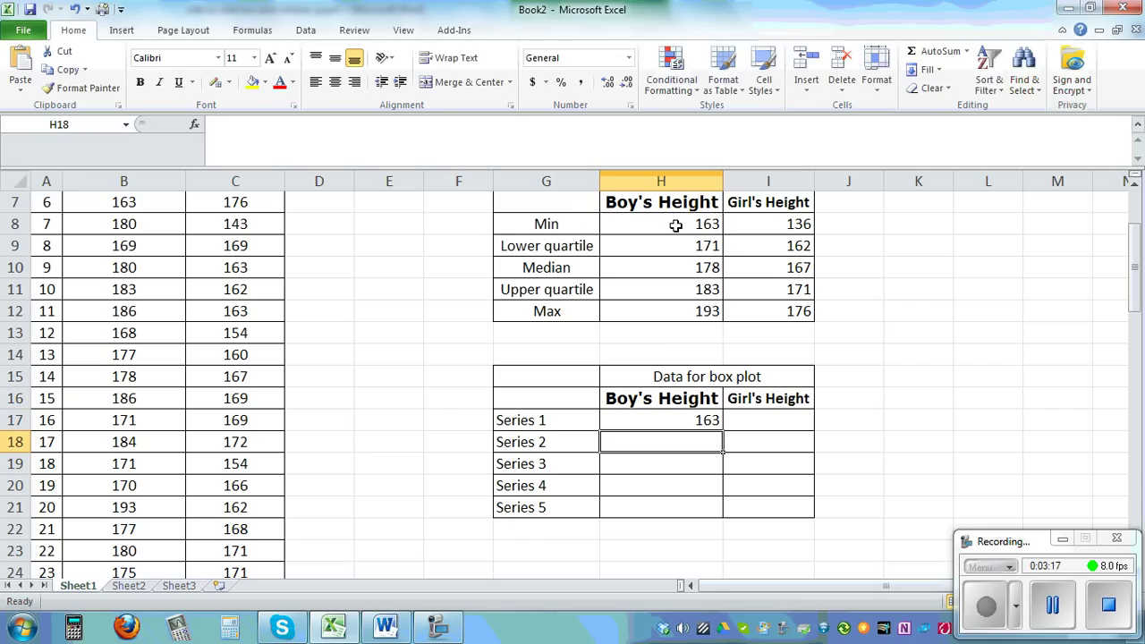
# Step: Enter =H9-H8 (lower quartile minus minimum) as the Boy's Height value for Series 2 in the box plot table
pyautogui.write('=')
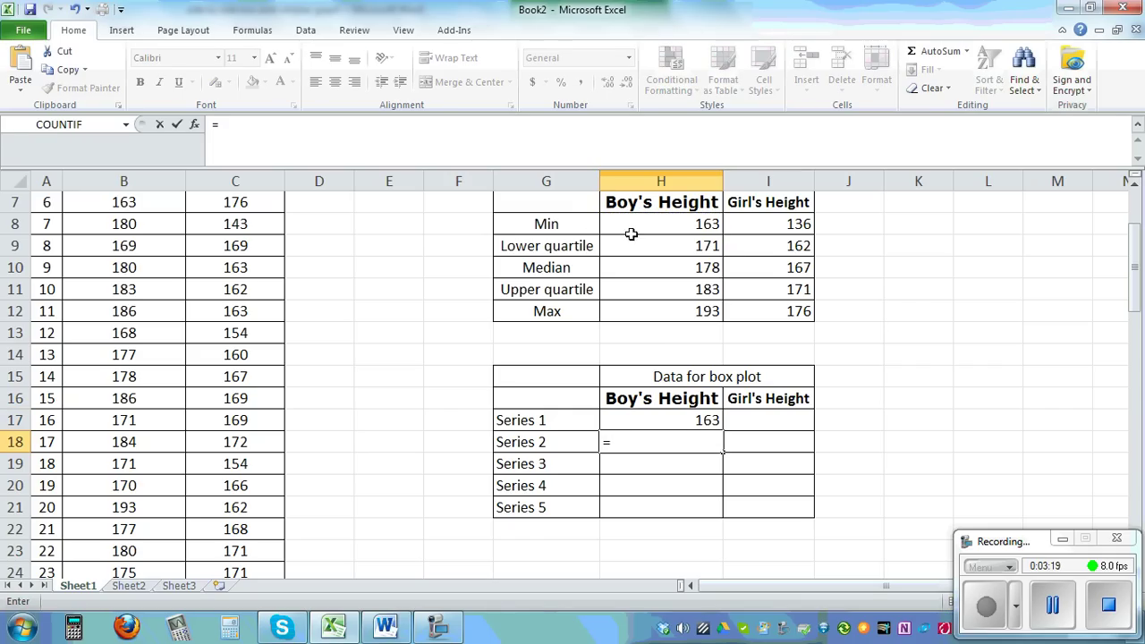
pyautogui.write('=')
pyautogui.click(629, 246)
pyautogui.write('-')
pyautogui.click(643, 224)
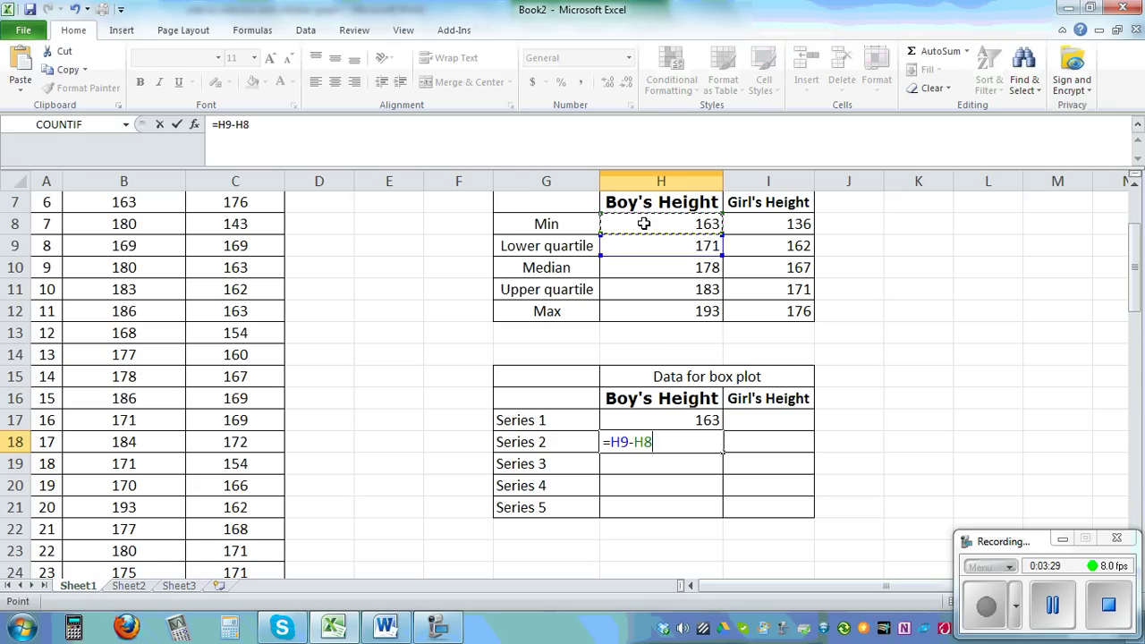
pyautogui.press('Return')
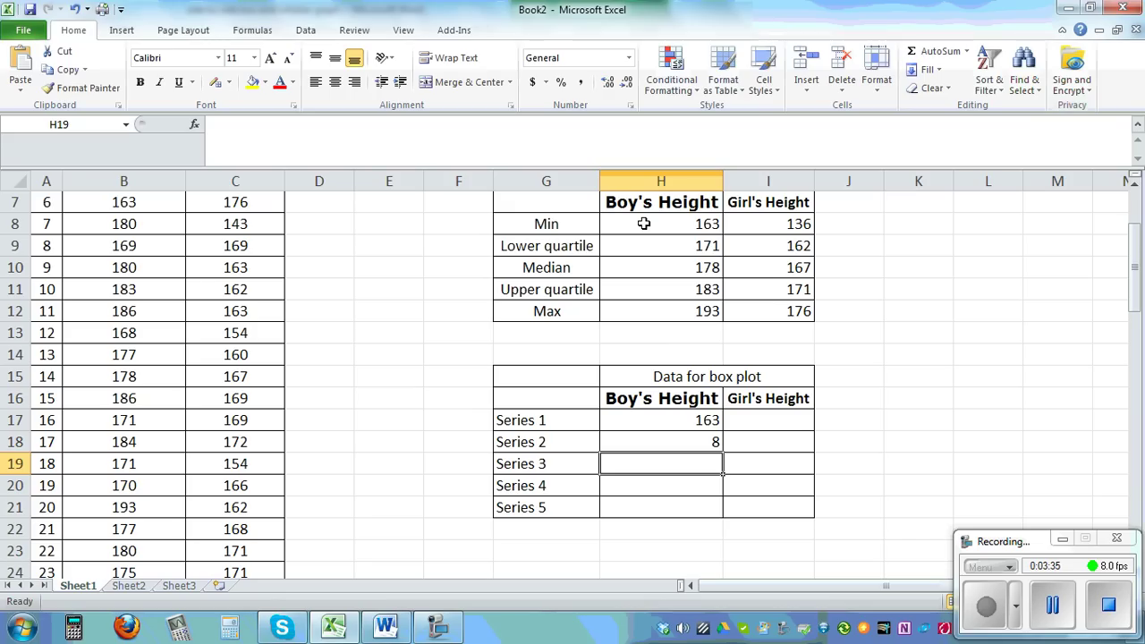
# Step: Enter =H10-H9 (median minus lower quartile) as the Boy's Height value for Series 3 in the box plot table
pyautogui.write('=')
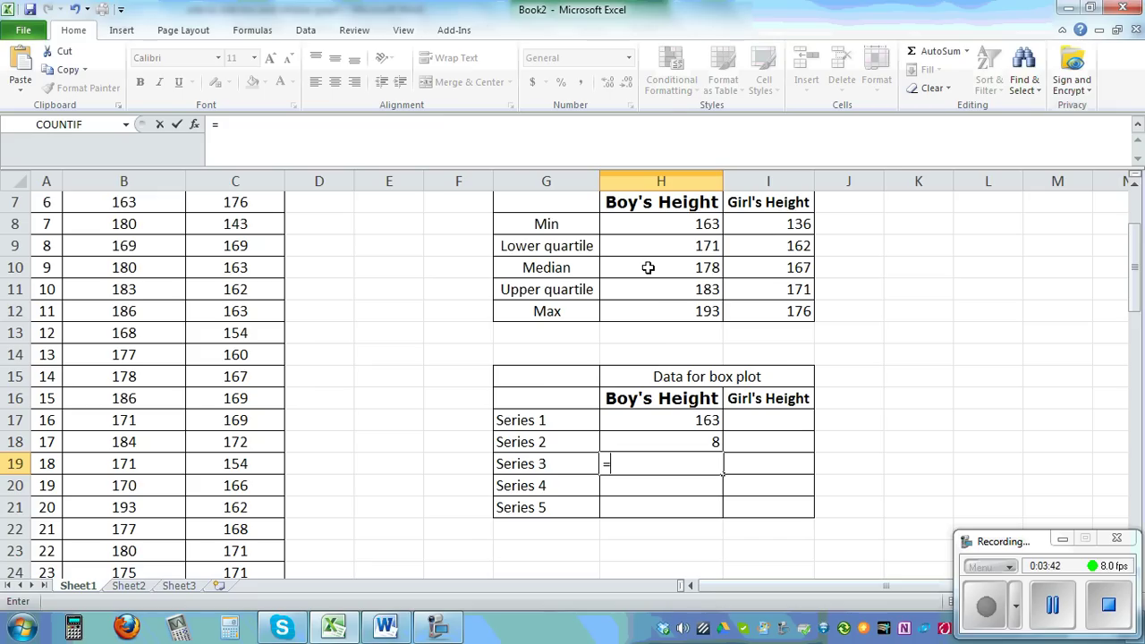
pyautogui.click(647, 267)
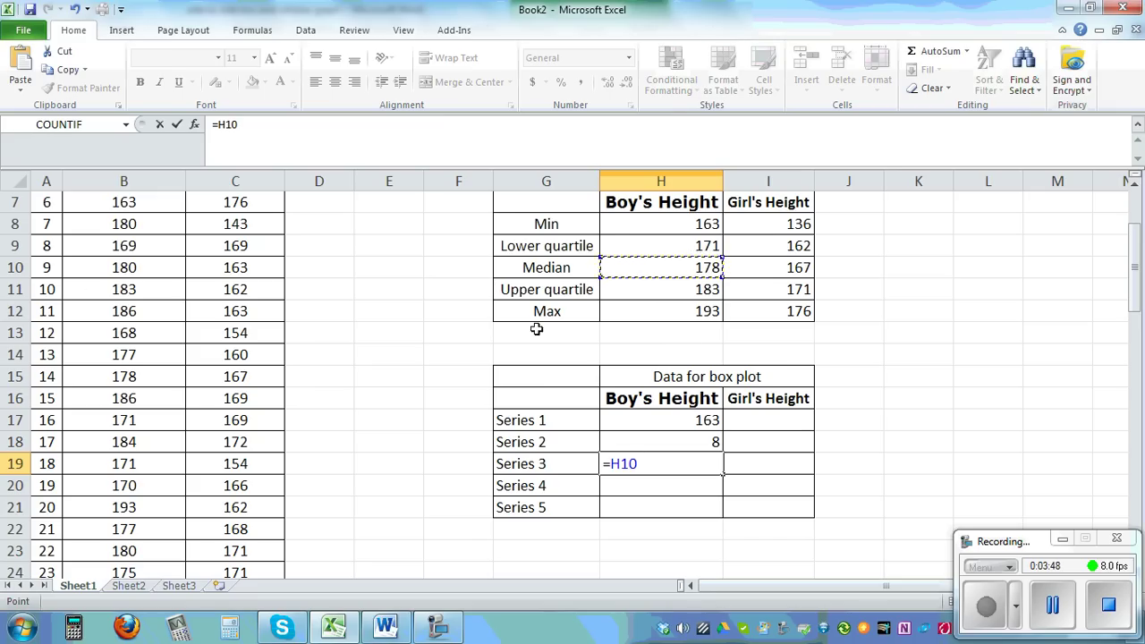
pyautogui.write('-')
pyautogui.click(660, 242)
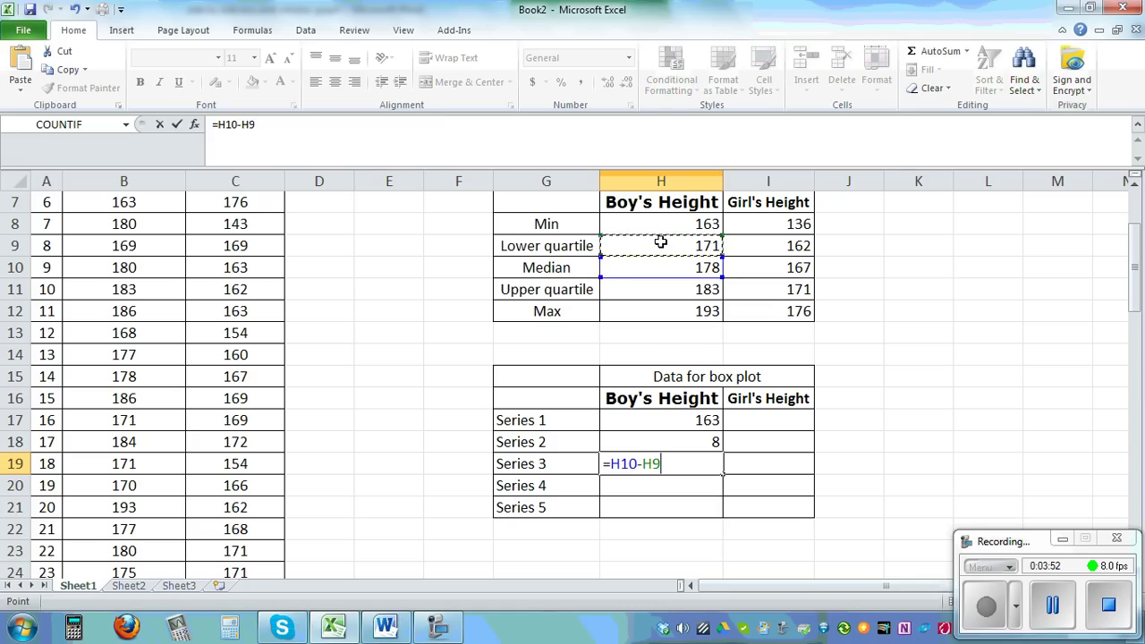
pyautogui.press('Return')
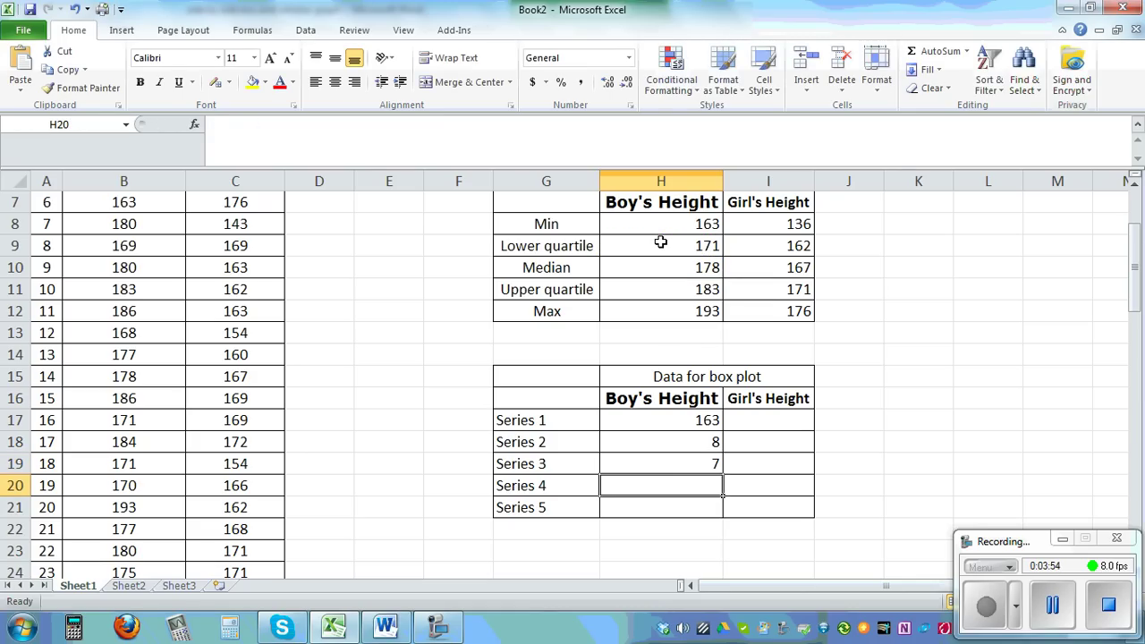
# Step: Enter =H11-H10 (upper quartile minus median) as the Boy's Height value for Series 4 in the box plot table
pyautogui.write('=')
pyautogui.click(649, 290)
pyautogui.write('-')
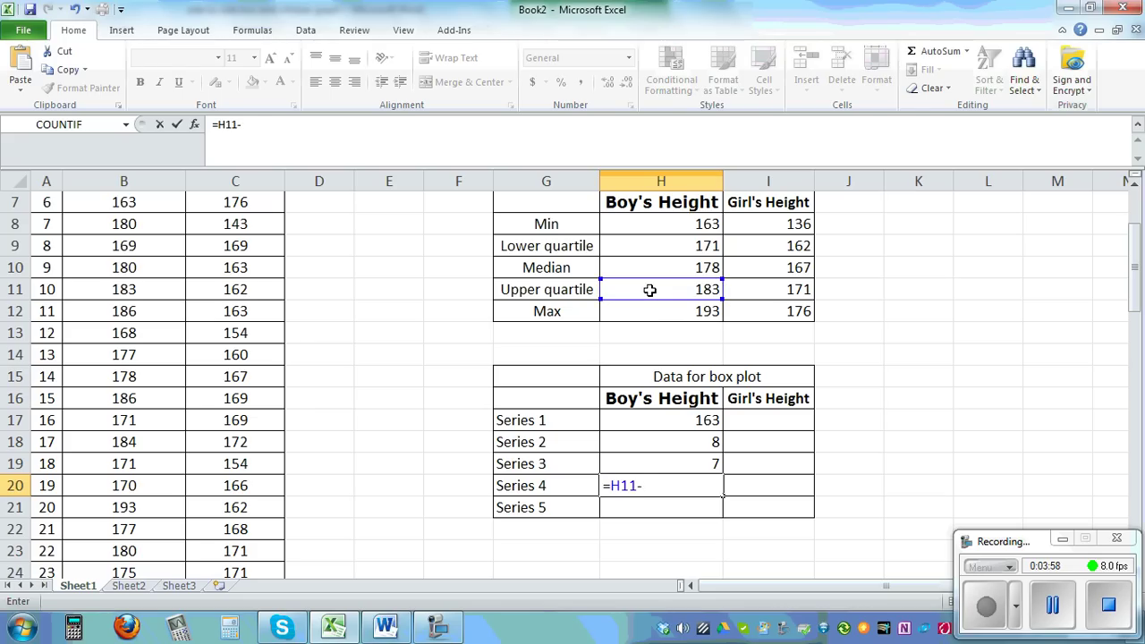
pyautogui.click(658, 263)
pyautogui.press('Return')
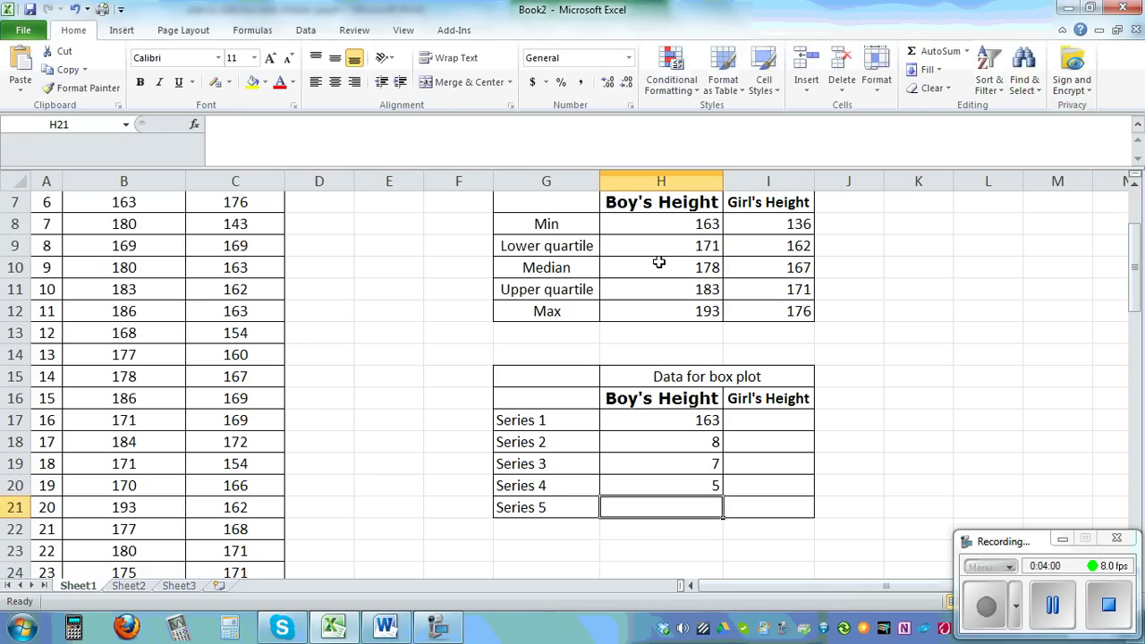
# Step: Enter =H12-H11 (maximum minus upper quartile) as the Boy's Height value for Series 5 in the box plot table
pyautogui.write('=')
pyautogui.click(636, 311)
pyautogui.write('-')
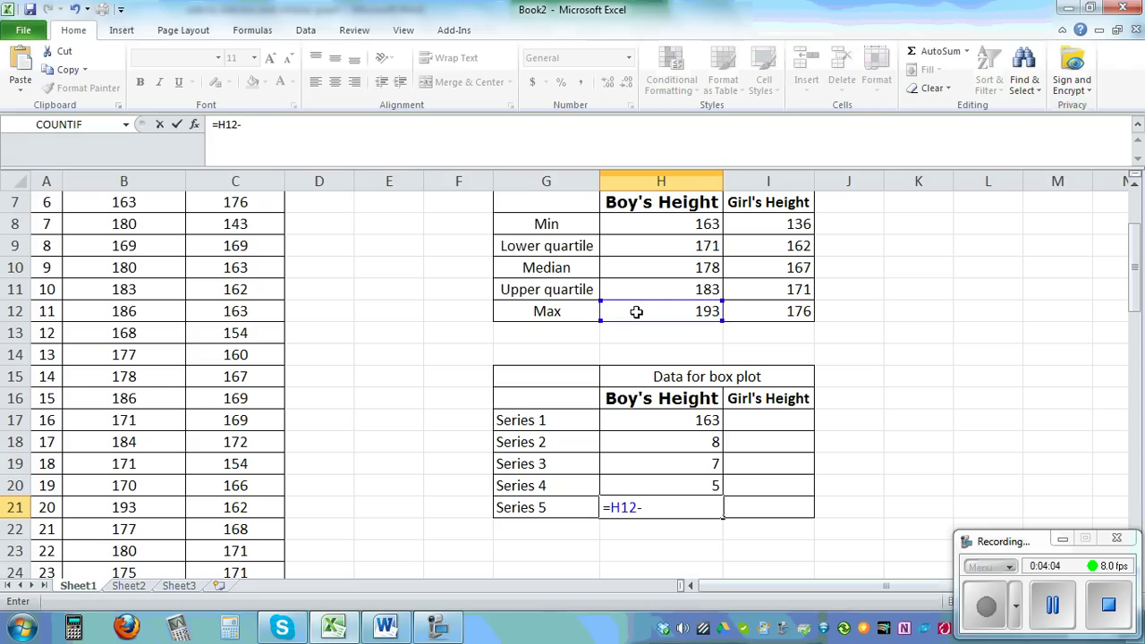
pyautogui.click(639, 291)
pyautogui.press('Return')
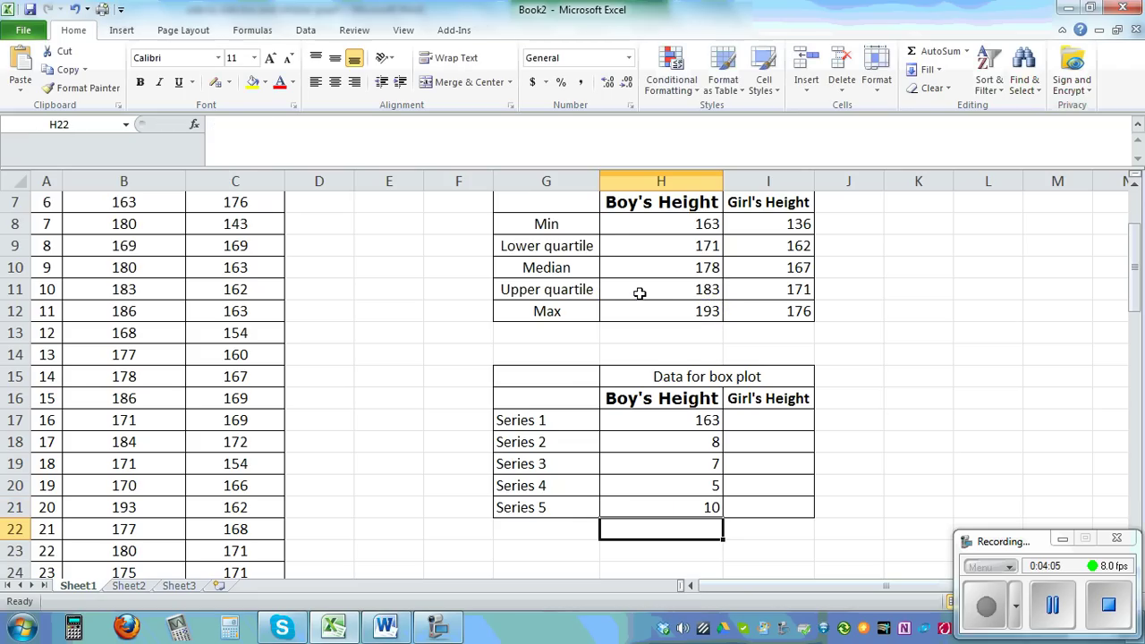
# Step: Fill the five Boy's Height series formulas in H17:H21 across into the Girl's Height column of the box plot table
pyautogui.moveTo(658, 419); pyautogui.dragTo(649, 499)
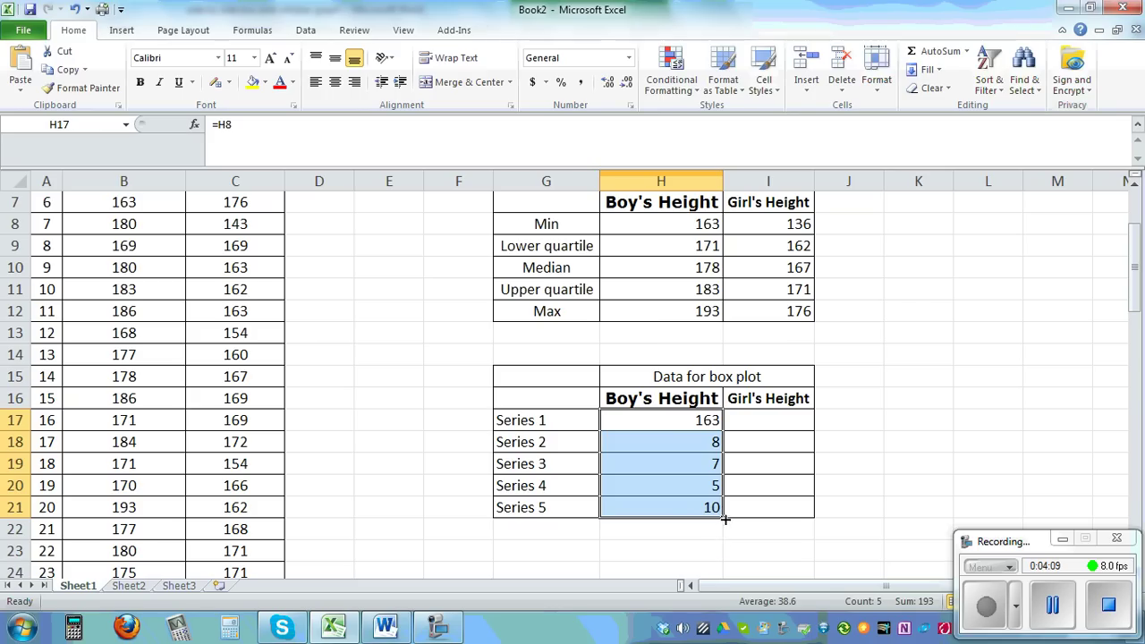
pyautogui.moveTo(723, 517); pyautogui.dragTo(809, 521)
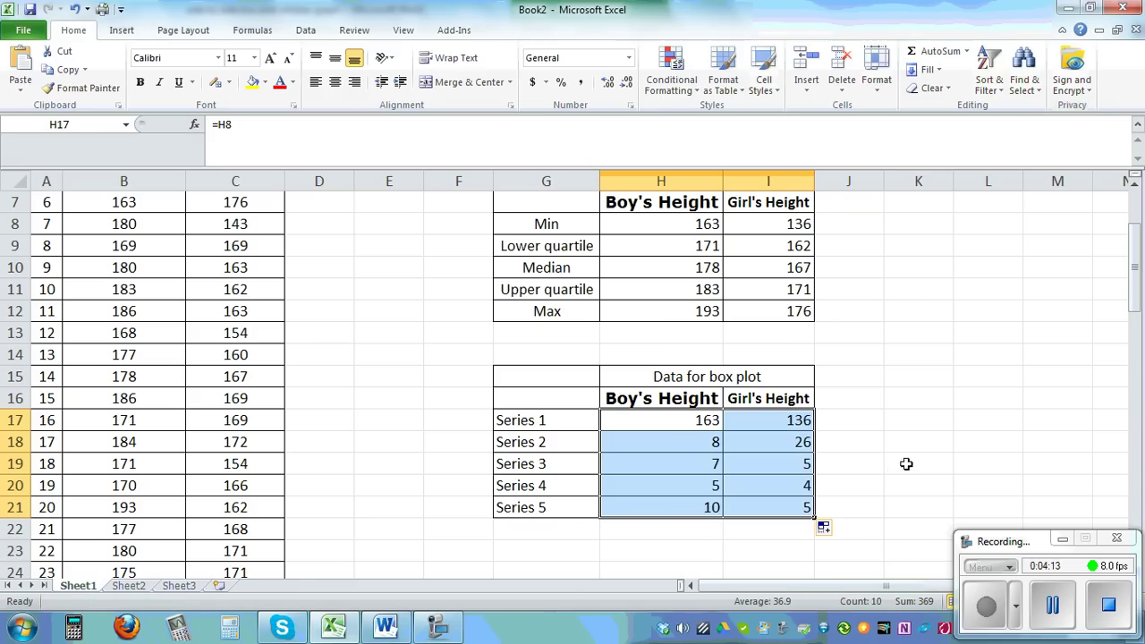
pyautogui.click(943, 416)
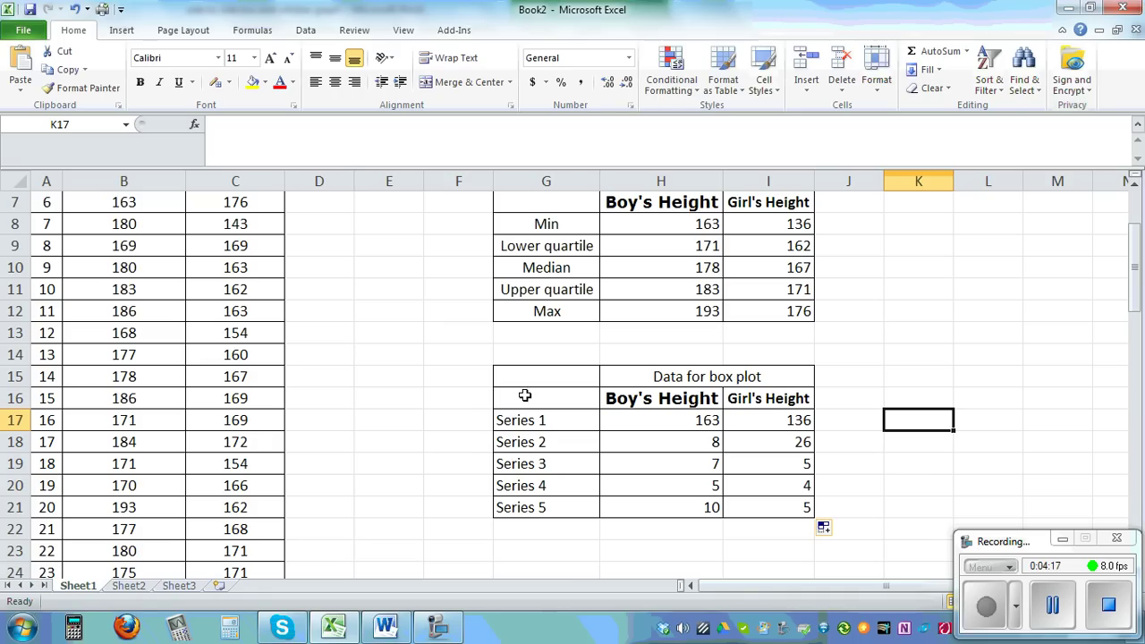
# Step: Insert a 2-D stacked column chart from G16:I20 and switch its rows and columns so each height group is one column
pyautogui.moveTo(523, 395); pyautogui.dragTo(769, 483)
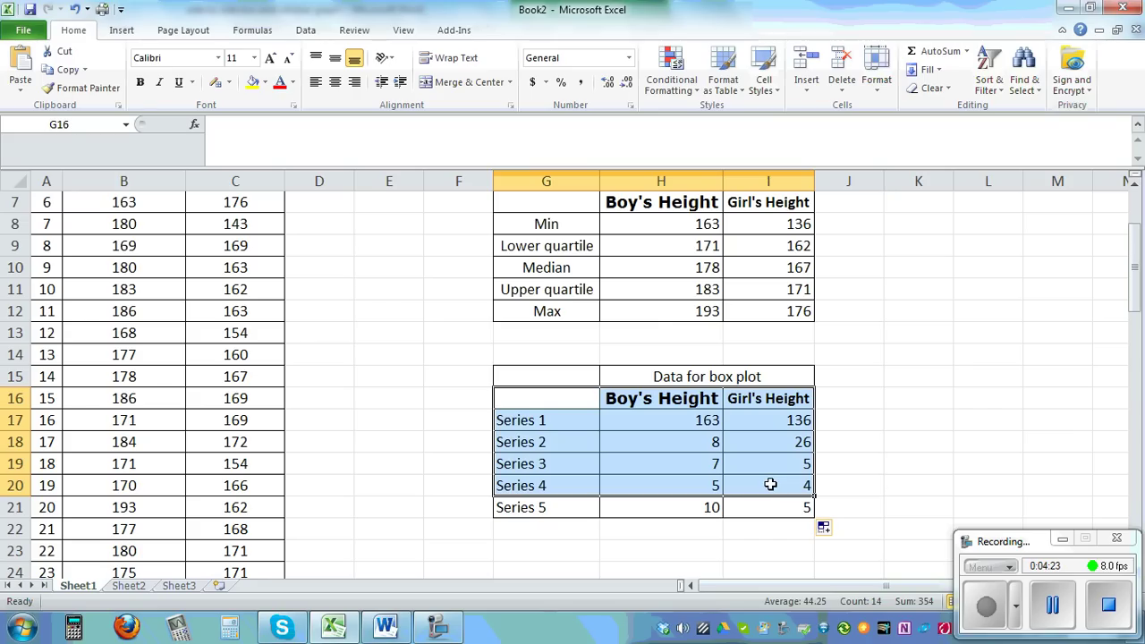
pyautogui.click(126, 33)
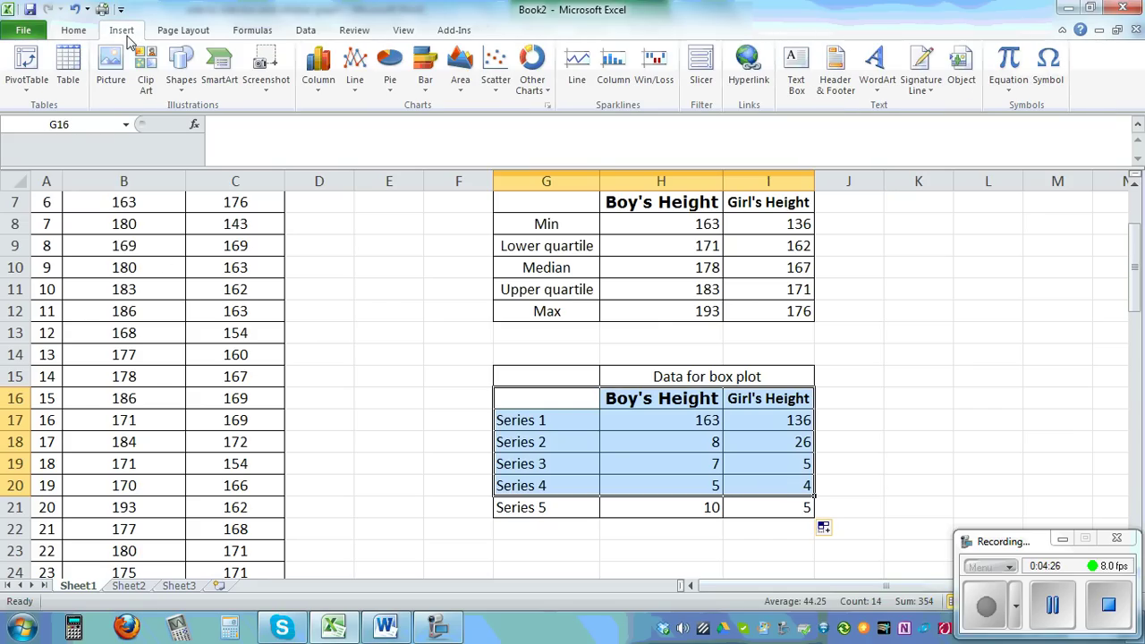
pyautogui.click(321, 93)
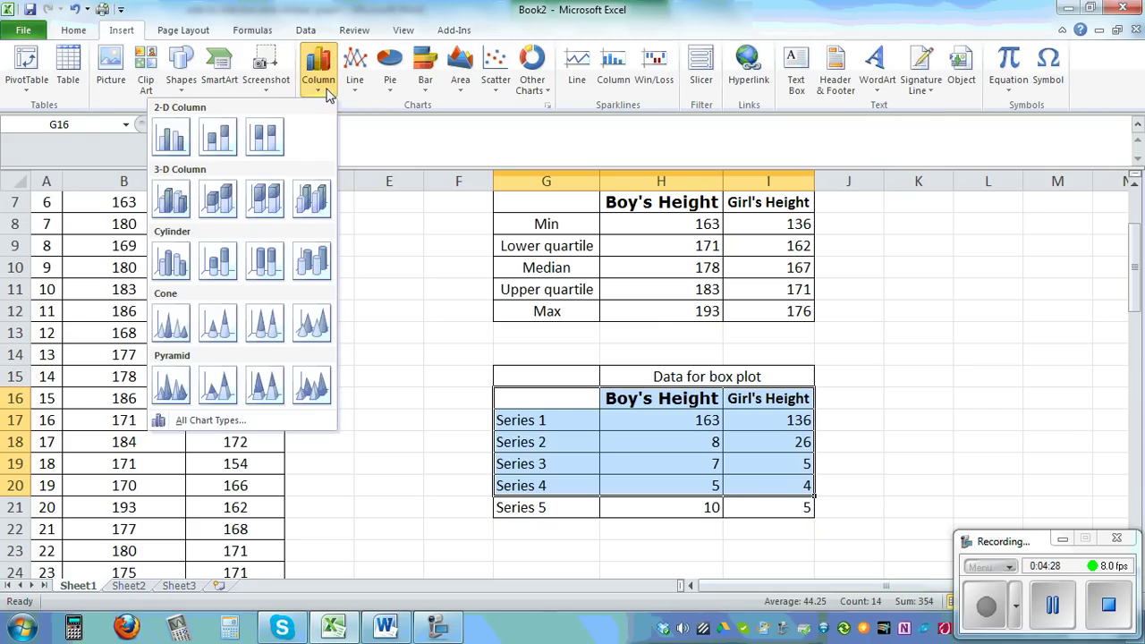
pyautogui.click(220, 140)
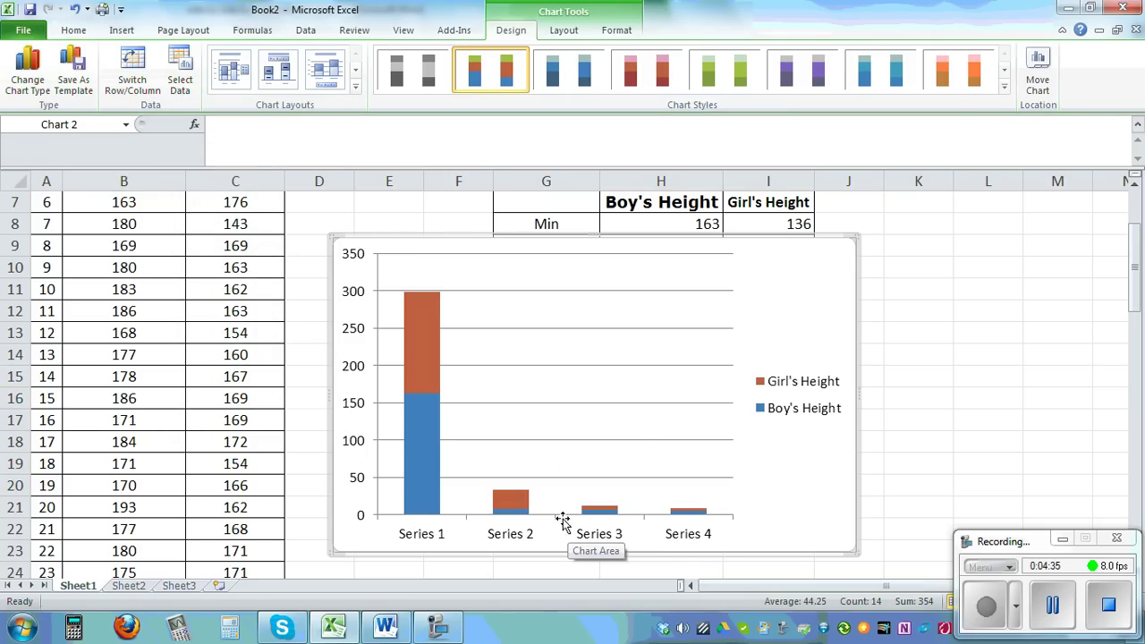
pyautogui.click(136, 92)
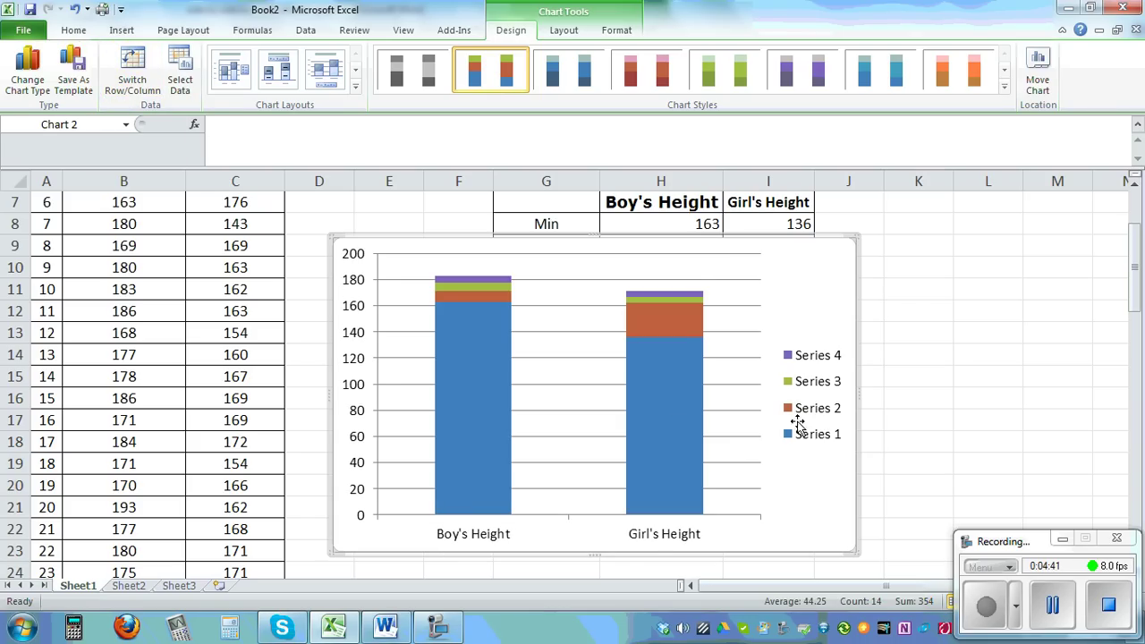
# Step: Move the chart over the raw height data, clear of the values in the Summary Statistics and Data for box plot tables
pyautogui.scroll(-2, 1064, 411)
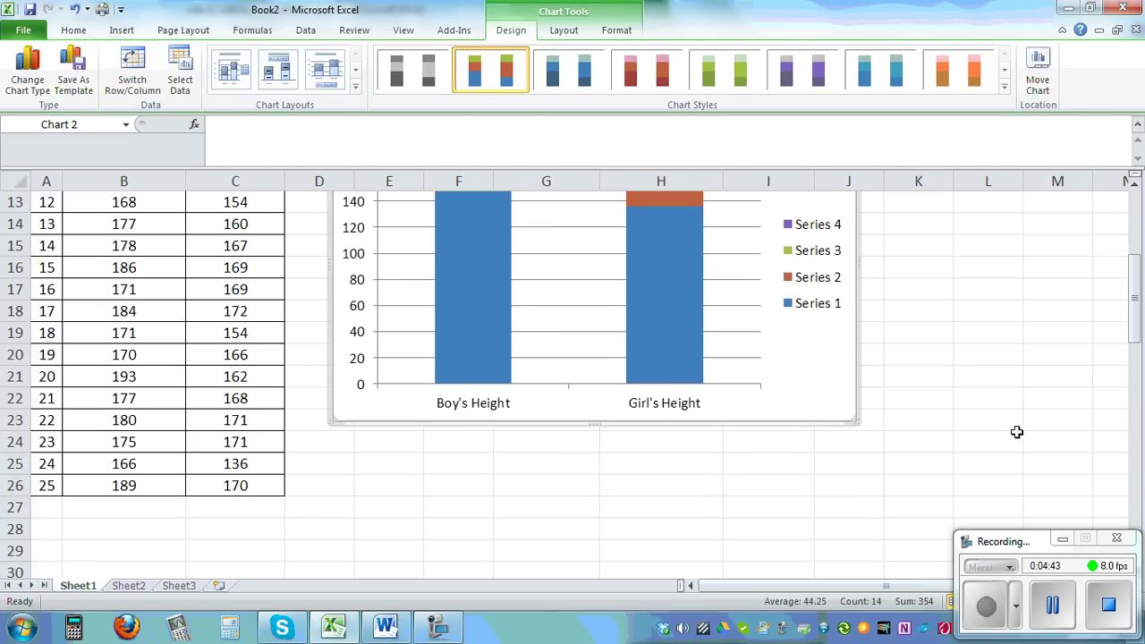
pyautogui.scroll(2, 992, 420)
pyautogui.moveTo(608, 238); pyautogui.dragTo(338, 215)
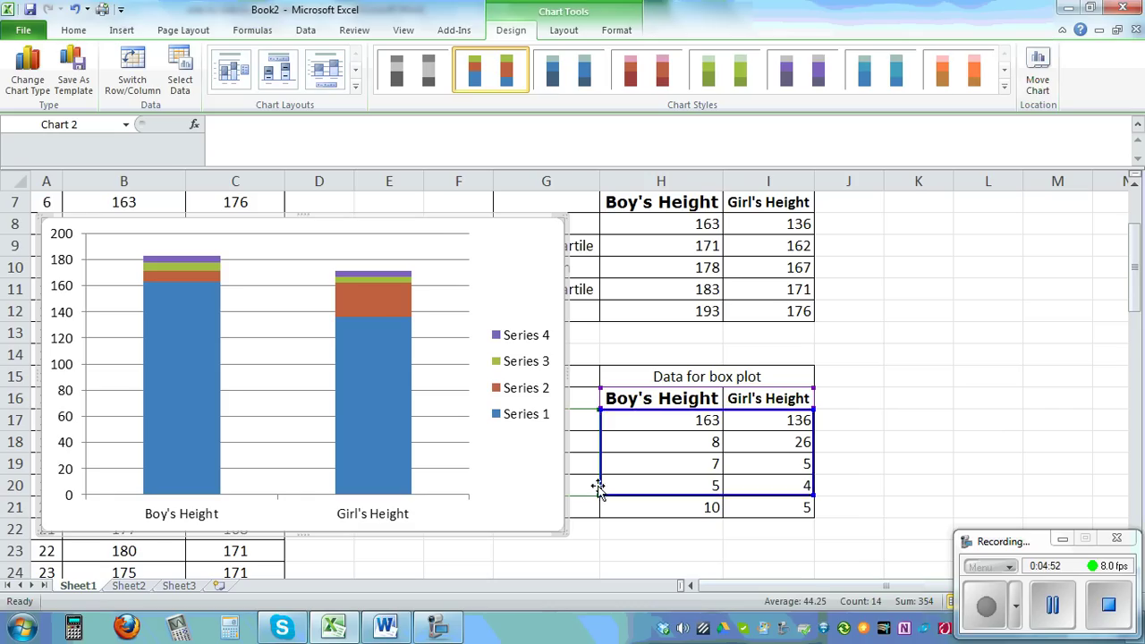
pyautogui.moveTo(348, 229); pyautogui.dragTo(331, 227)
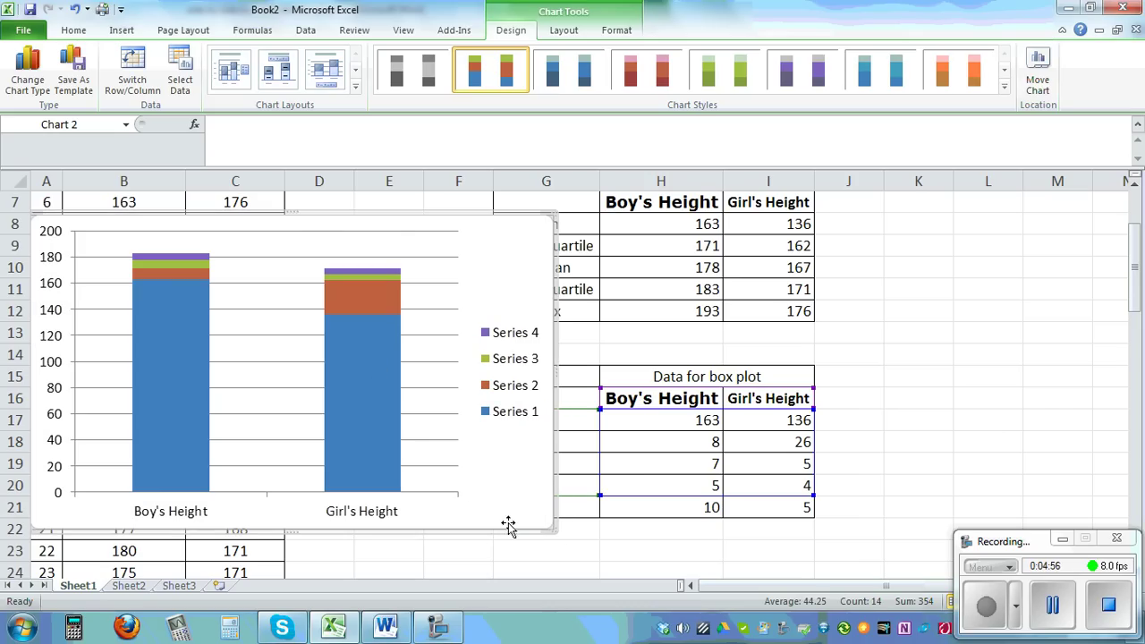
pyautogui.moveTo(380, 221); pyautogui.dragTo(400, 224)
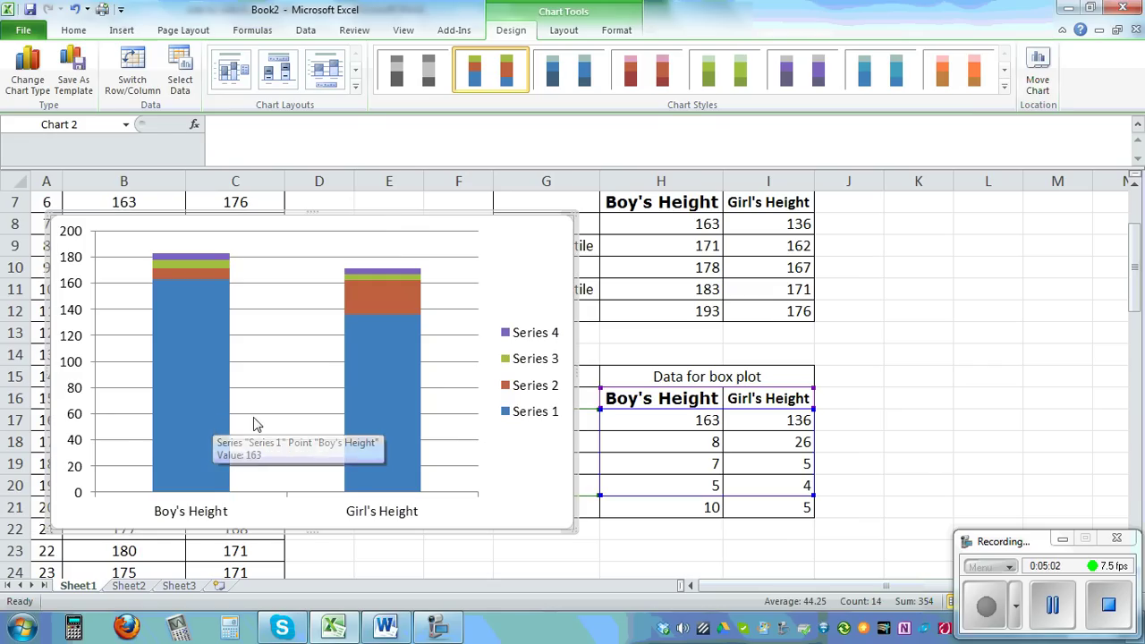
# Step: Format the Series 1 columns in the chart with No fill
pyautogui.click(202, 429)
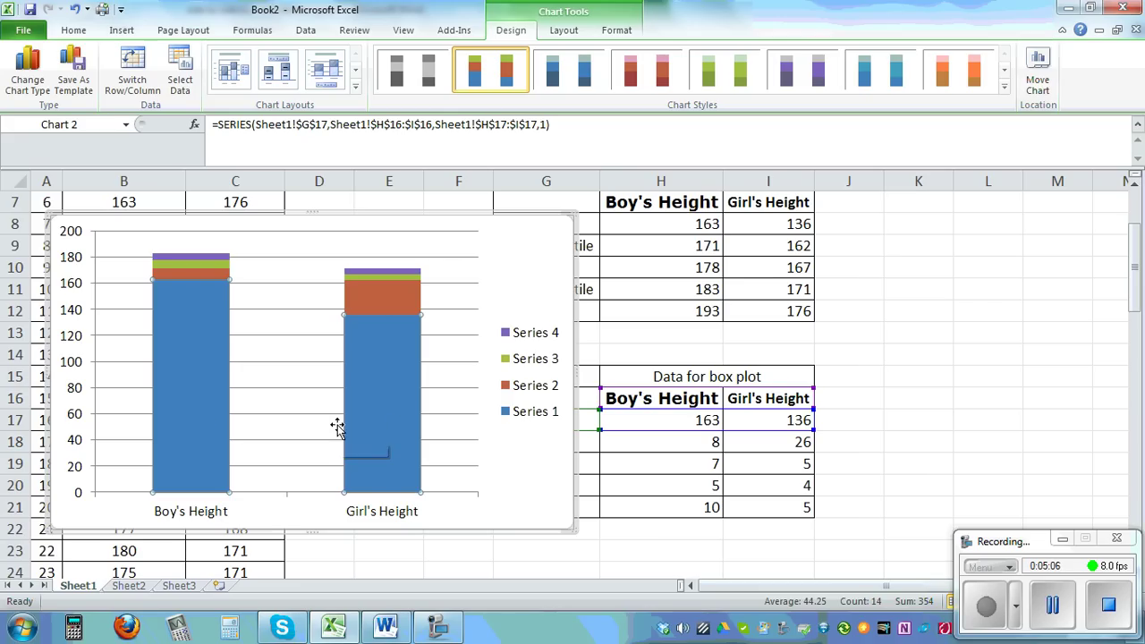
pyautogui.rightClick(179, 405)
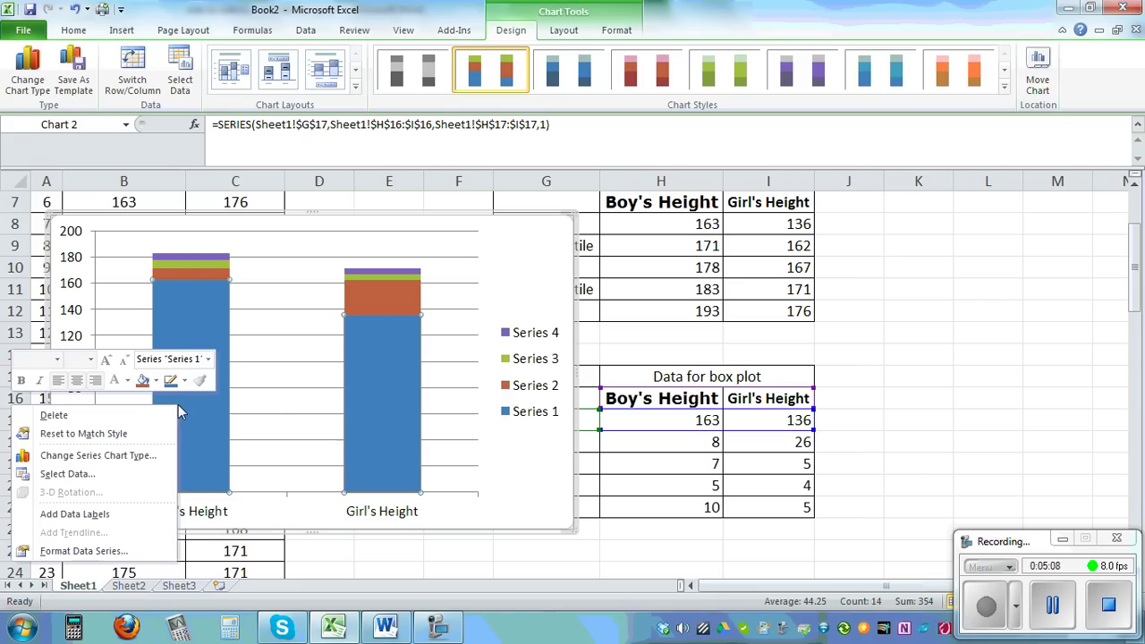
pyautogui.click(96, 551)
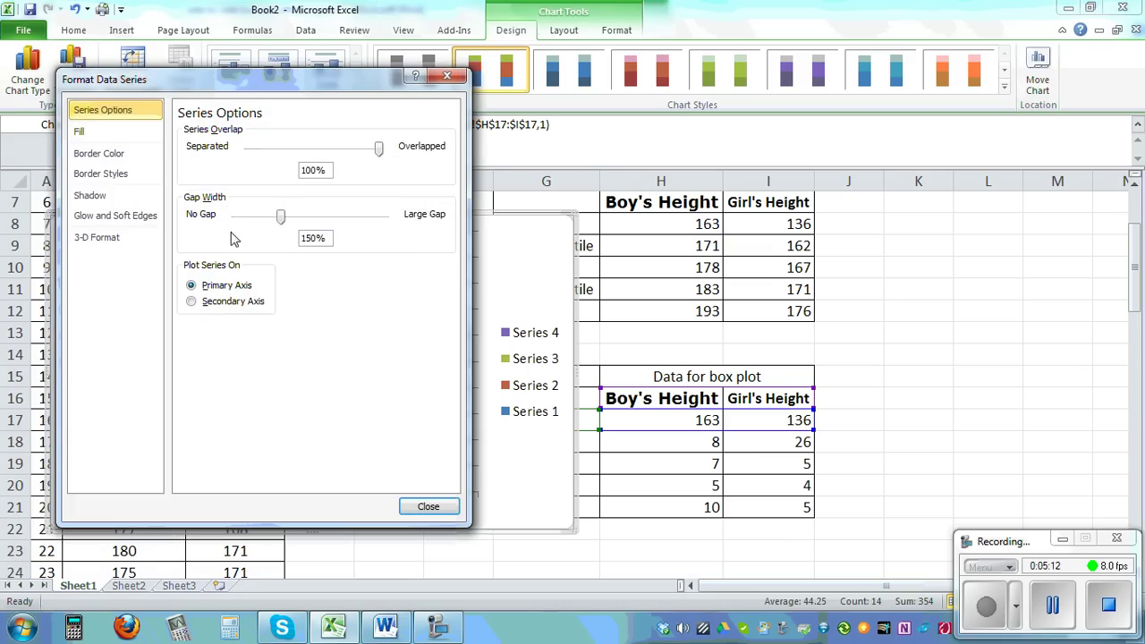
pyautogui.click(146, 136)
pyautogui.click(203, 133)
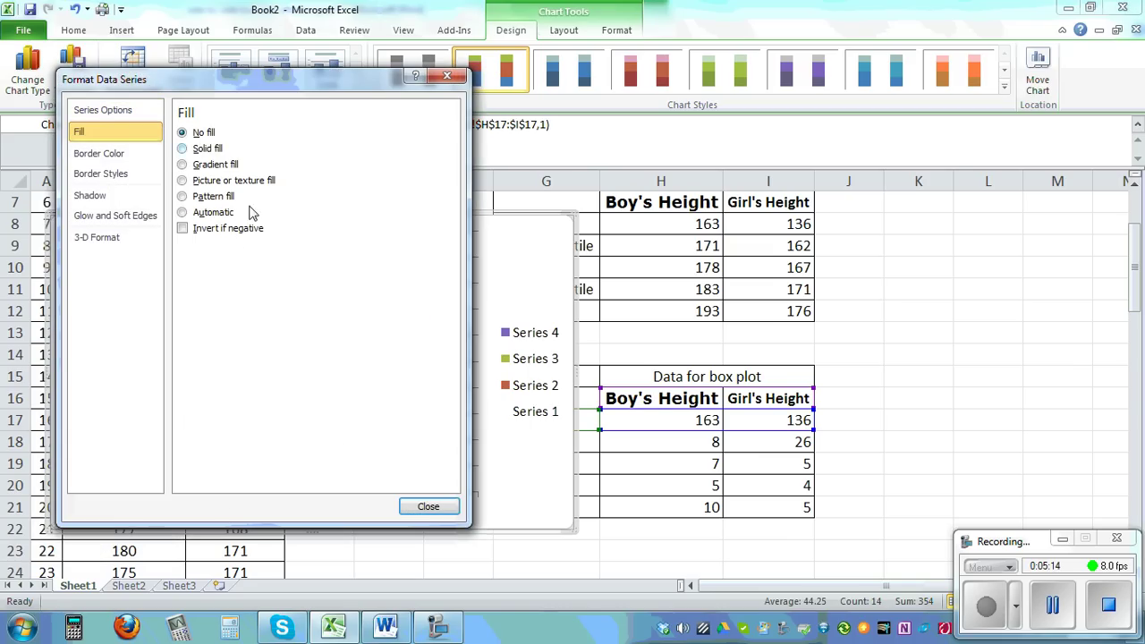
pyautogui.click(427, 506)
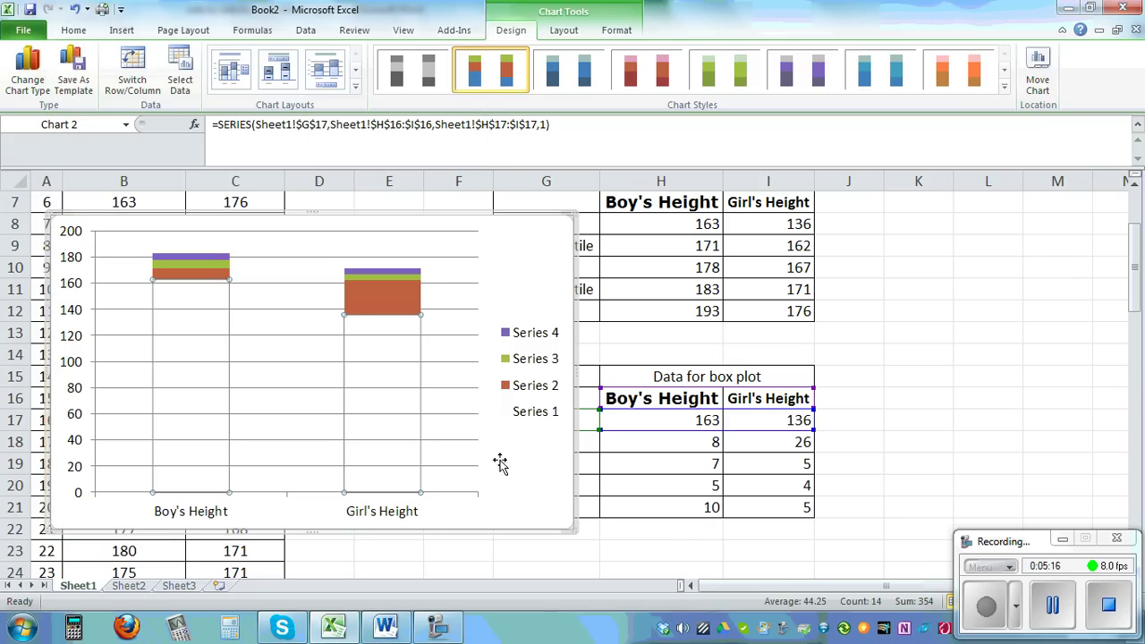
# Step: Delete the chart's legend and format the Series 2 columns with No fill
pyautogui.click(544, 383)
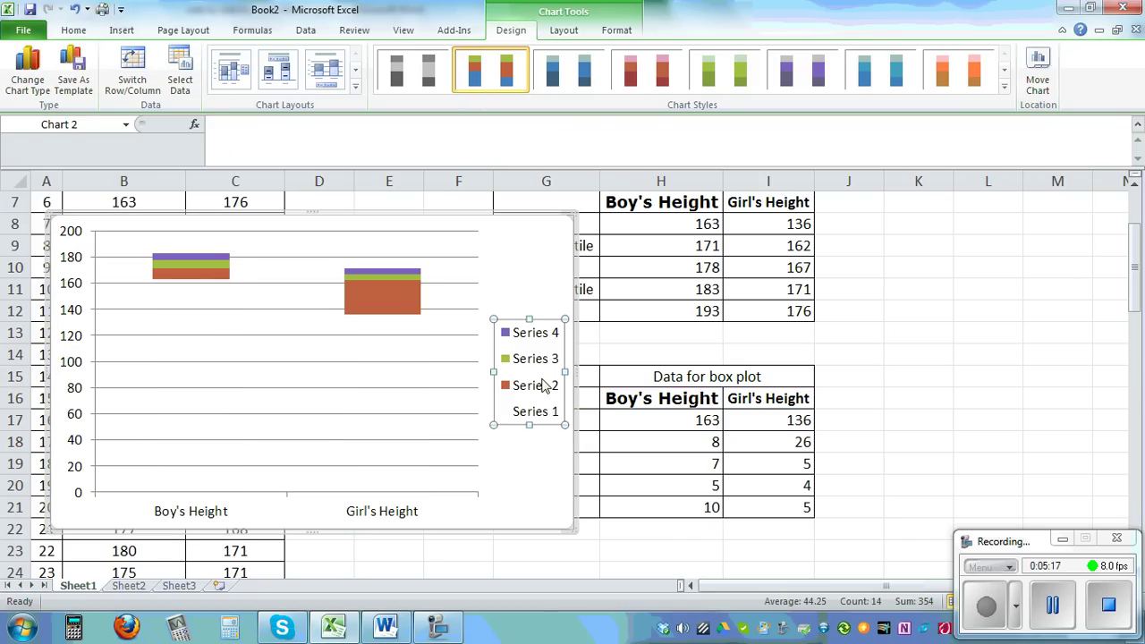
pyautogui.press('Delete')
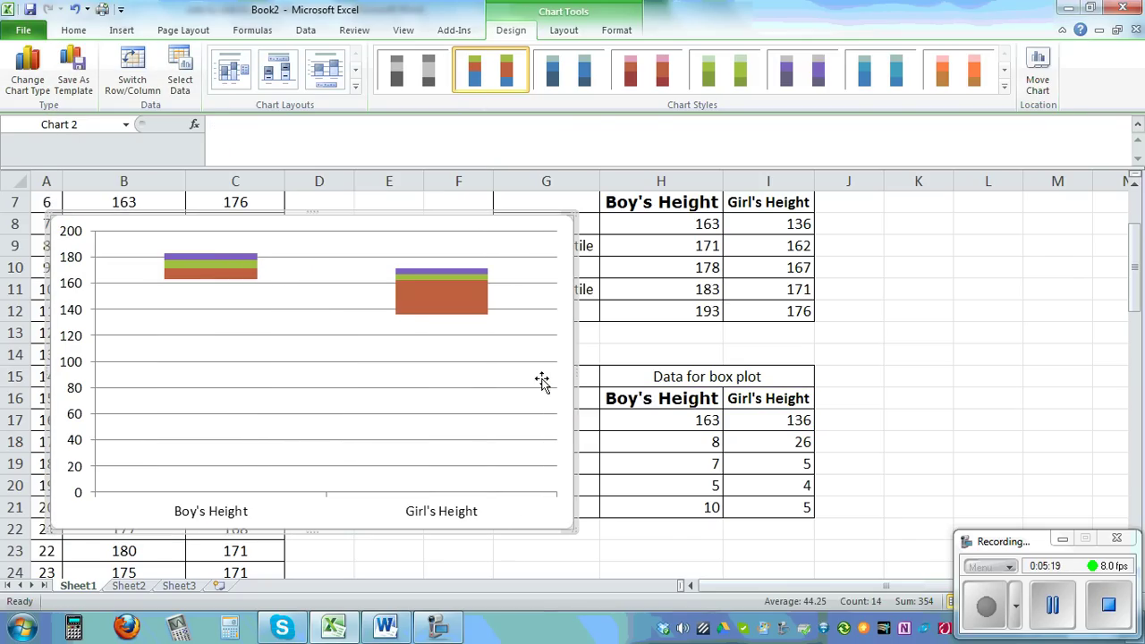
pyautogui.click(209, 283)
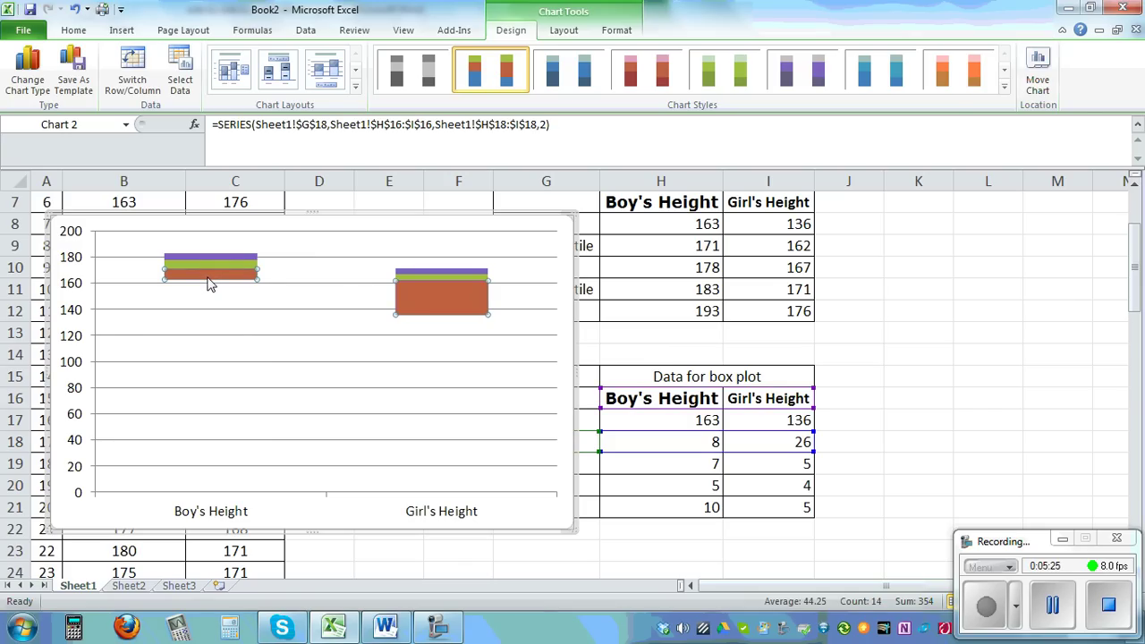
pyautogui.rightClick(209, 284)
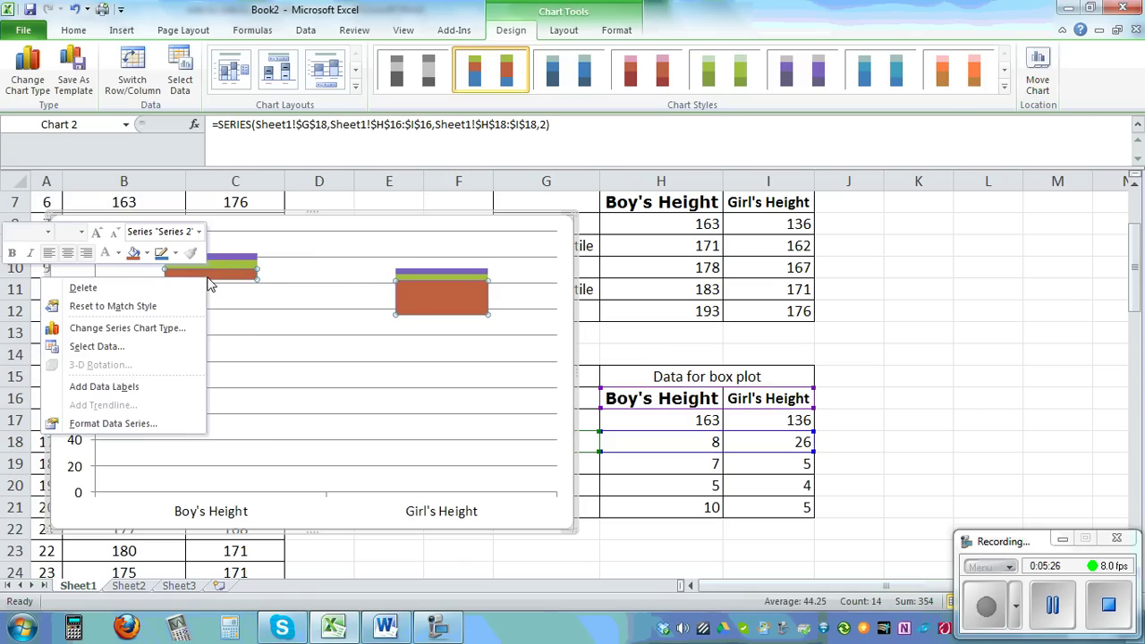
pyautogui.click(128, 430)
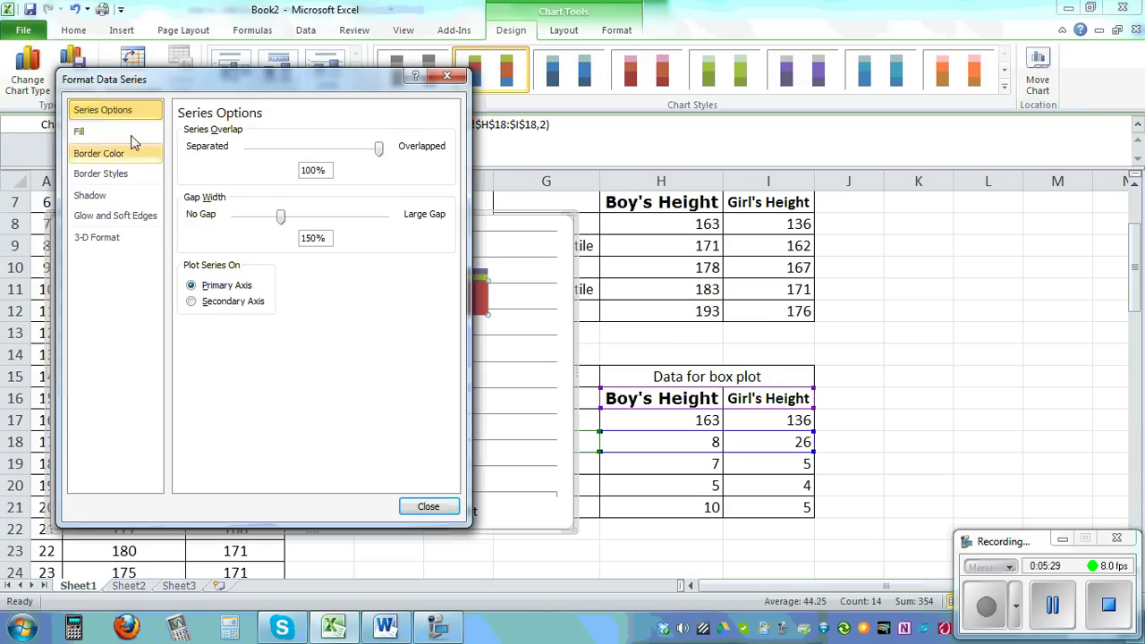
pyautogui.click(123, 133)
pyautogui.click(184, 132)
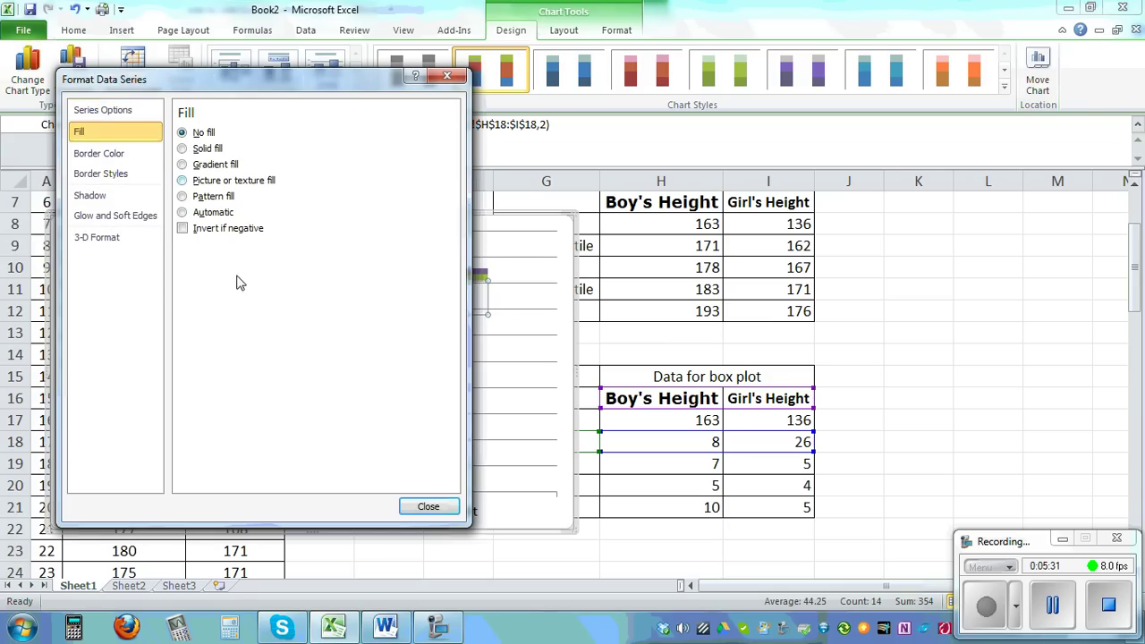
pyautogui.click(427, 506)
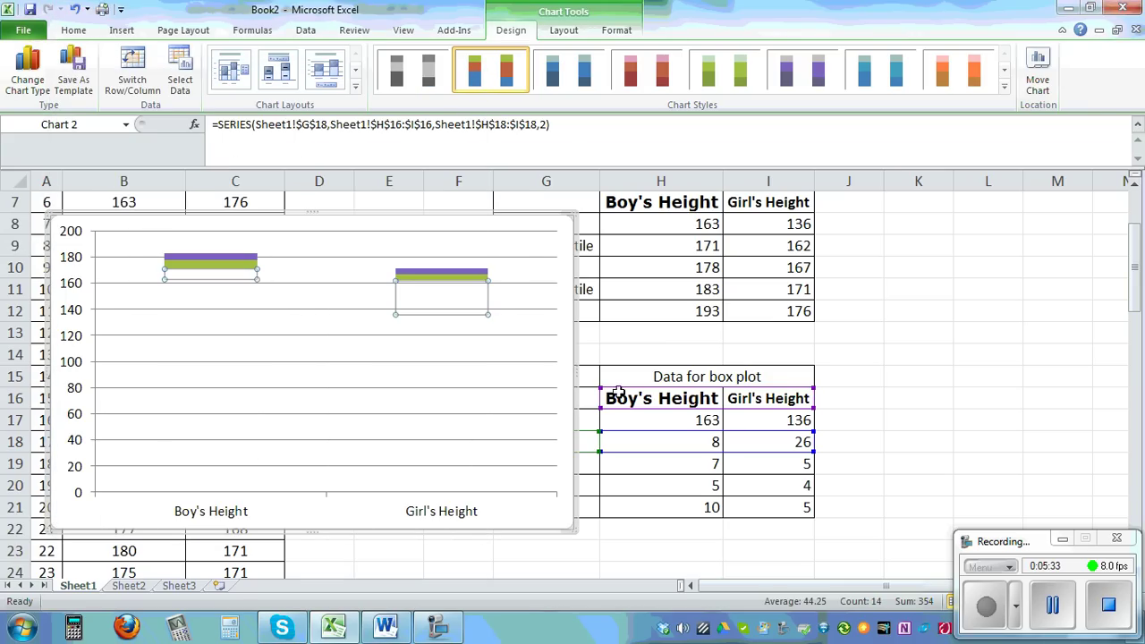
pyautogui.click(935, 361)
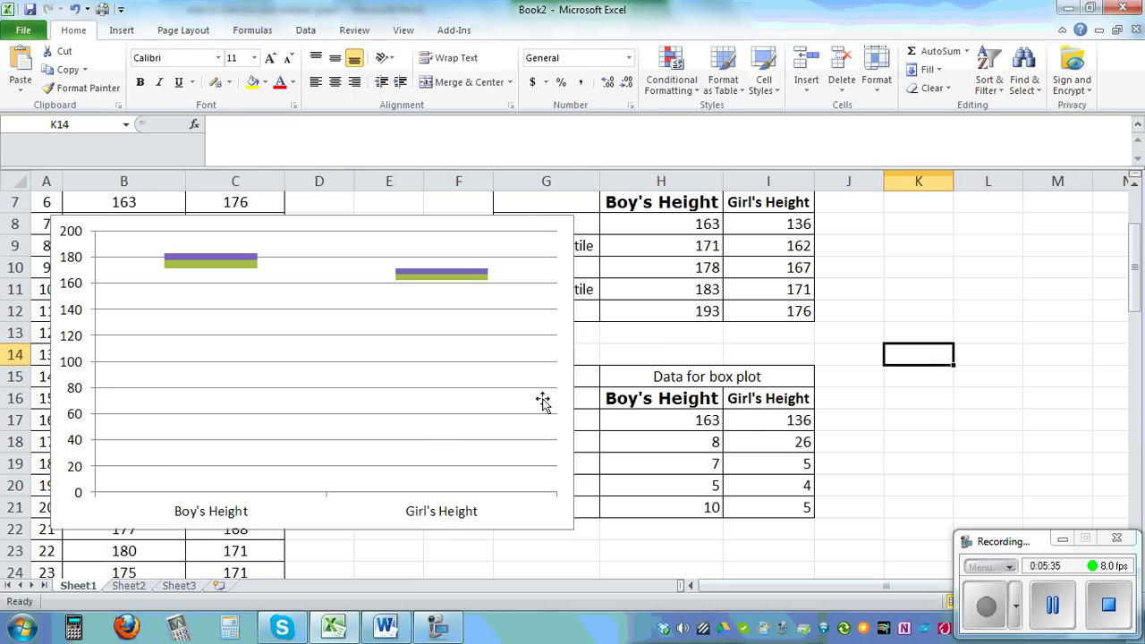
# Step: Move the chart down the sheet so its top edge sits at about row 17, clear of the Summary Statistics table
pyautogui.moveTo(358, 227); pyautogui.dragTo(428, 383)
pyautogui.scroll(-2, 787, 327)
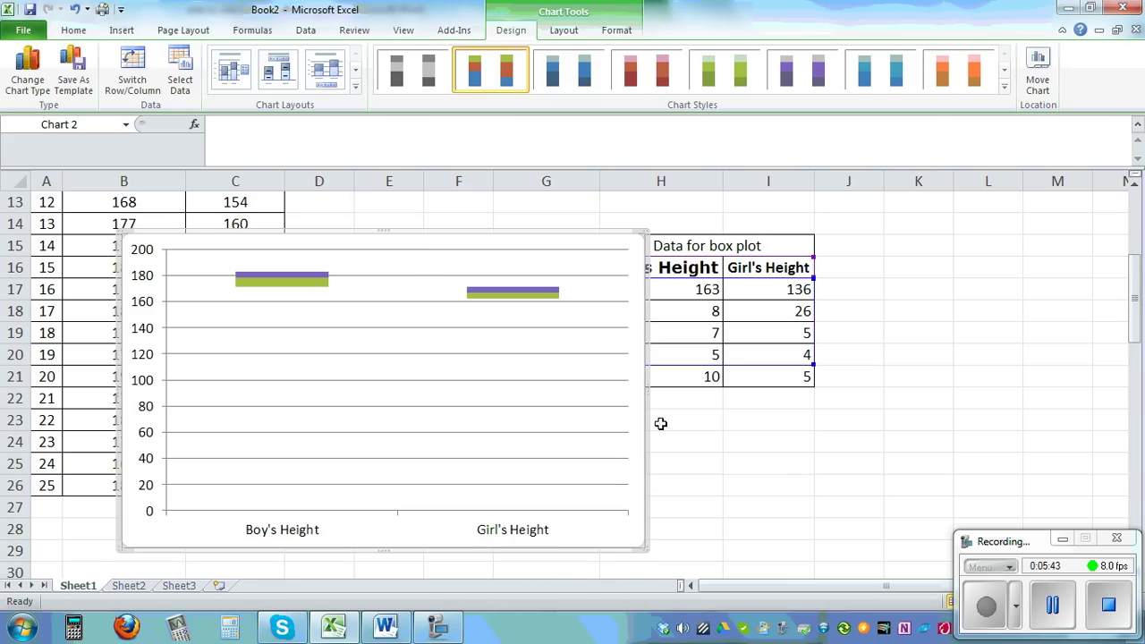
pyautogui.moveTo(420, 250); pyautogui.dragTo(444, 325)
pyautogui.scroll(-3, 468, 322)
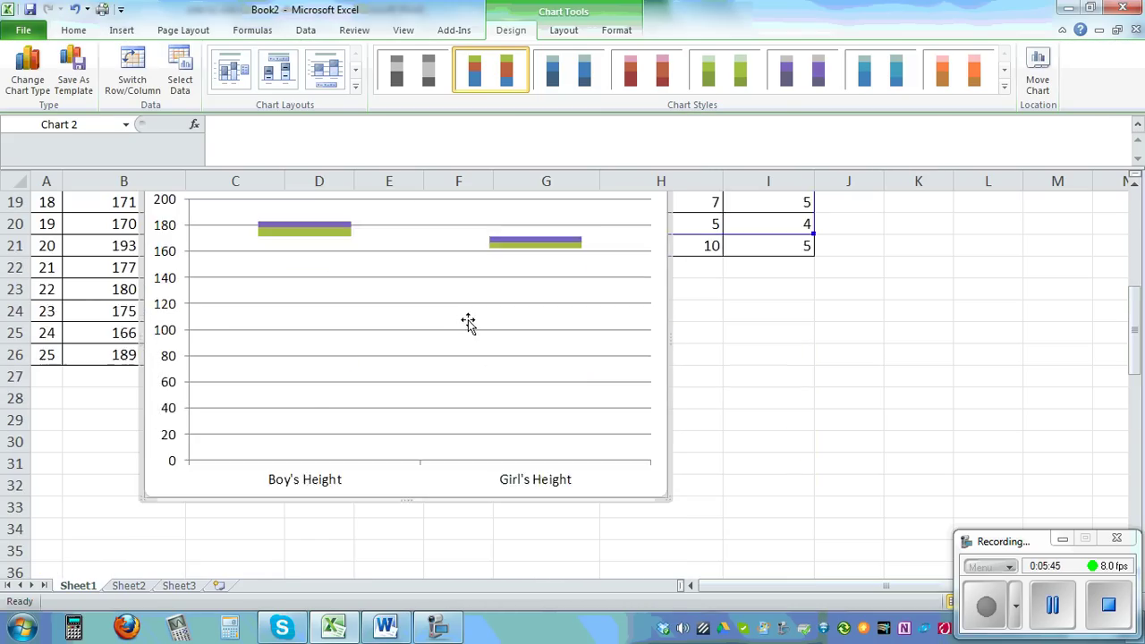
pyautogui.scroll(1, 383, 260)
pyautogui.click(346, 234)
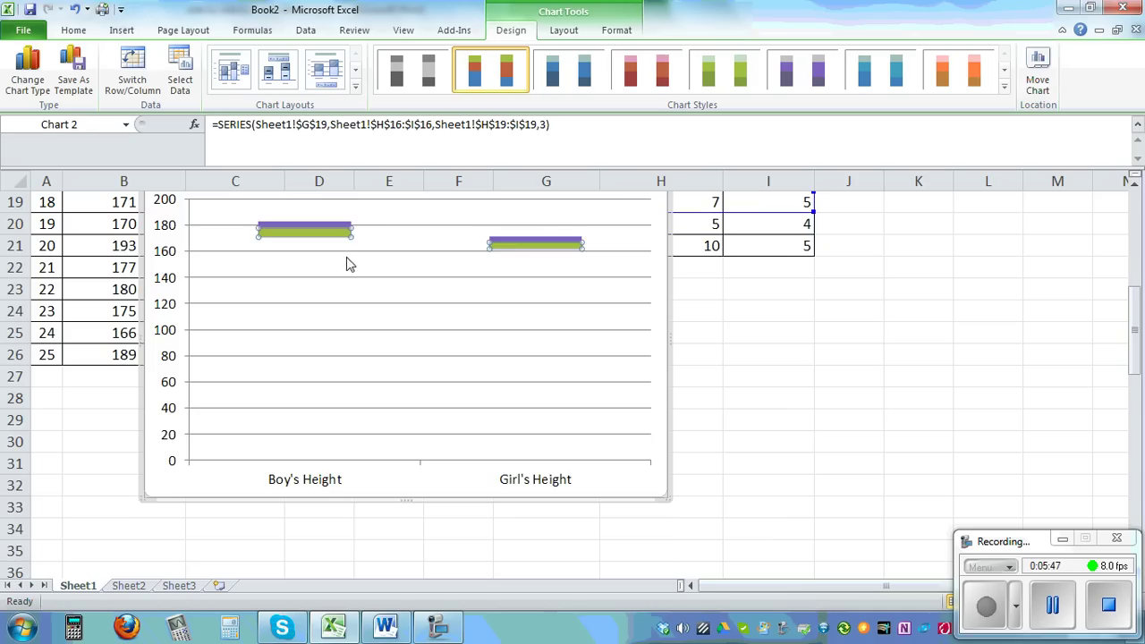
pyautogui.scroll(1, 402, 258)
pyautogui.scroll(1, 455, 256)
pyautogui.moveTo(358, 307); pyautogui.dragTo(311, 296)
pyautogui.scroll(-1, 600, 435)
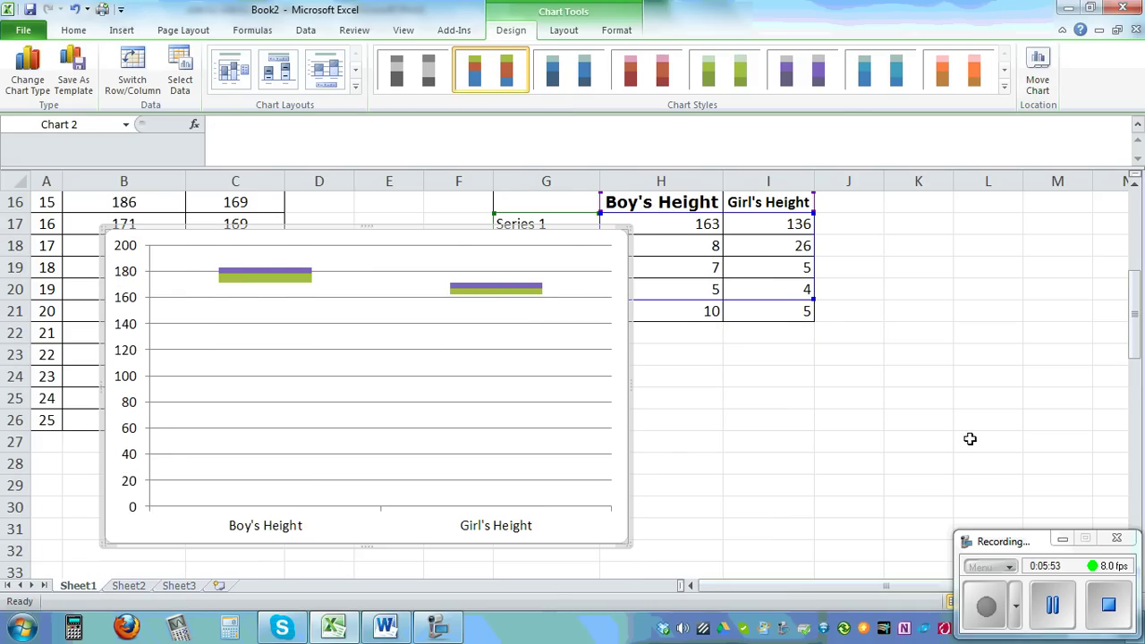
# Step: Check the minimum heights in the Summary Statistics table and set the chart's vertical axis minimum to a fixed 120
pyautogui.scroll(1, 970, 436)
pyautogui.scroll(3, 970, 436)
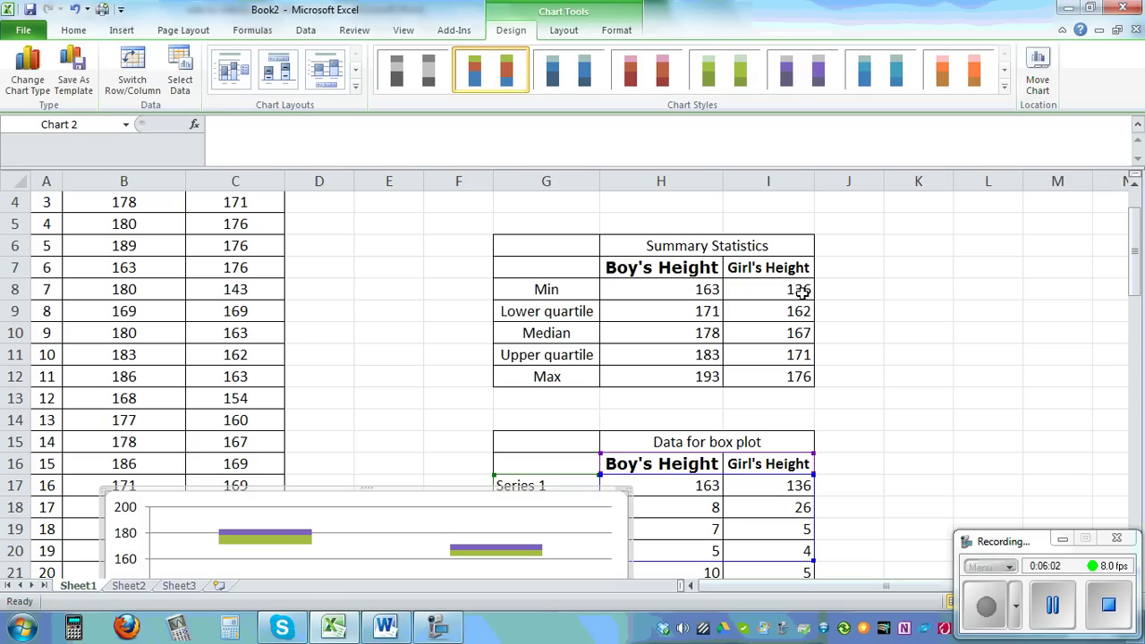
pyautogui.scroll(-4, 921, 319)
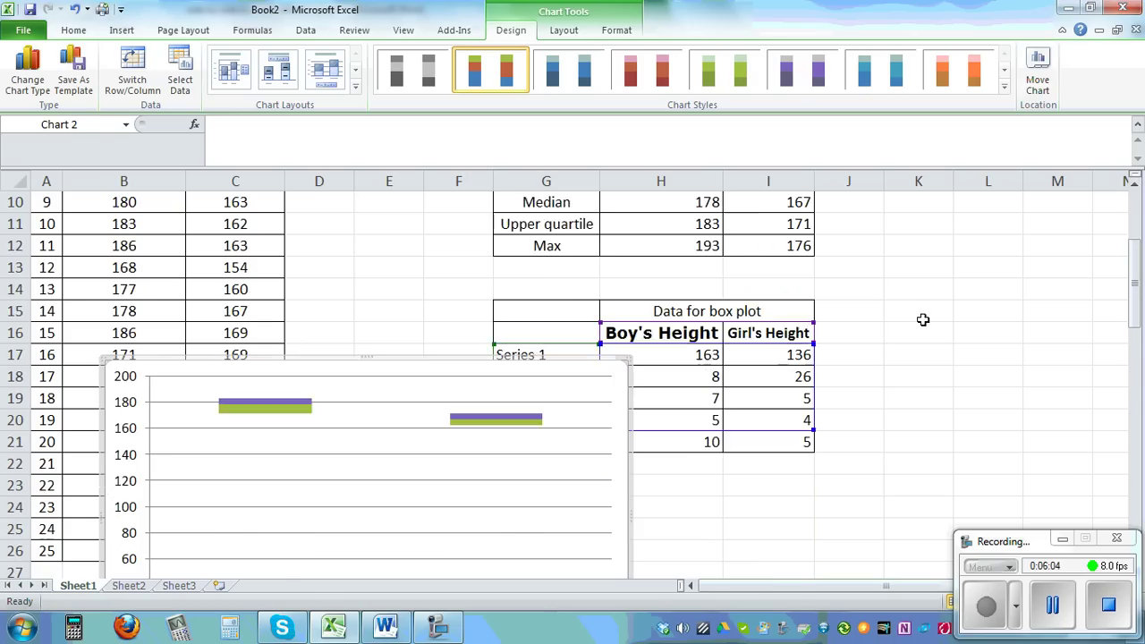
pyautogui.scroll(-1, 912, 335)
pyautogui.scroll(1, 544, 338)
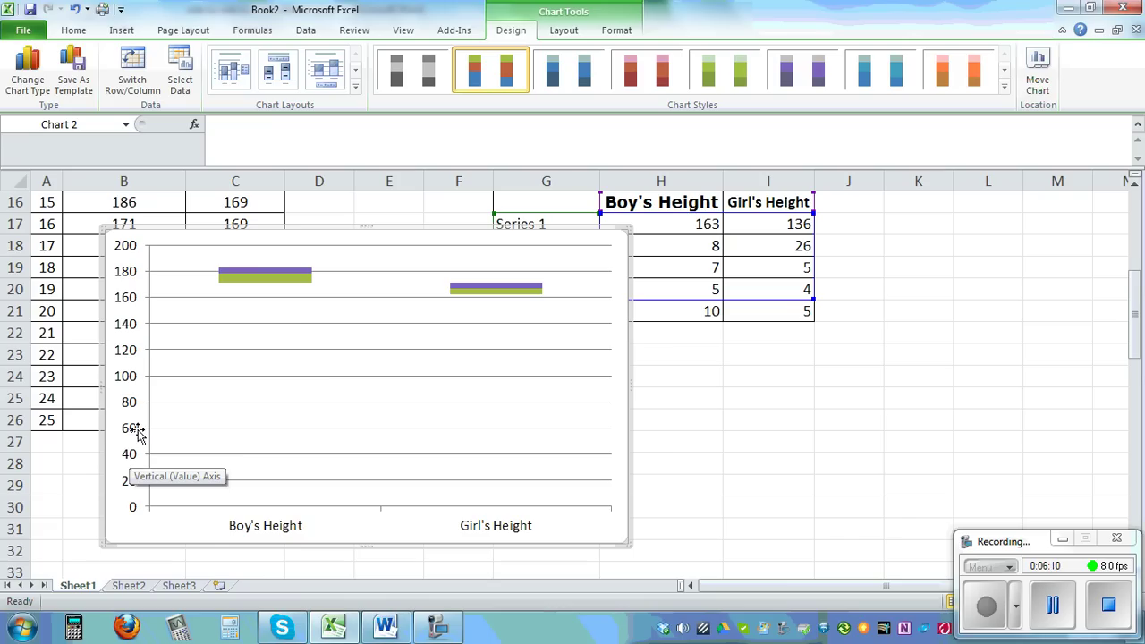
pyautogui.rightClick(124, 358)
pyautogui.click(184, 520)
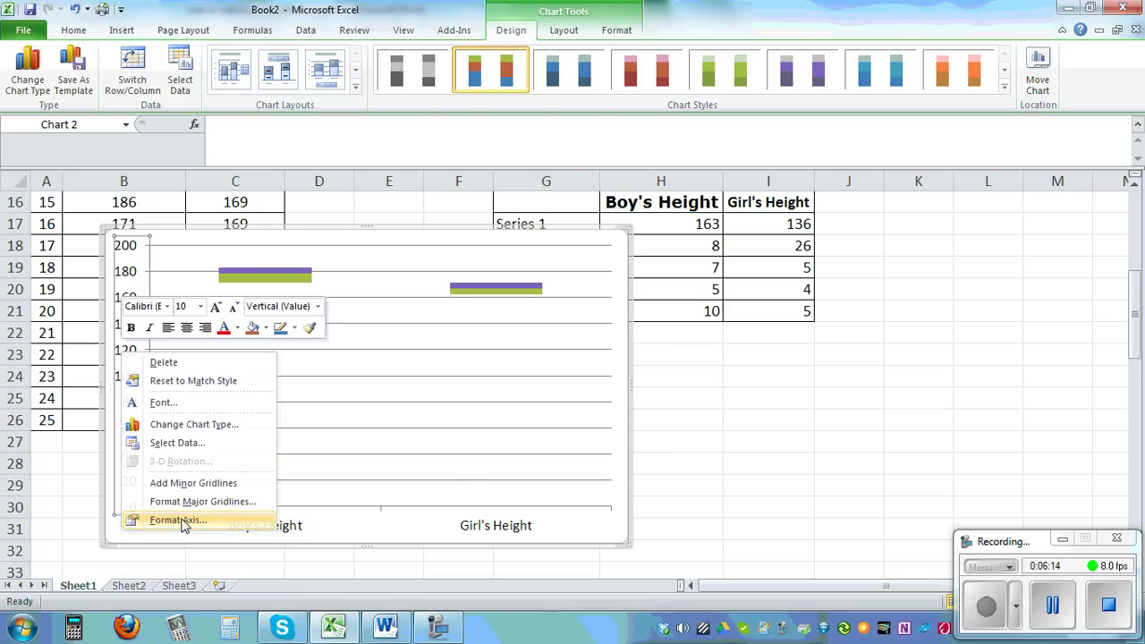
pyautogui.click(280, 132)
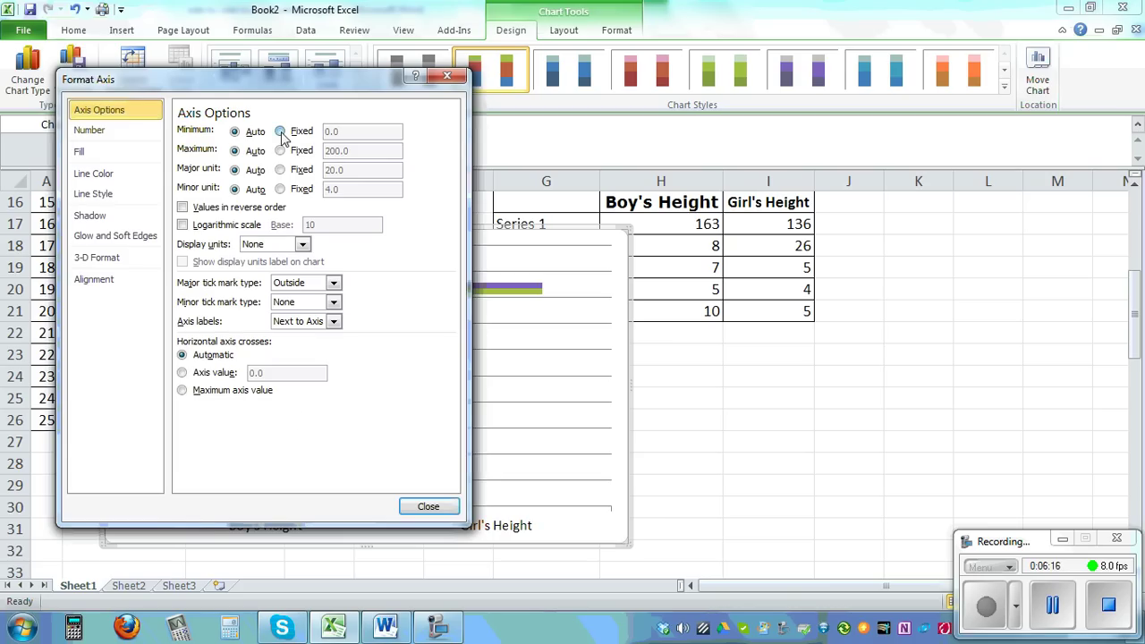
pyautogui.moveTo(349, 133); pyautogui.dragTo(301, 162)
pyautogui.write('120')
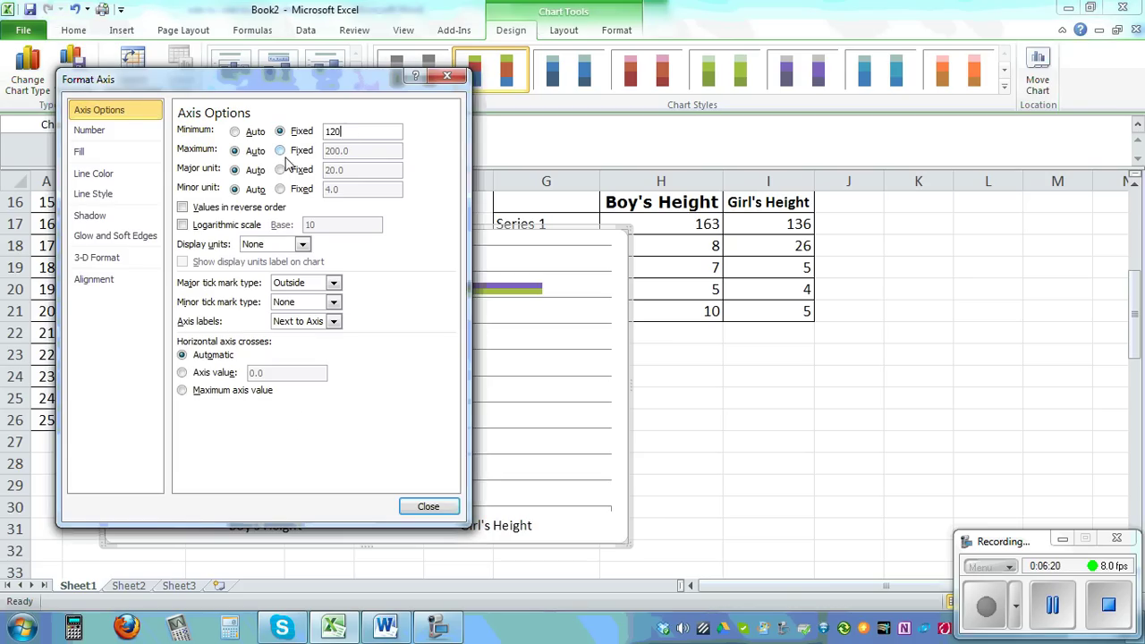
# Step: Set the vertical axis major unit to a fixed 10
pyautogui.click(280, 170)
pyautogui.moveTo(348, 170); pyautogui.dragTo(297, 179)
pyautogui.write('10')
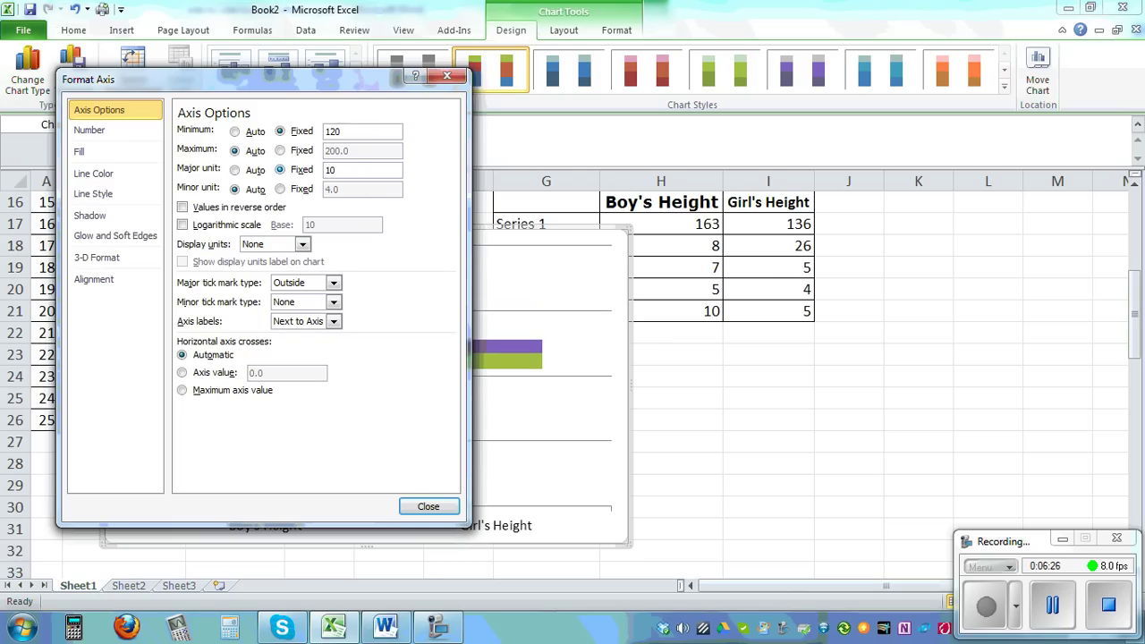
pyautogui.click(423, 506)
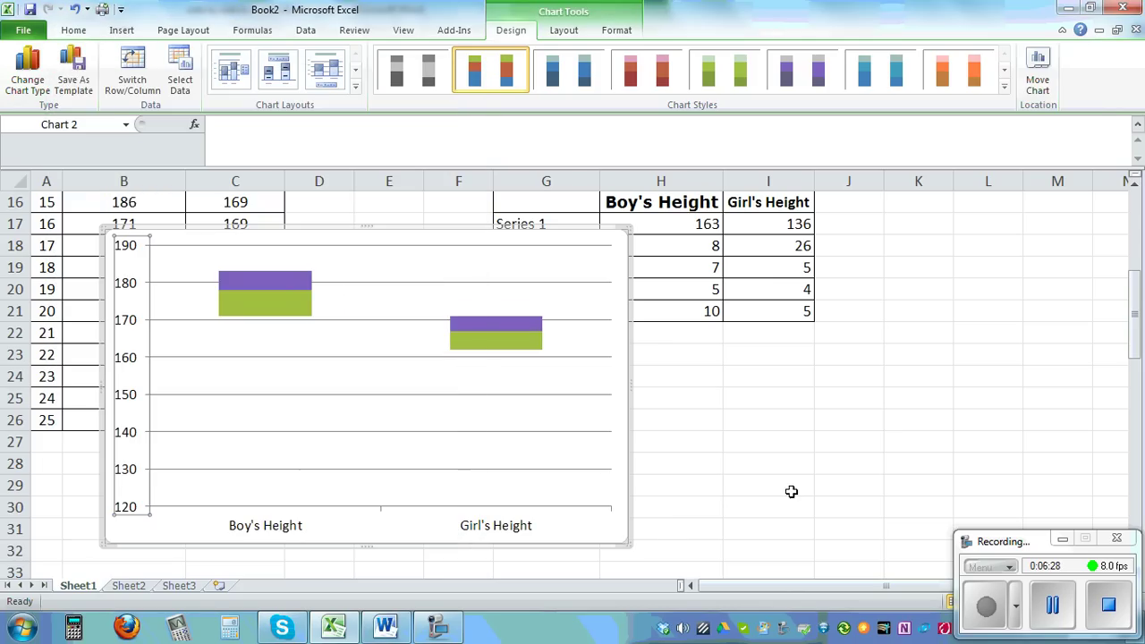
# Step: Add vertical error bars to the unfilled Series 2 columns in the Minus direction, with a percentage amount spanning each column's full height
pyautogui.scroll(1, 793, 489)
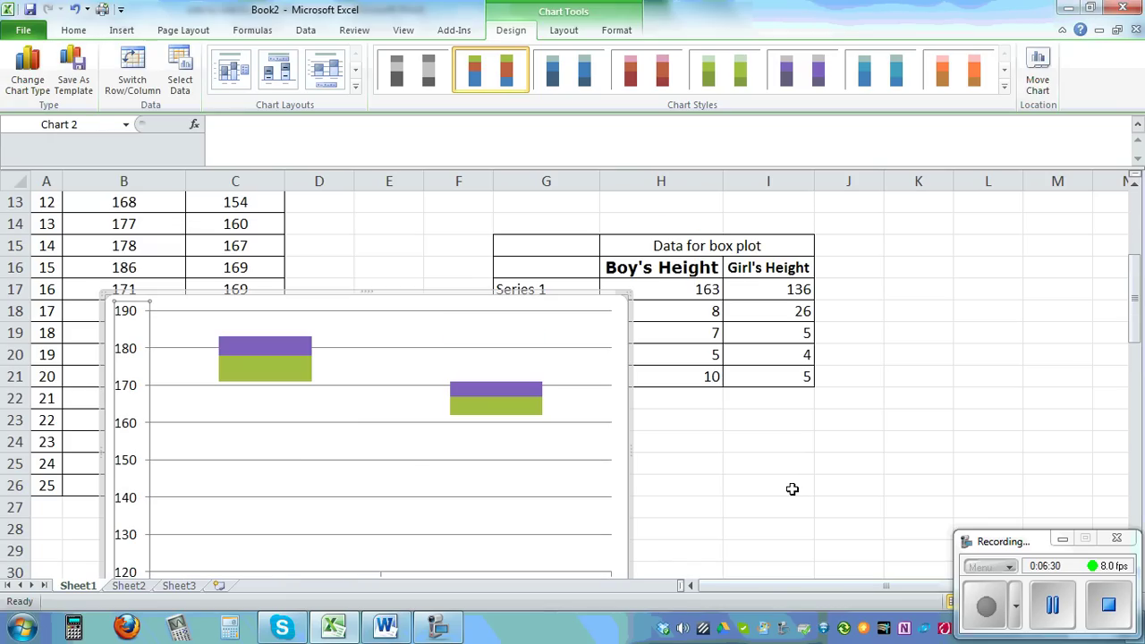
pyautogui.click(272, 382)
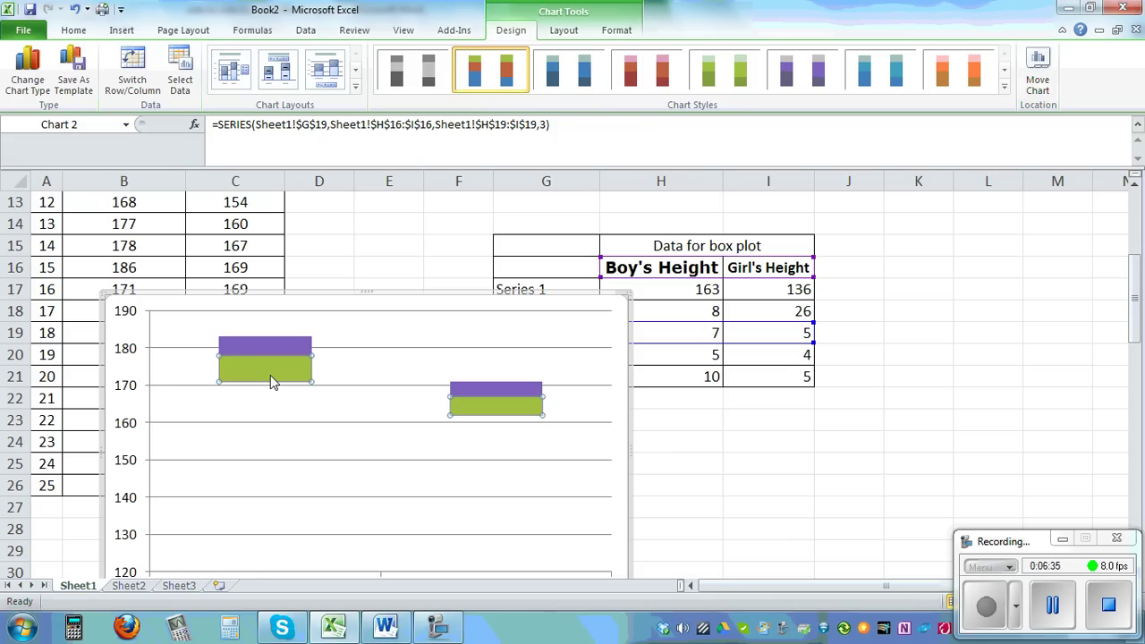
pyautogui.click(272, 383)
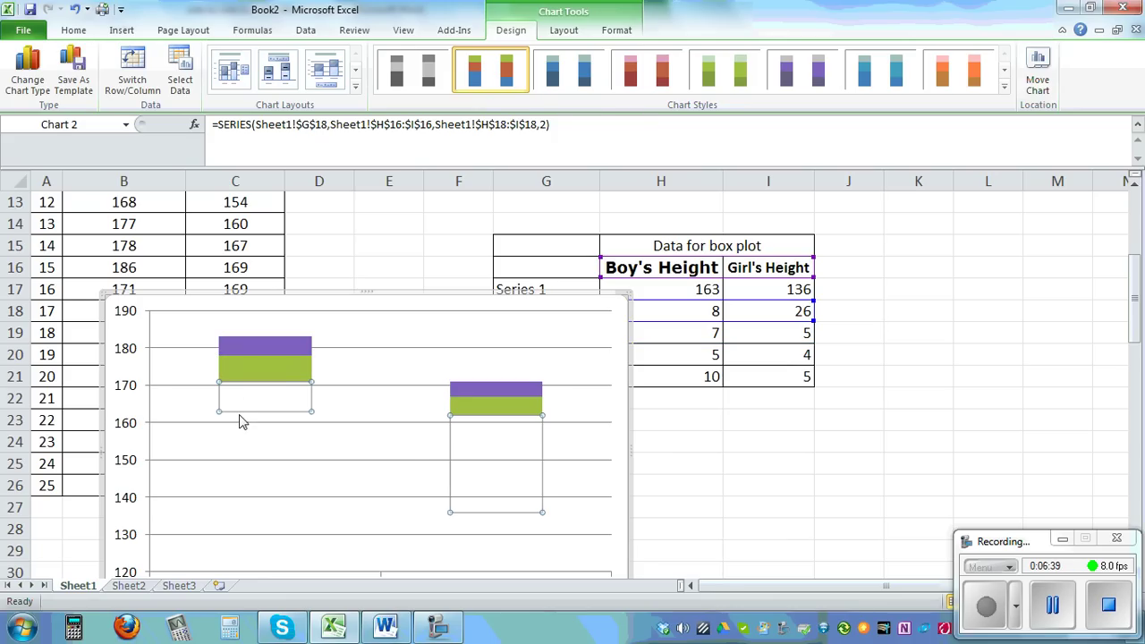
pyautogui.moveTo(239, 420)
pyautogui.click(569, 34)
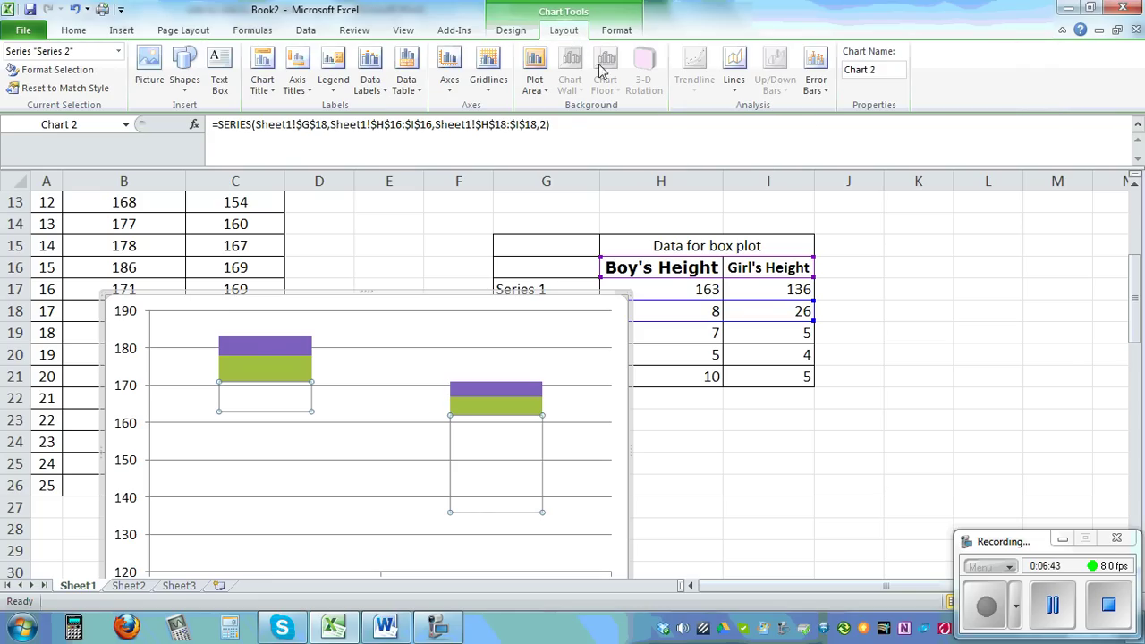
pyautogui.click(819, 89)
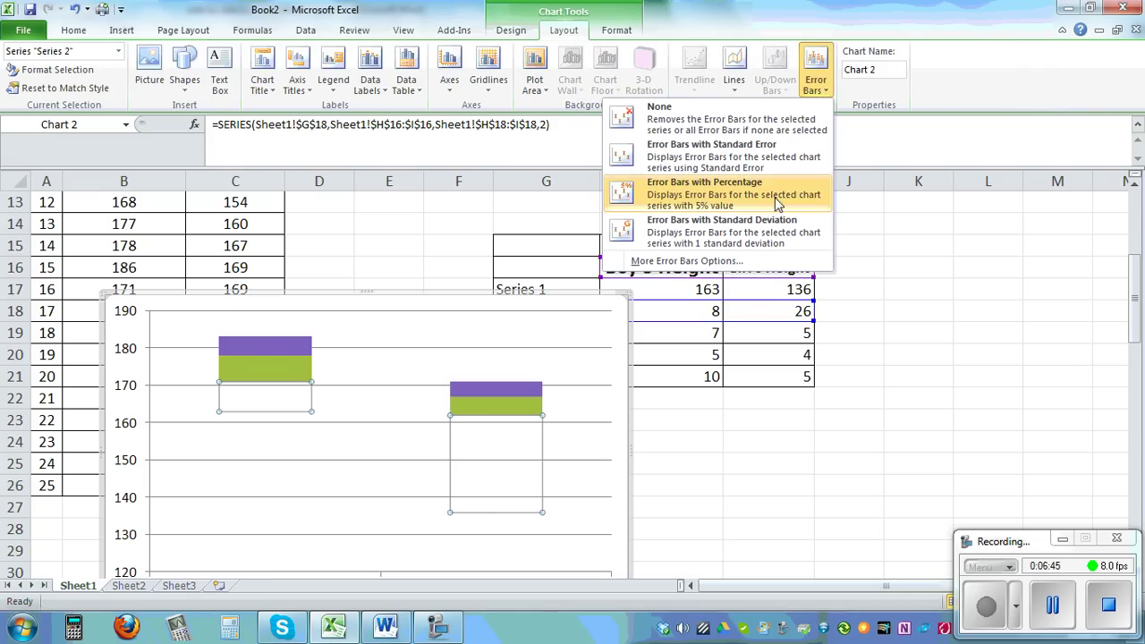
pyautogui.click(744, 261)
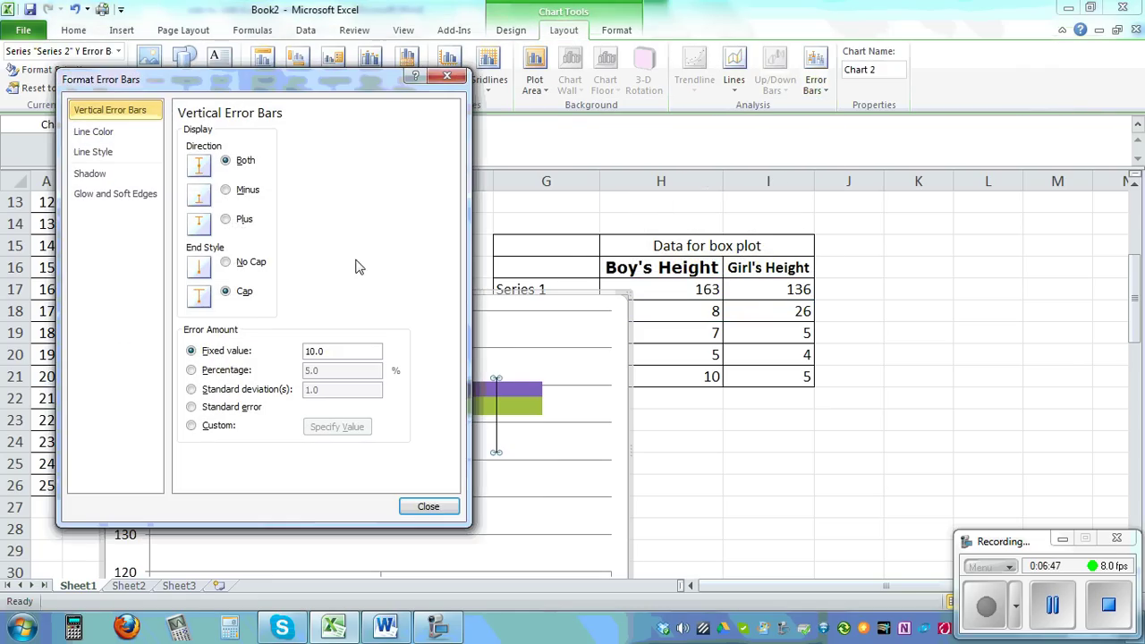
pyautogui.click(246, 191)
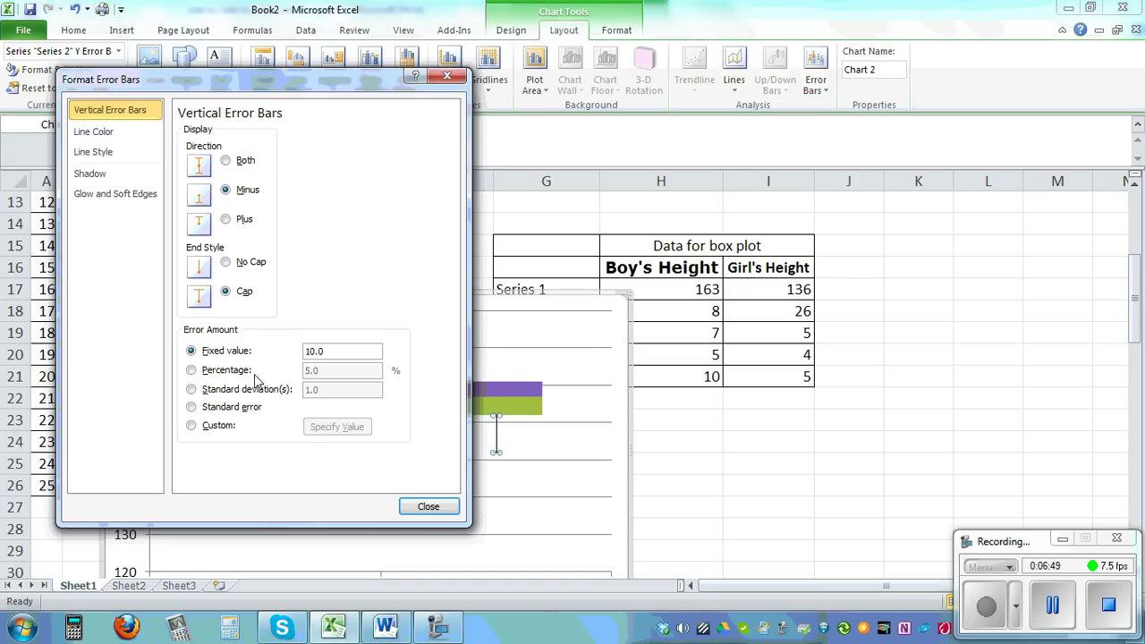
pyautogui.click(191, 370)
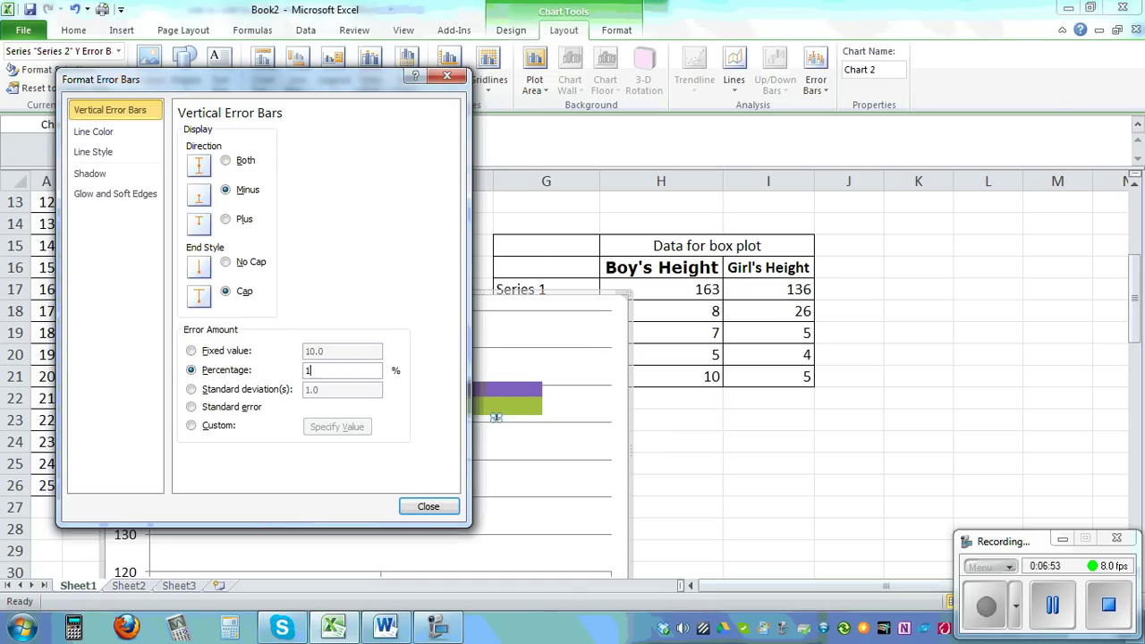
pyautogui.click(424, 507)
pyautogui.click(899, 488)
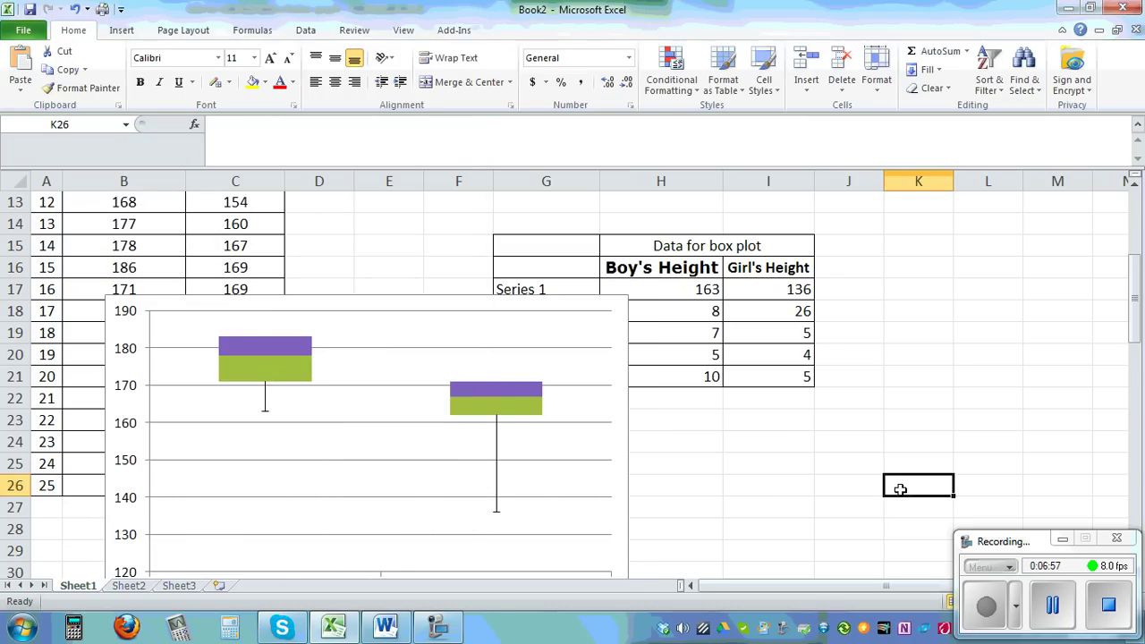
# Step: Compare the lower whiskers with the summary data and delete the chart's major horizontal gridlines
pyautogui.scroll(-2, 899, 487)
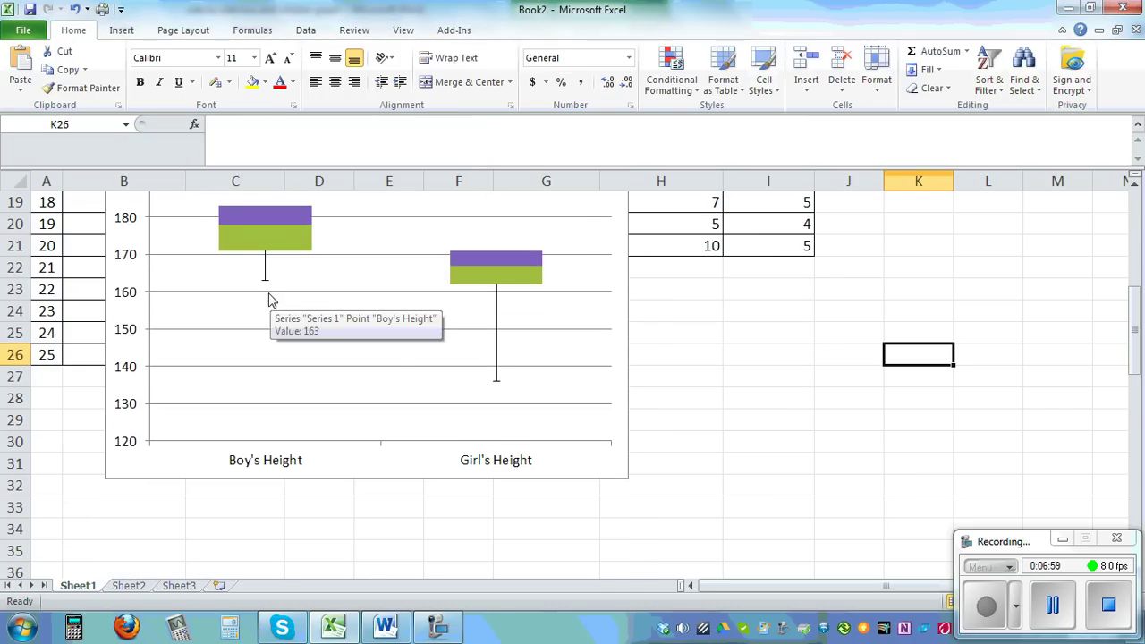
pyautogui.scroll(3, 434, 367)
pyautogui.scroll(1, 586, 326)
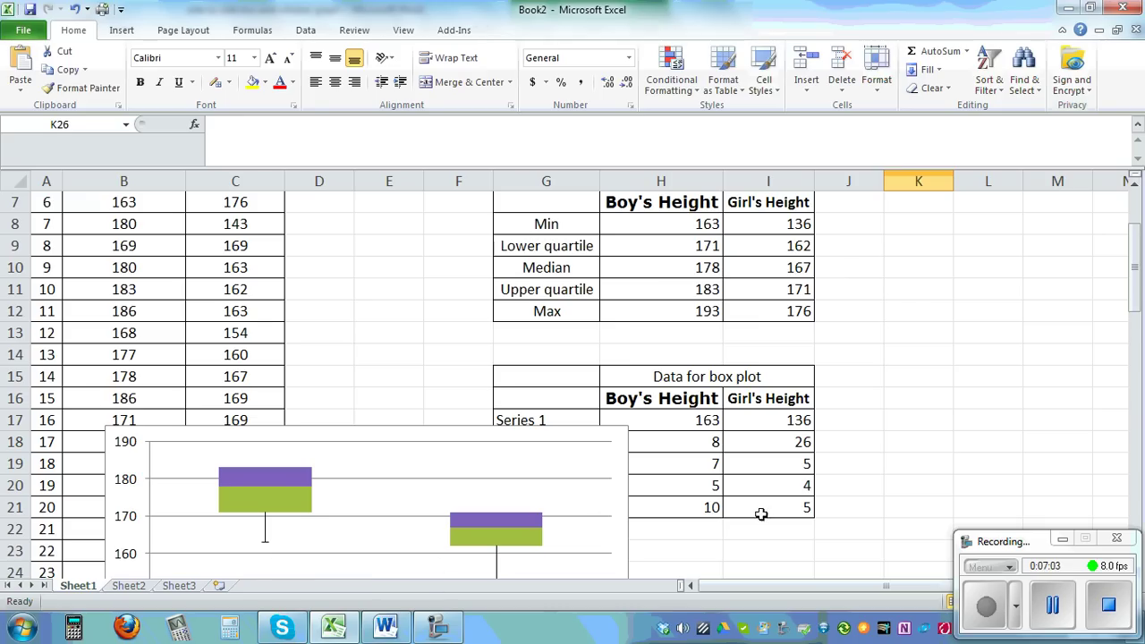
pyautogui.scroll(-1, 773, 524)
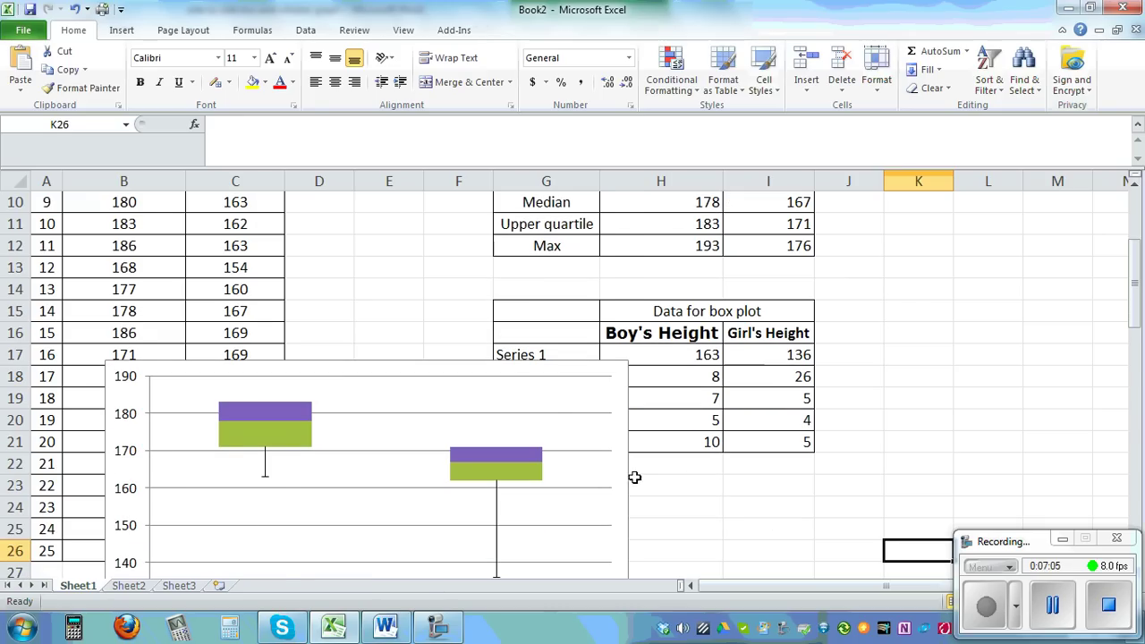
pyautogui.scroll(-3, 634, 478)
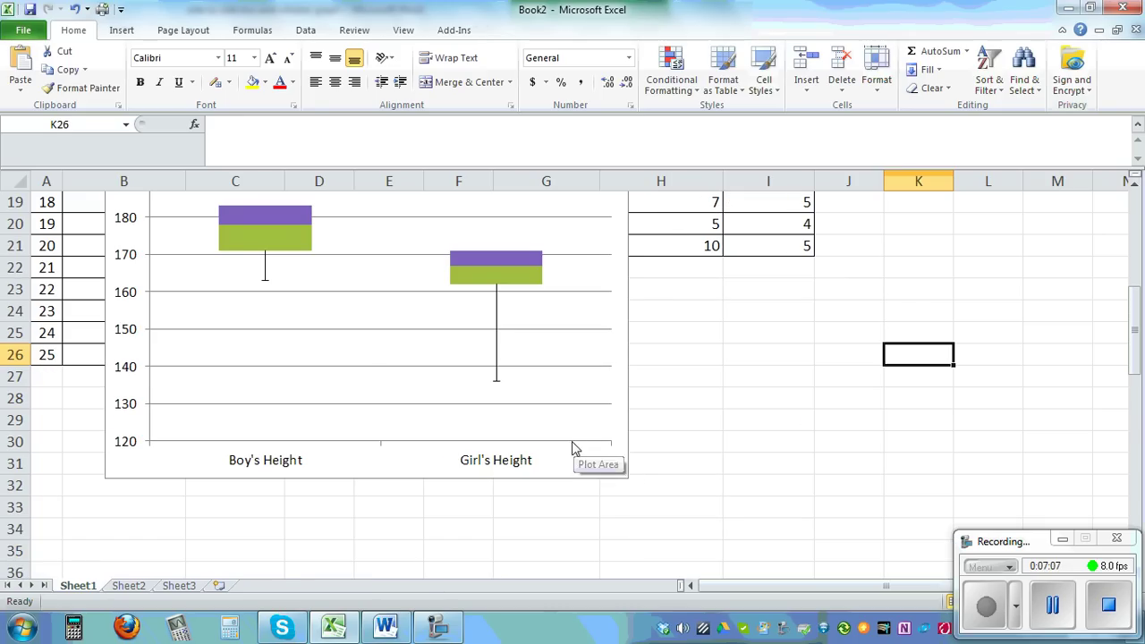
pyautogui.click(572, 442)
pyautogui.click(582, 369)
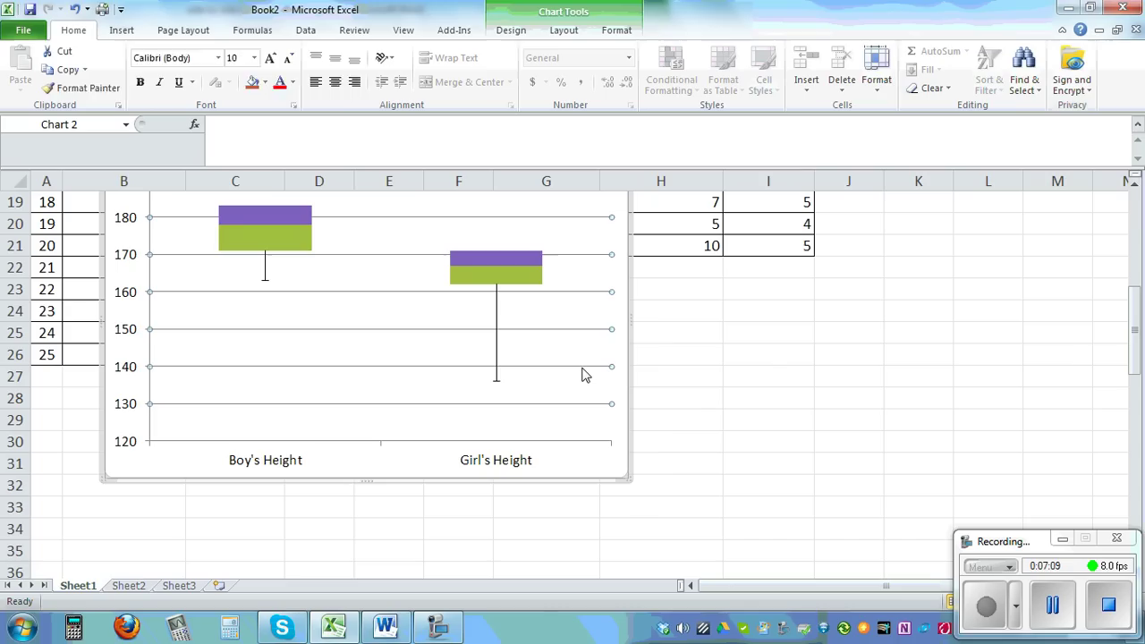
pyautogui.press('Delete')
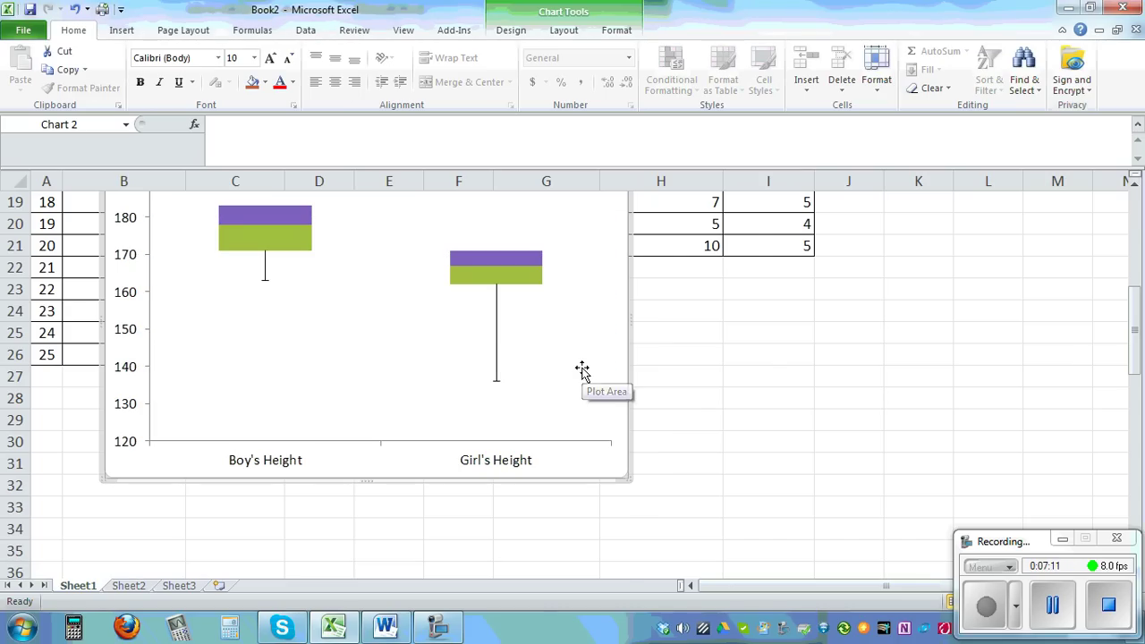
# Step: Add vertical error bars in the Plus direction to the purple Series 4 columns of the chart
pyautogui.scroll(2, 582, 370)
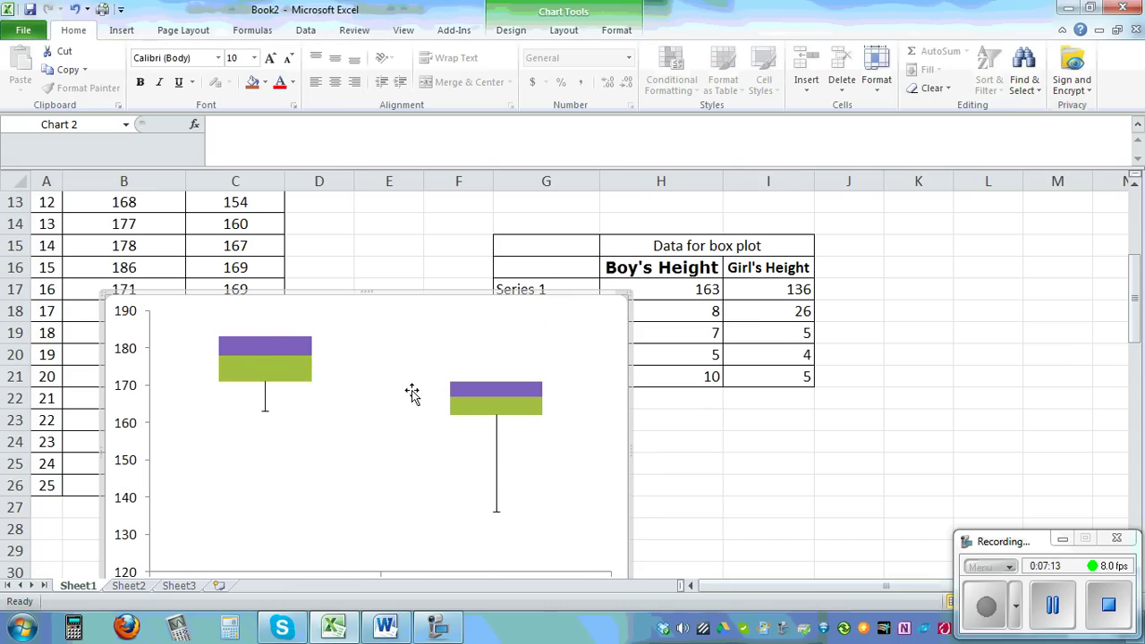
pyautogui.click(255, 349)
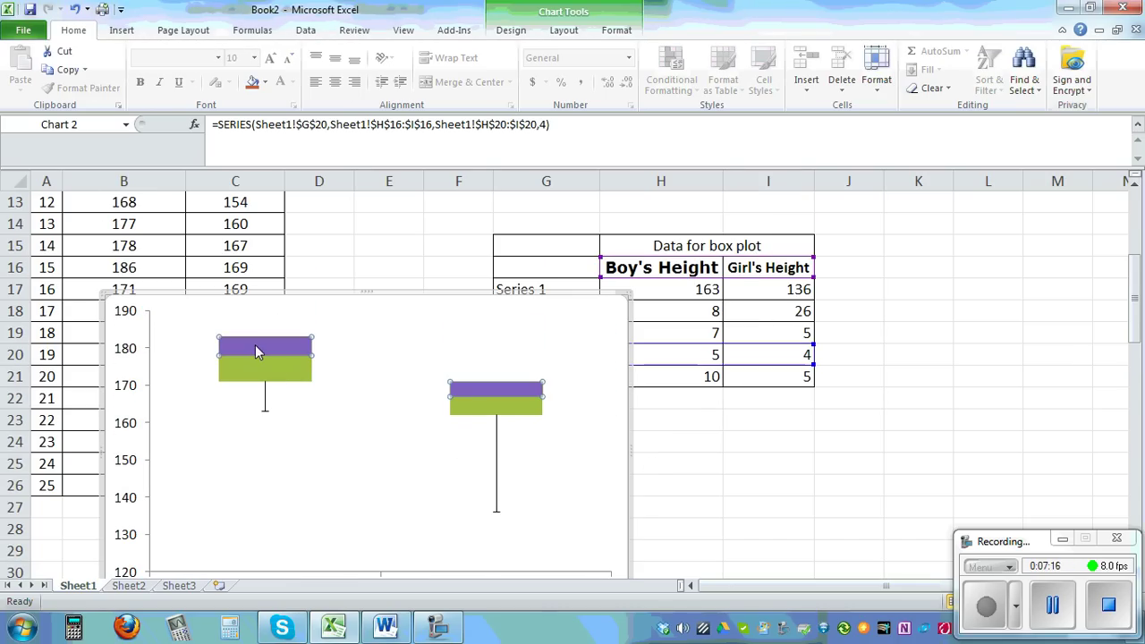
pyautogui.scroll(1, 514, 452)
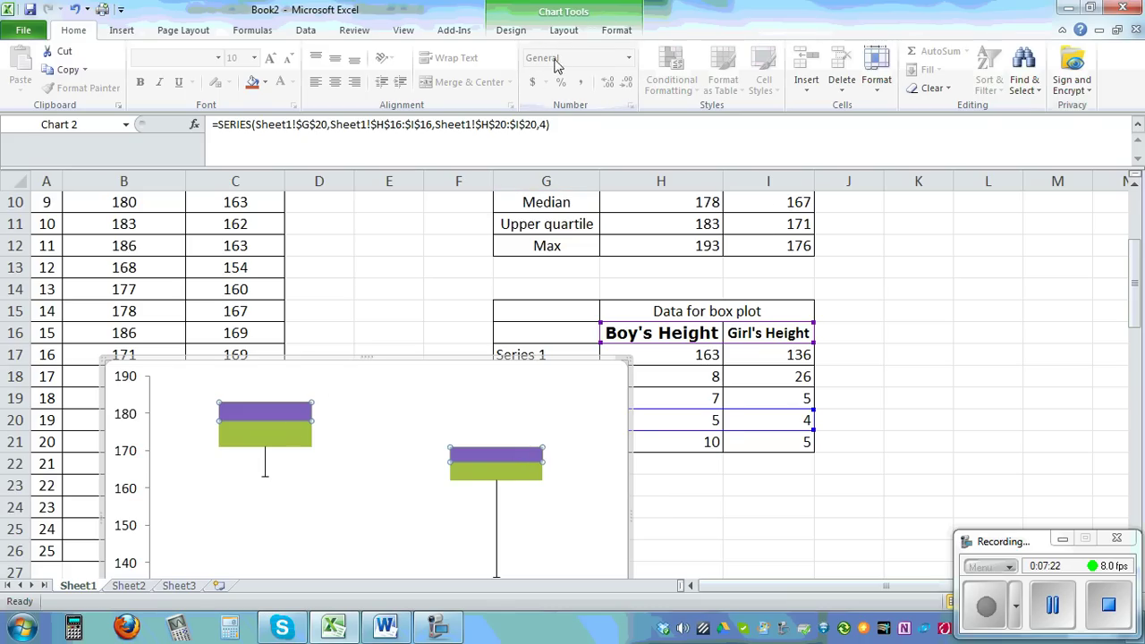
pyautogui.click(565, 30)
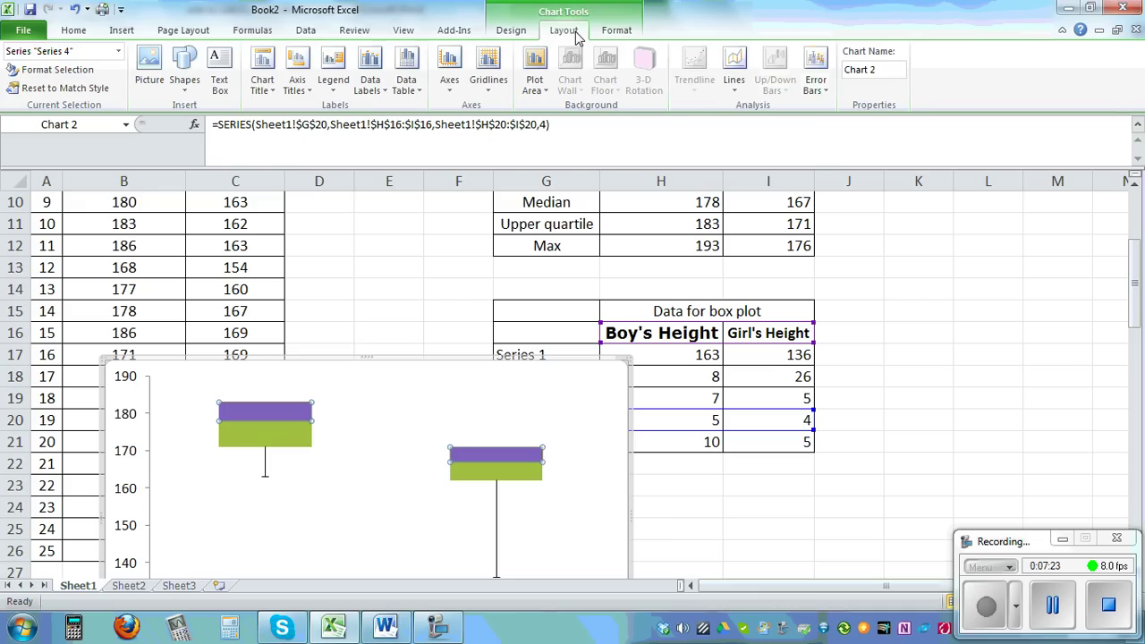
pyautogui.click(824, 93)
pyautogui.click(706, 262)
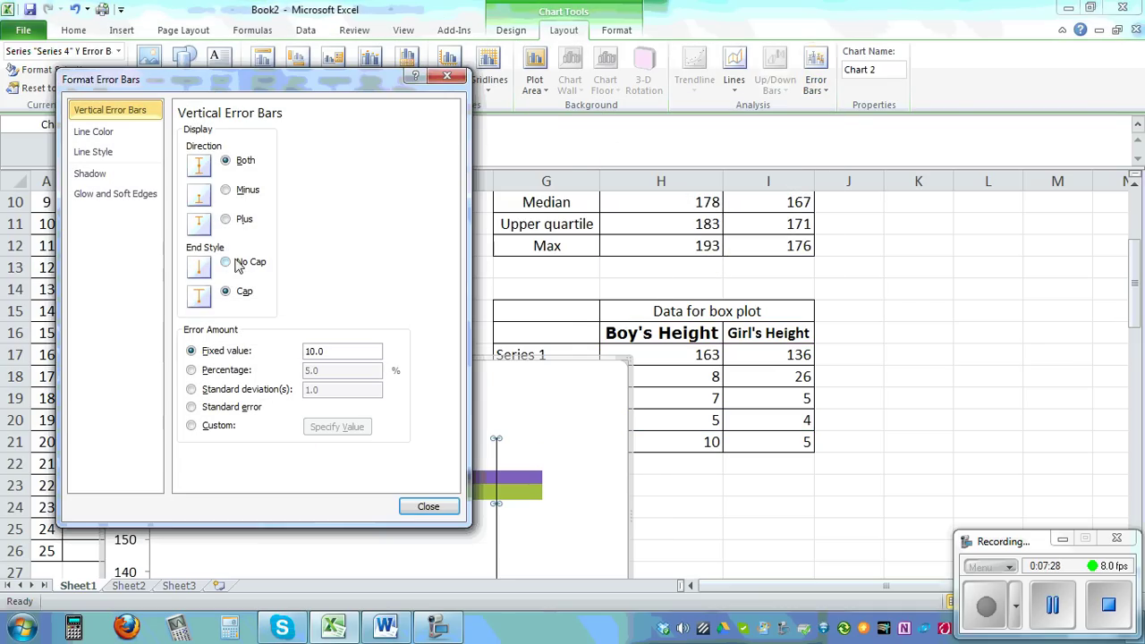
pyautogui.click(236, 223)
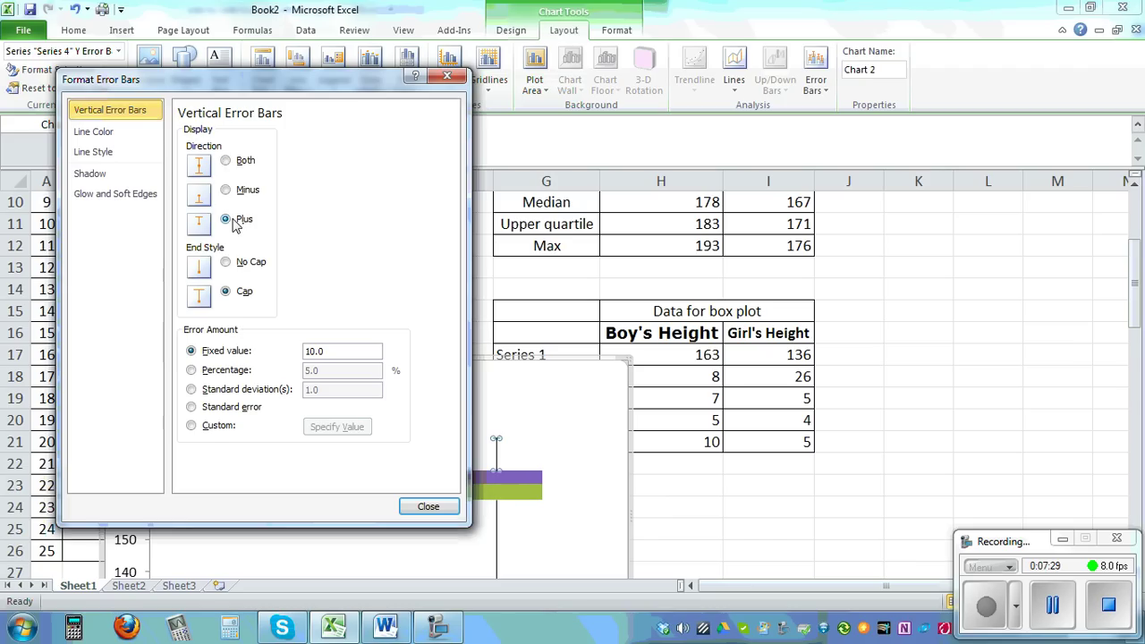
# Step: Set the Series 4 error amount to custom, with the positive error values taken from cells H21:I21
pyautogui.click(192, 426)
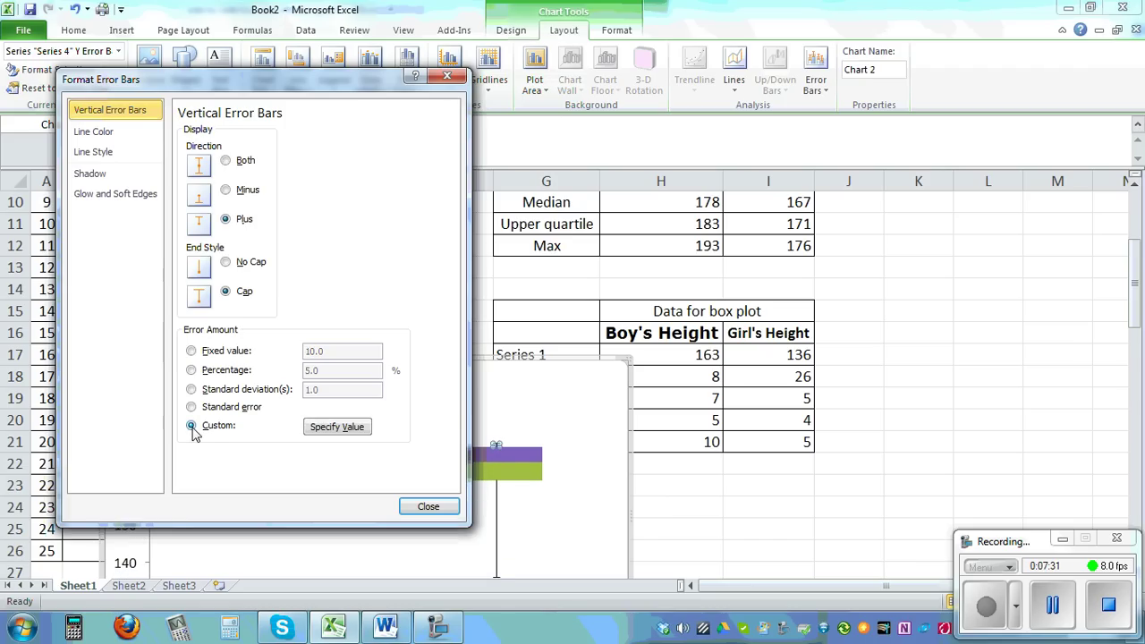
pyautogui.click(338, 428)
pyautogui.moveTo(669, 441); pyautogui.dragTo(758, 435)
pyautogui.click(703, 205)
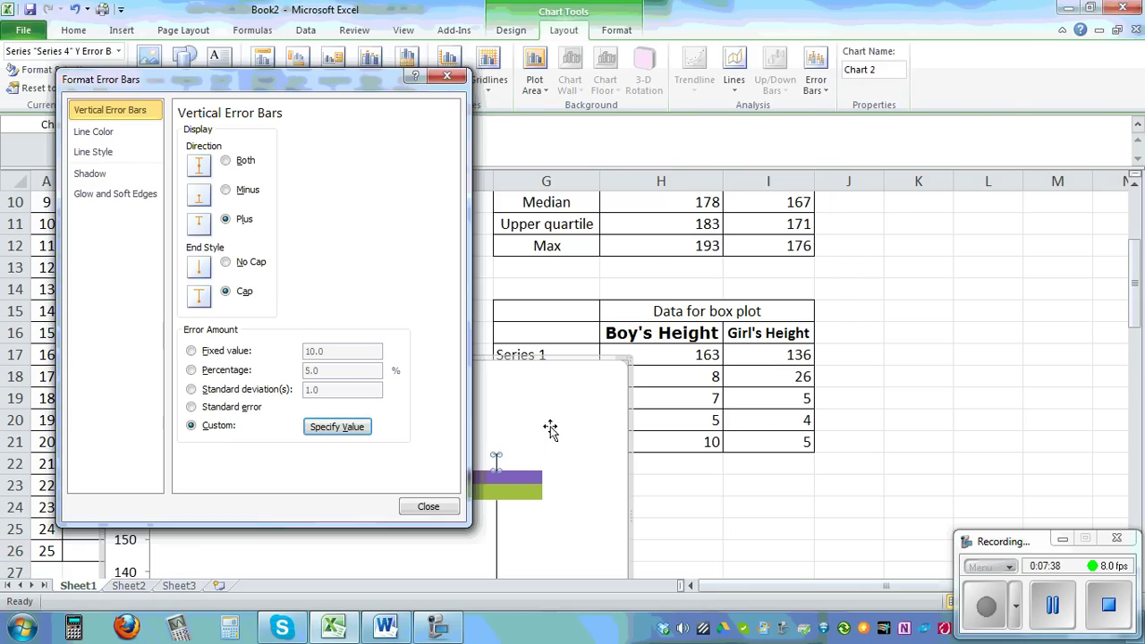
pyautogui.click(418, 506)
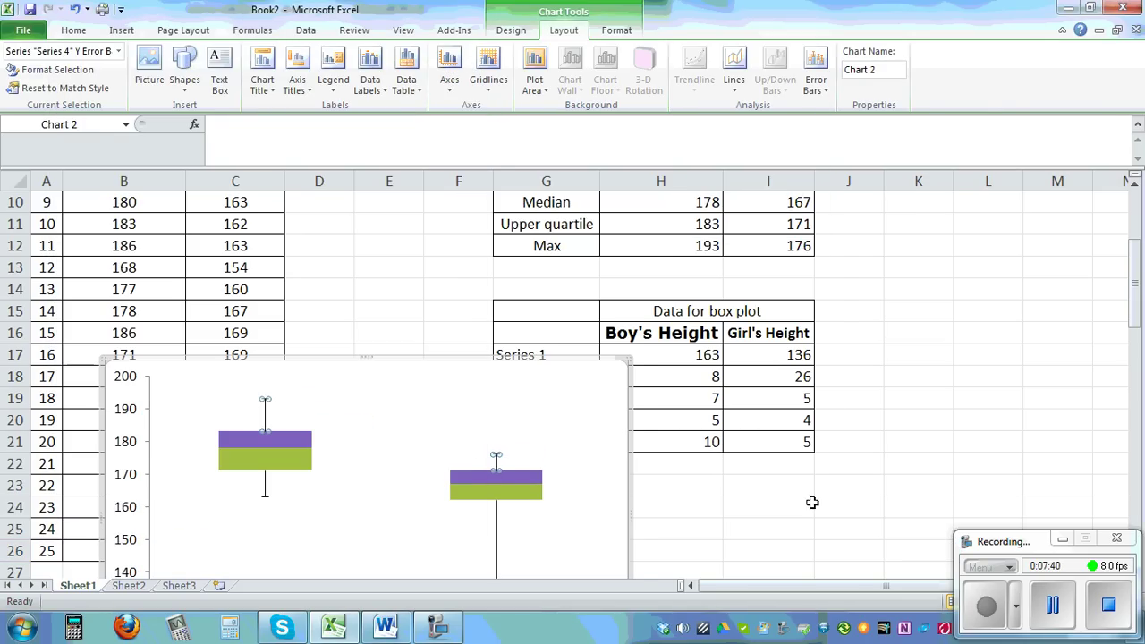
pyautogui.click(812, 502)
# Step: Nudge the plot area slightly up inside the chart and move the chart over rows 11 to 25, starting at column B
pyautogui.scroll(-1, 819, 501)
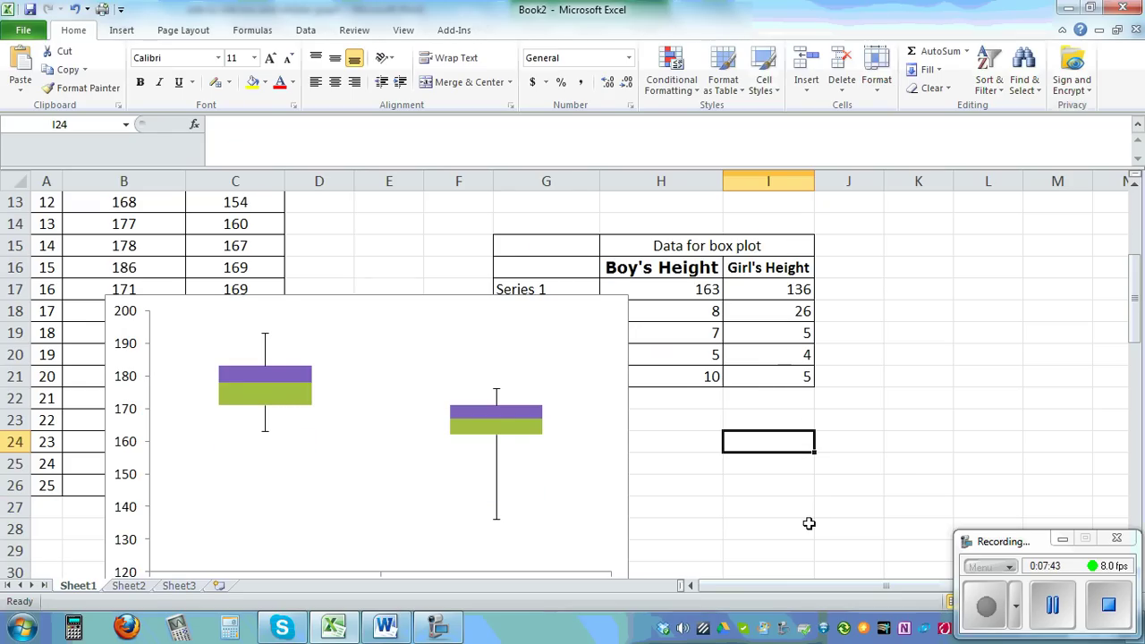
pyautogui.scroll(2, 913, 465)
pyautogui.scroll(-1, 913, 465)
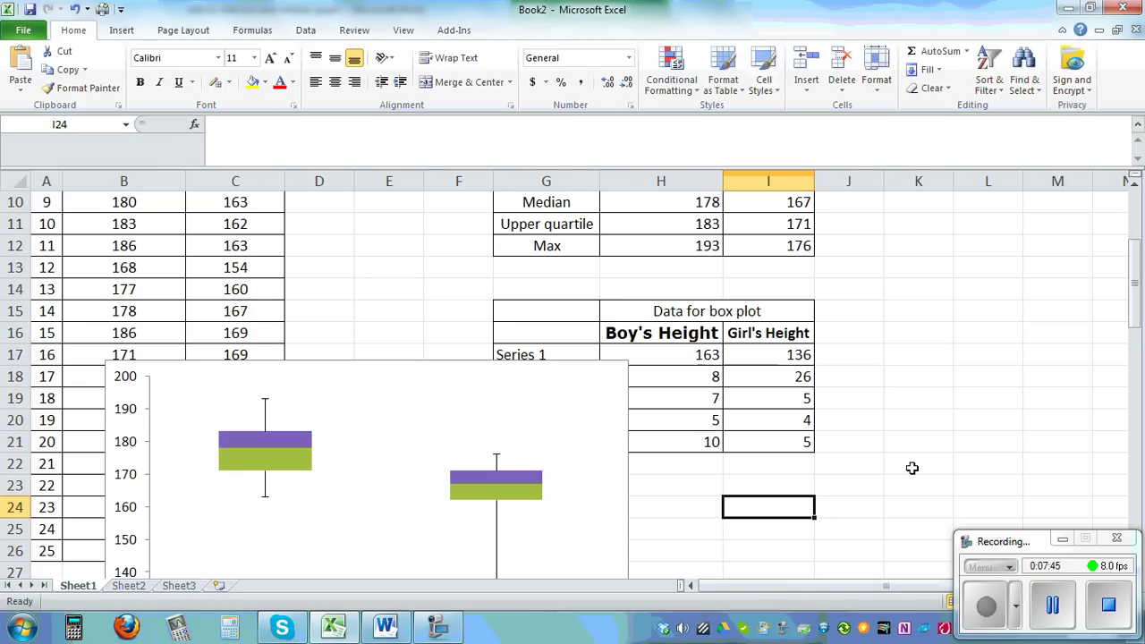
pyautogui.moveTo(214, 388)
pyautogui.mouseDown()
pyautogui.moveTo(205, 330)
pyautogui.moveTo(235, 381)
pyautogui.mouseUp()
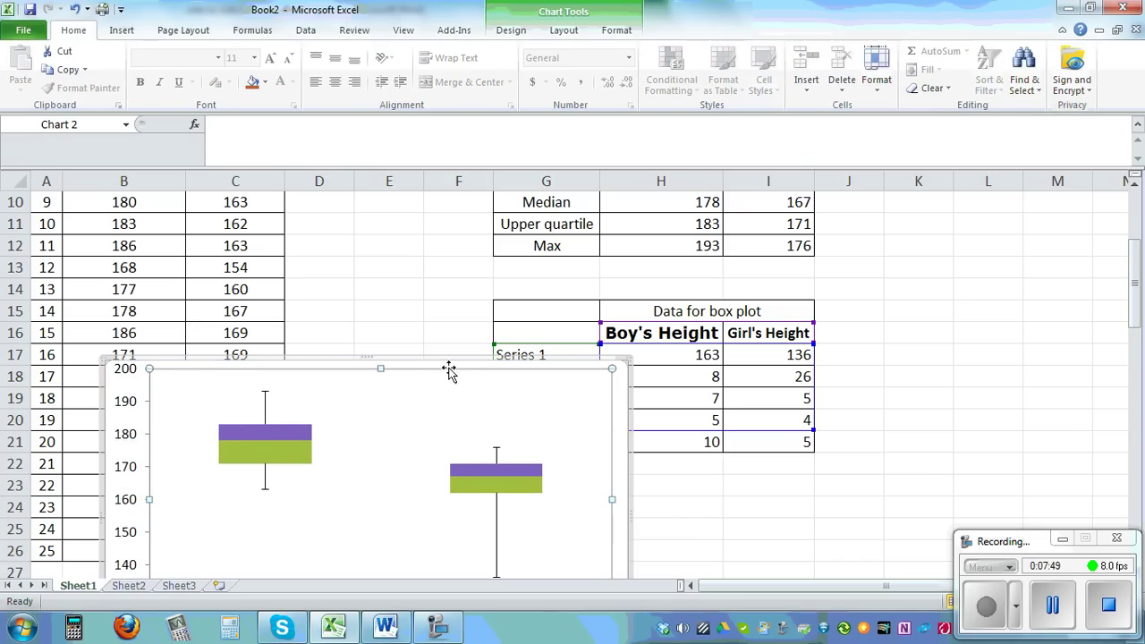
pyautogui.moveTo(447, 367); pyautogui.dragTo(404, 219)
# Step: Compare the boxes and whiskers with the Summary Statistics table and widen the chart so it reaches into column I
pyautogui.scroll(2, 951, 354)
pyautogui.scroll(-1, 933, 398)
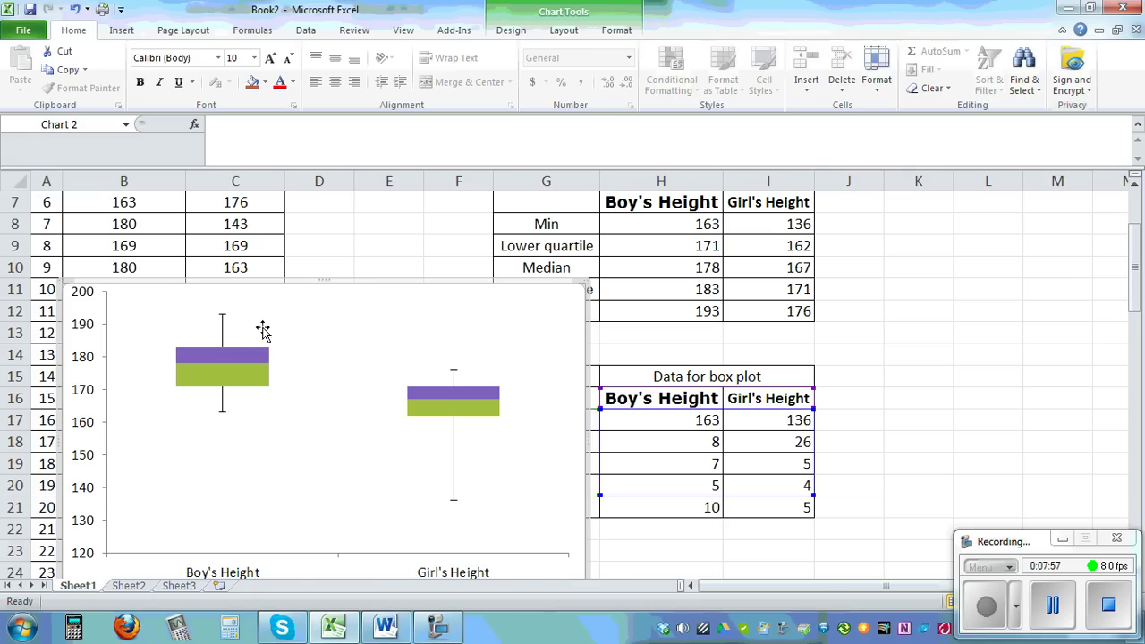
pyautogui.scroll(-2, 557, 391)
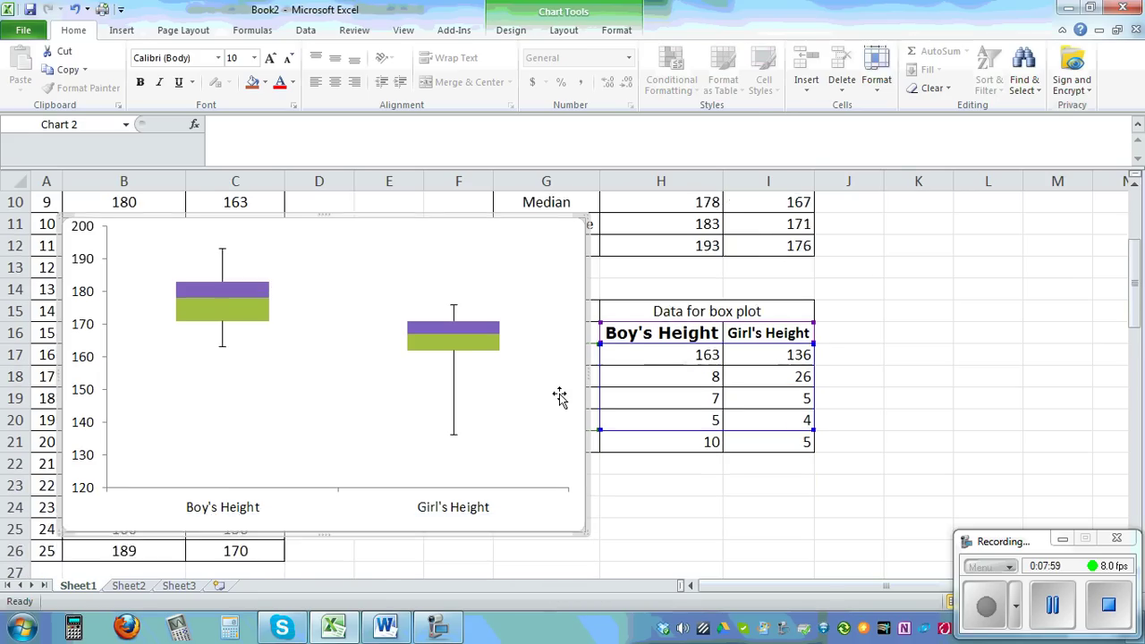
pyautogui.scroll(1, 492, 366)
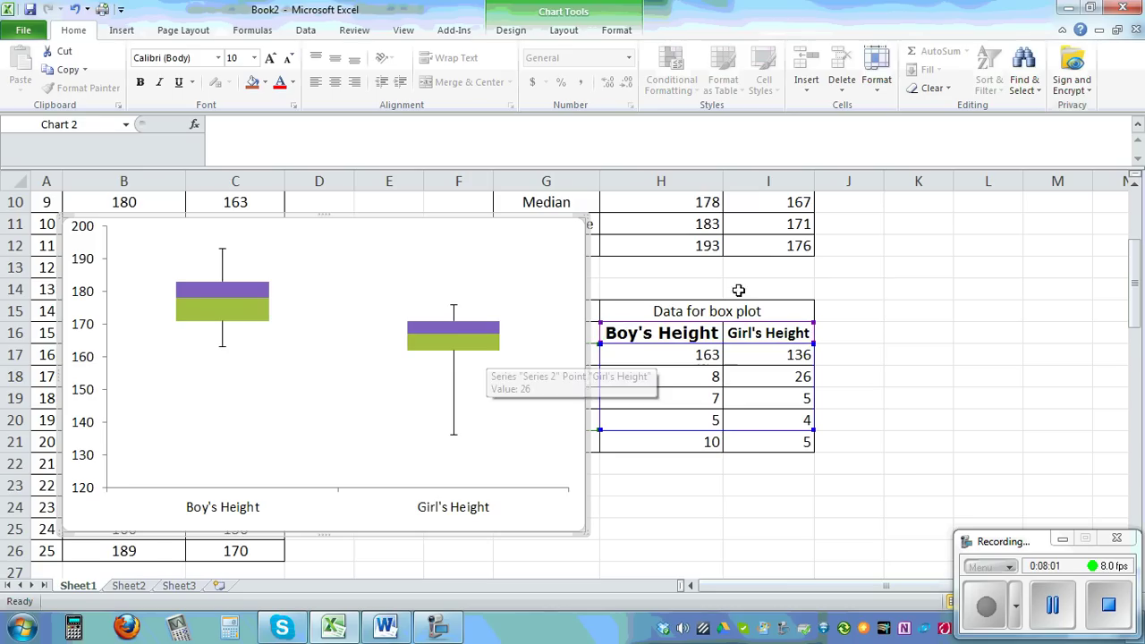
pyautogui.scroll(2, 818, 264)
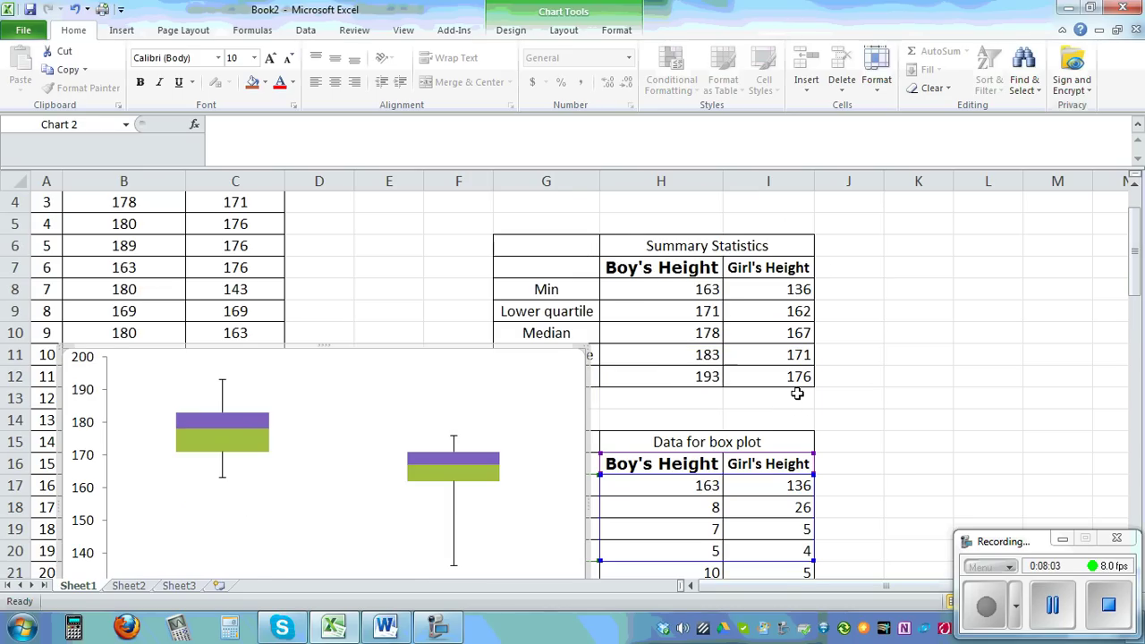
pyautogui.scroll(-1, 465, 425)
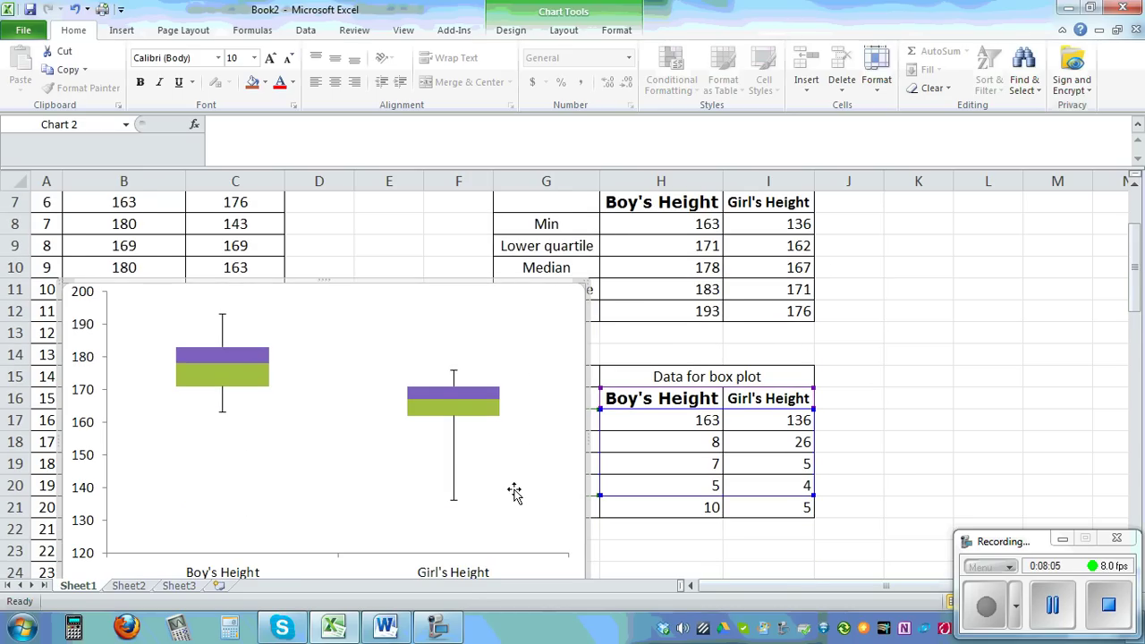
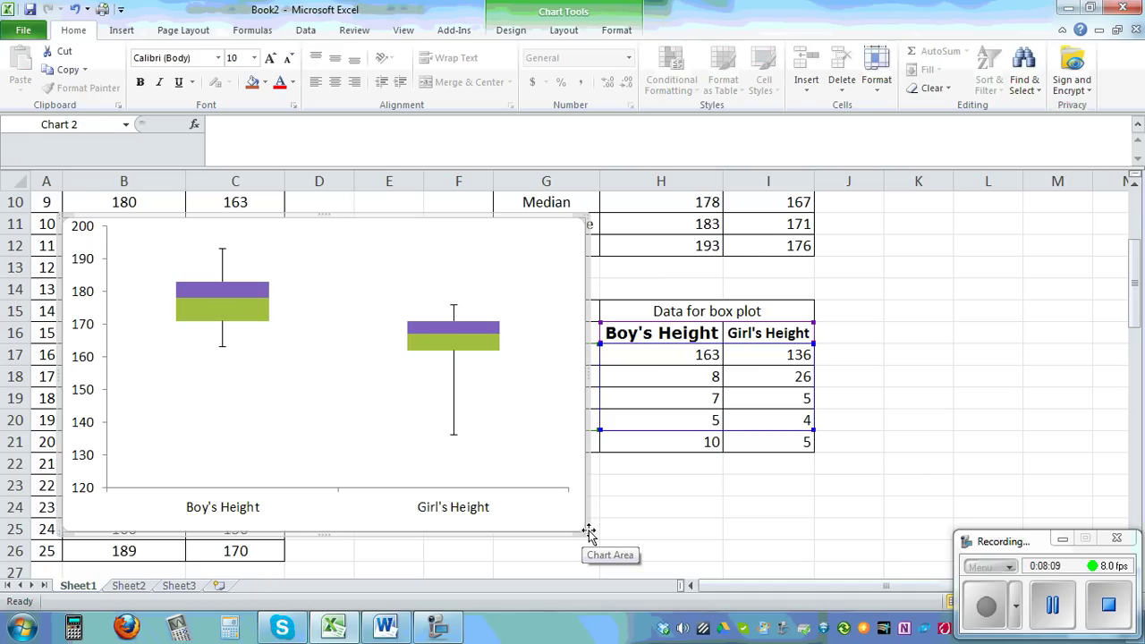
pyautogui.moveTo(584, 531); pyautogui.dragTo(790, 539)
# Step: Add the chart title "Box and whisker plot of boys and girls height in cm"
pyautogui.scroll(3, 812, 534)
pyautogui.scroll(-2, 608, 498)
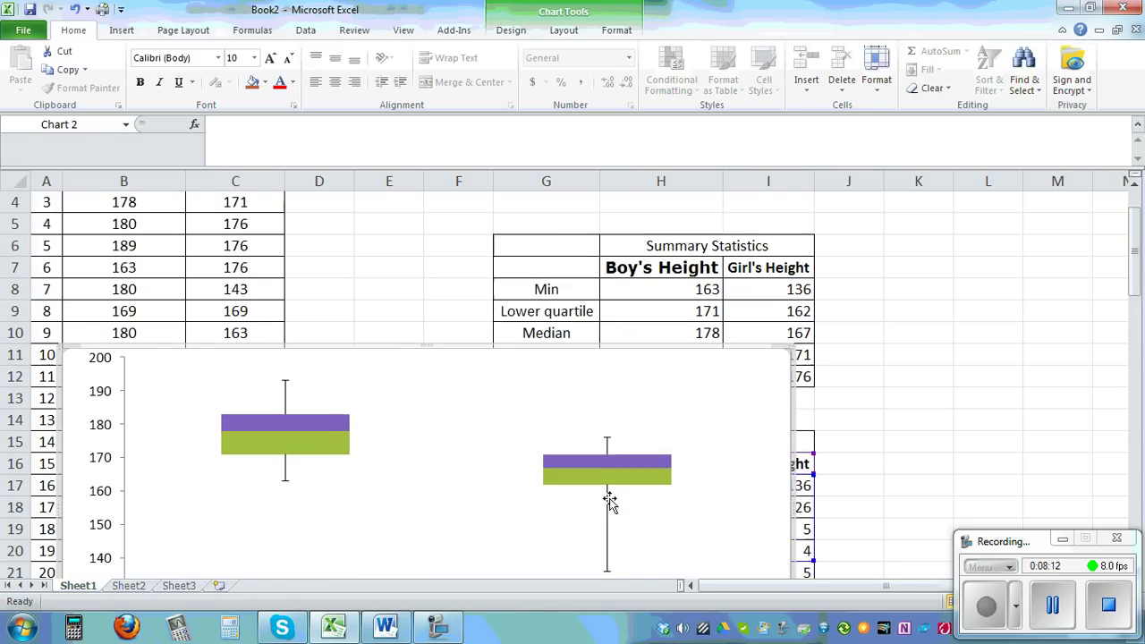
pyautogui.click(564, 30)
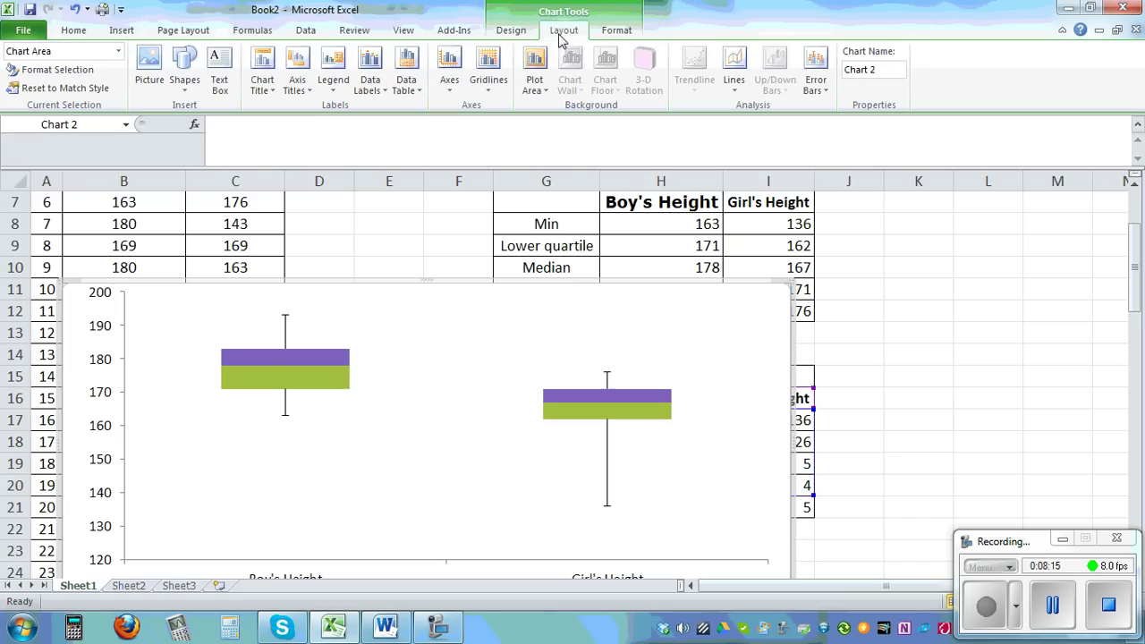
pyautogui.click(262, 82)
pyautogui.click(240, 205)
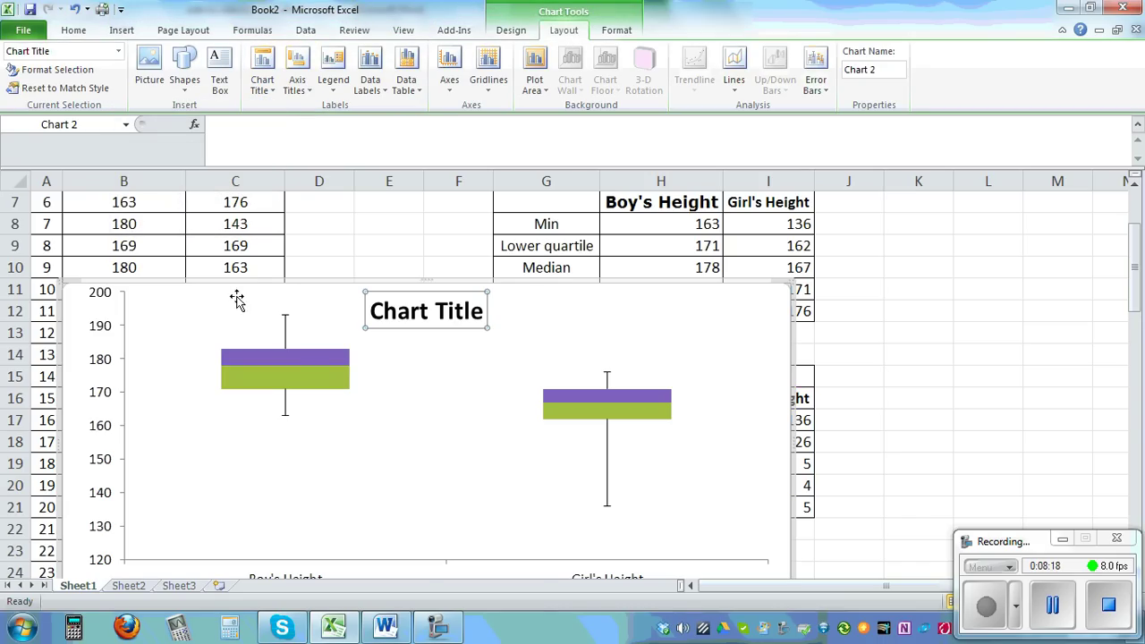
pyautogui.write('B')
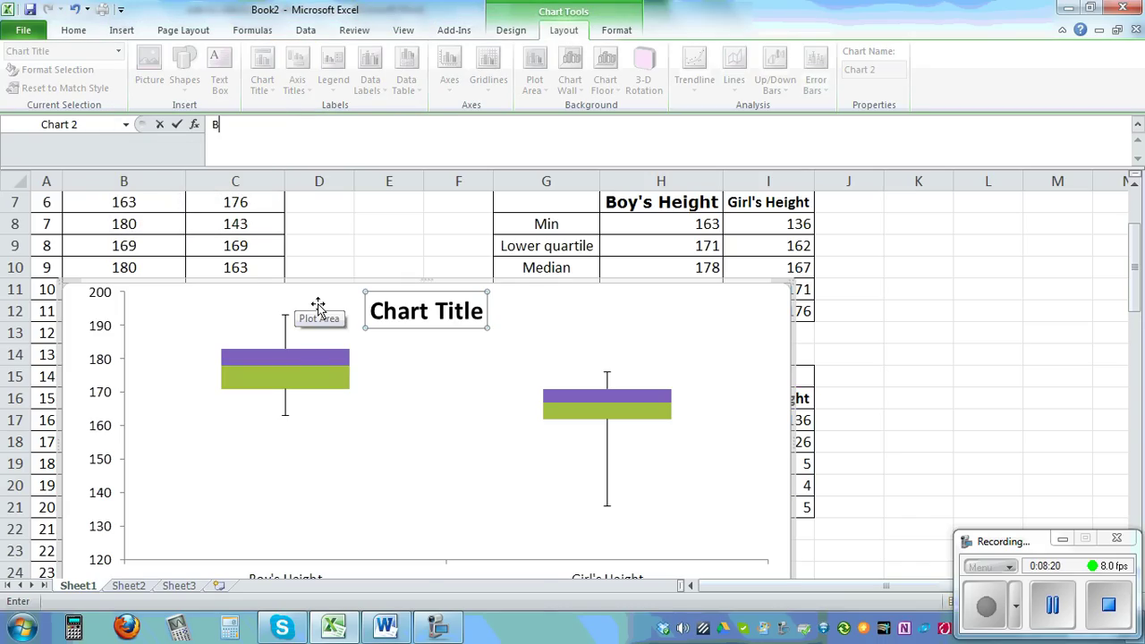
pyautogui.write('ox and whisker plot of boy')
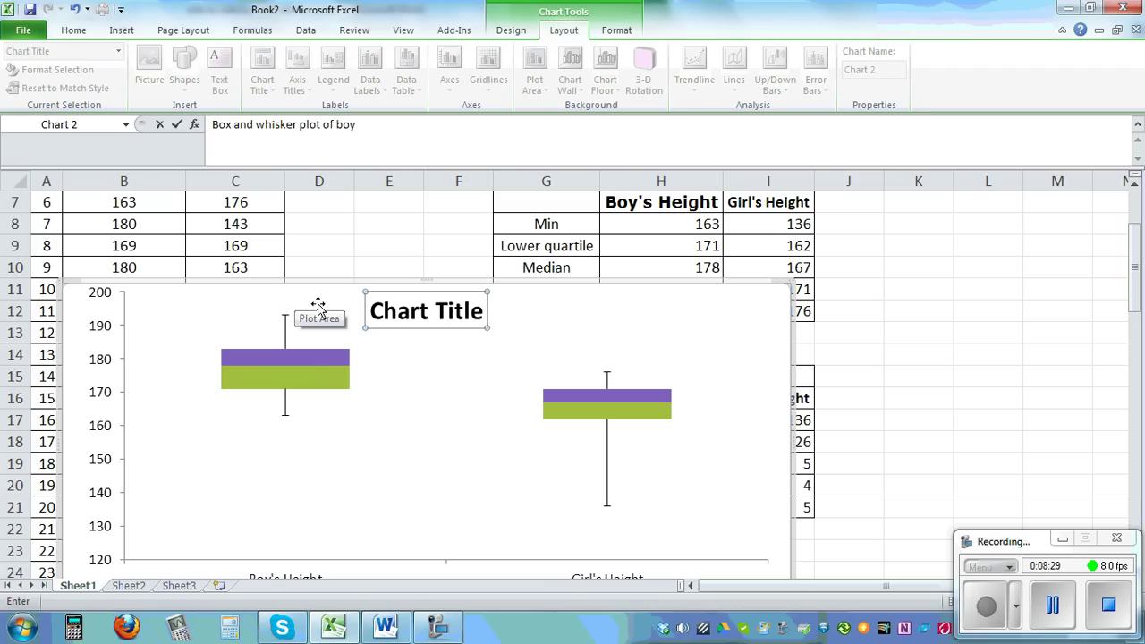
pyautogui.write('s and girls height in cm')
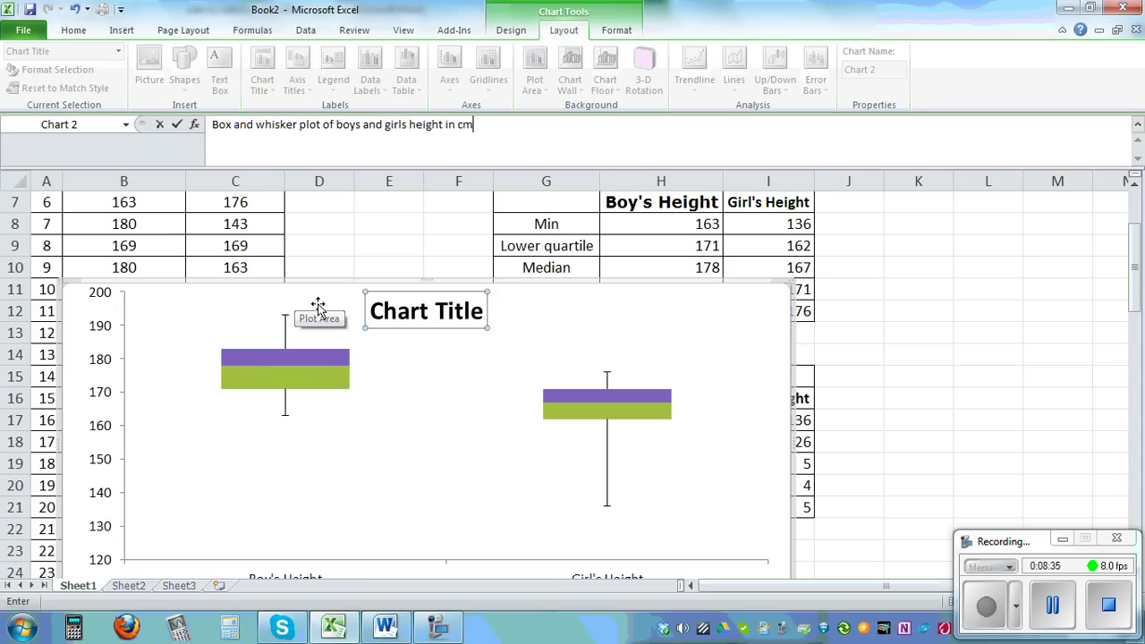
pyautogui.press('Return')
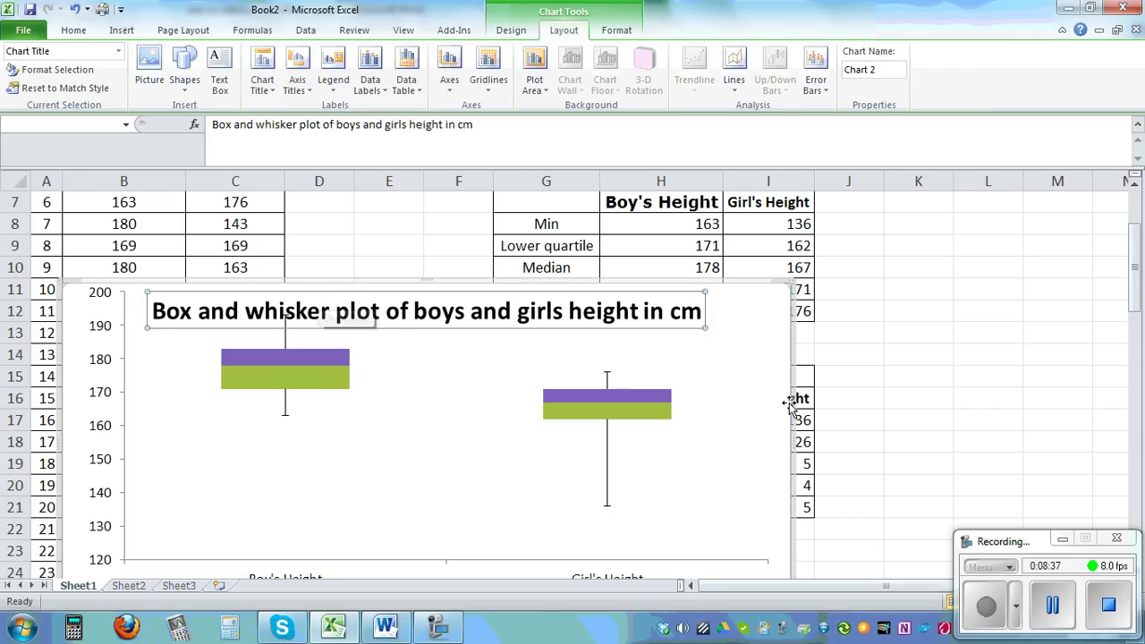
pyautogui.click(910, 399)
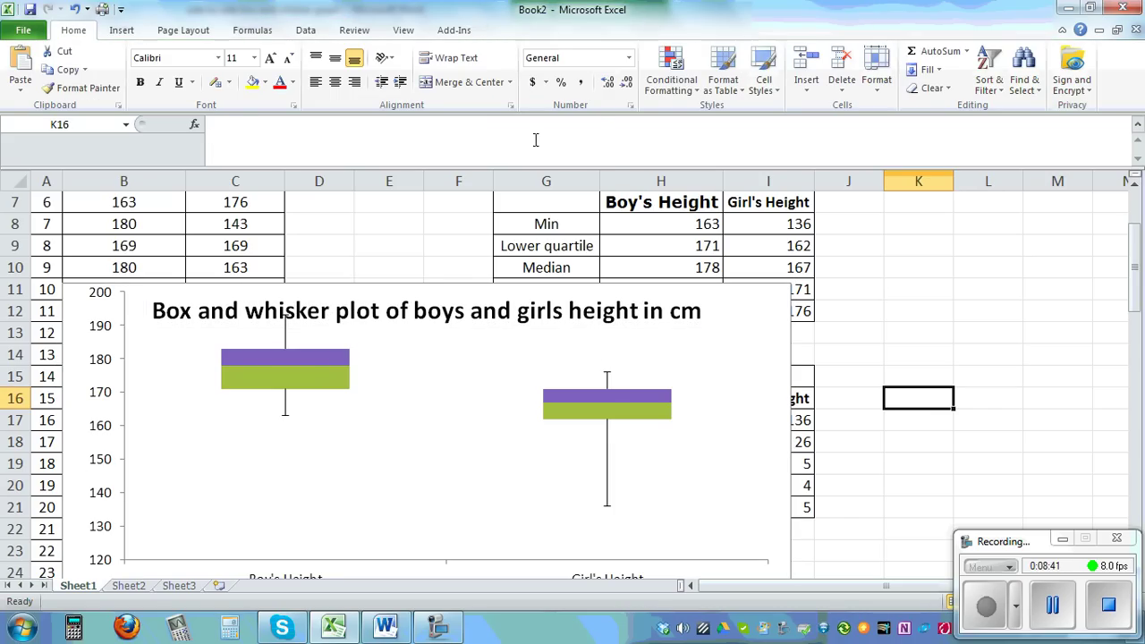
# Step: Try a horizontal title for the chart's primary vertical axis and delete it
pyautogui.click(768, 332)
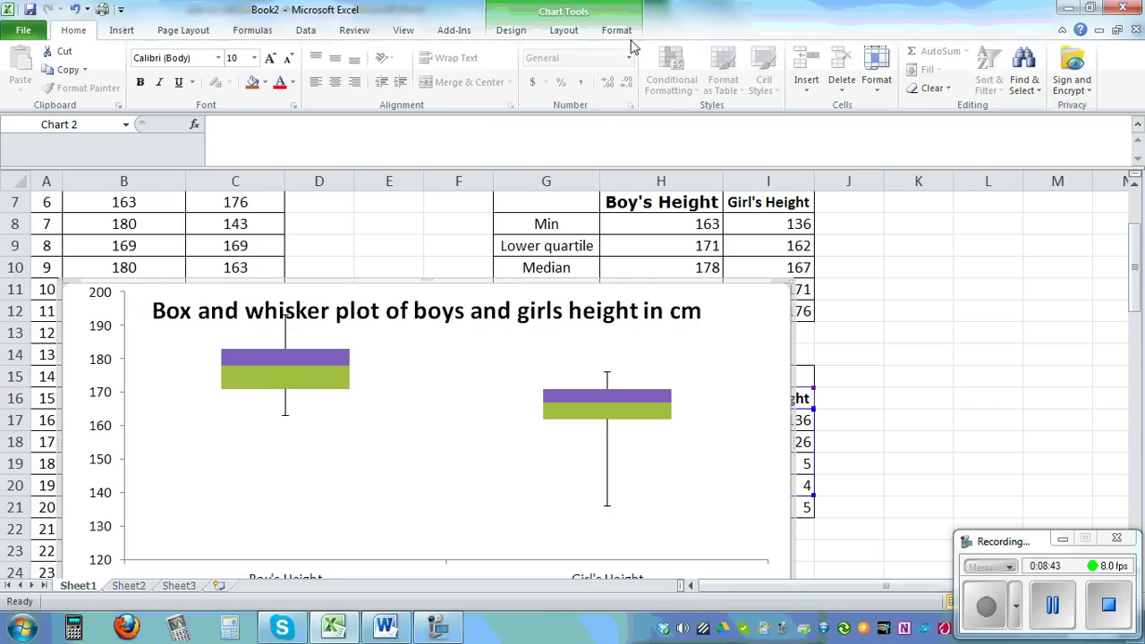
pyautogui.click(564, 31)
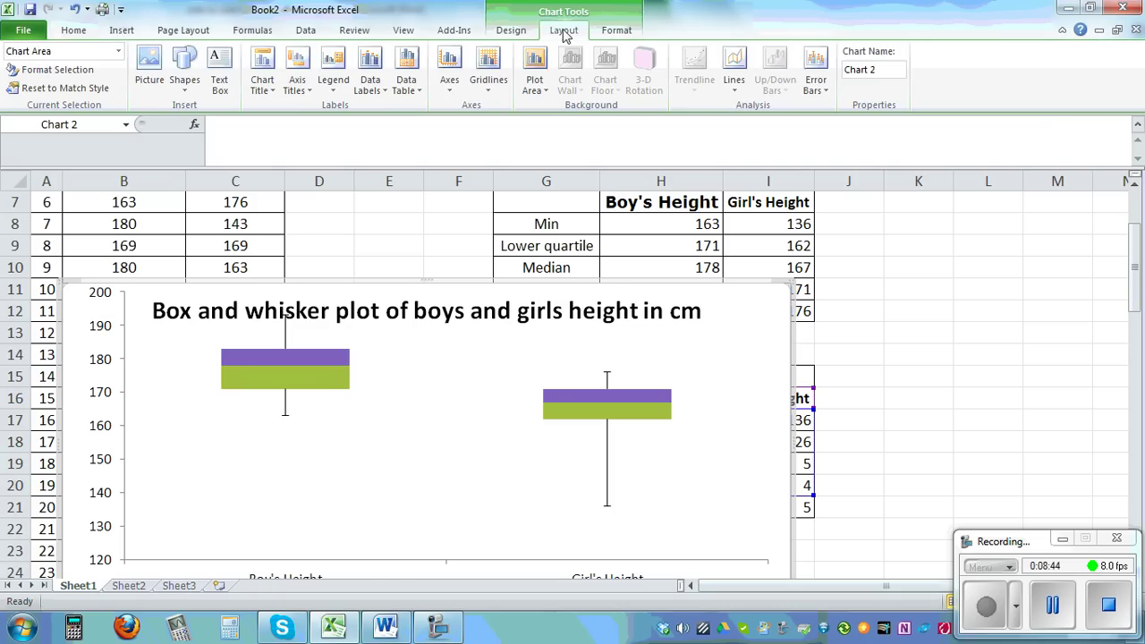
pyautogui.click(296, 94)
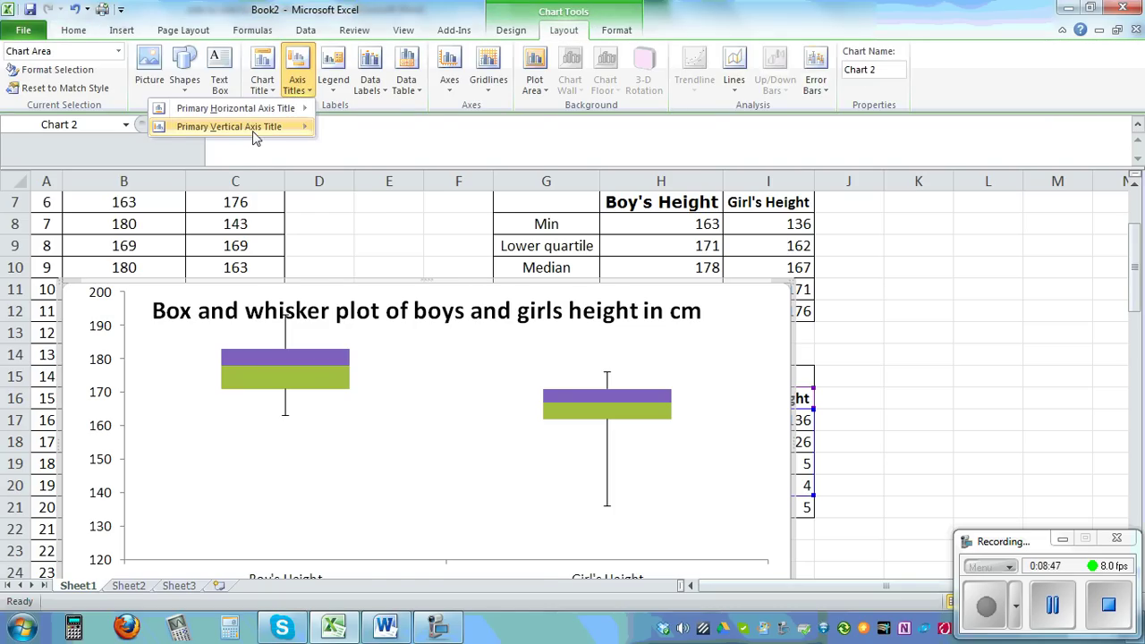
pyautogui.moveTo(253, 136)
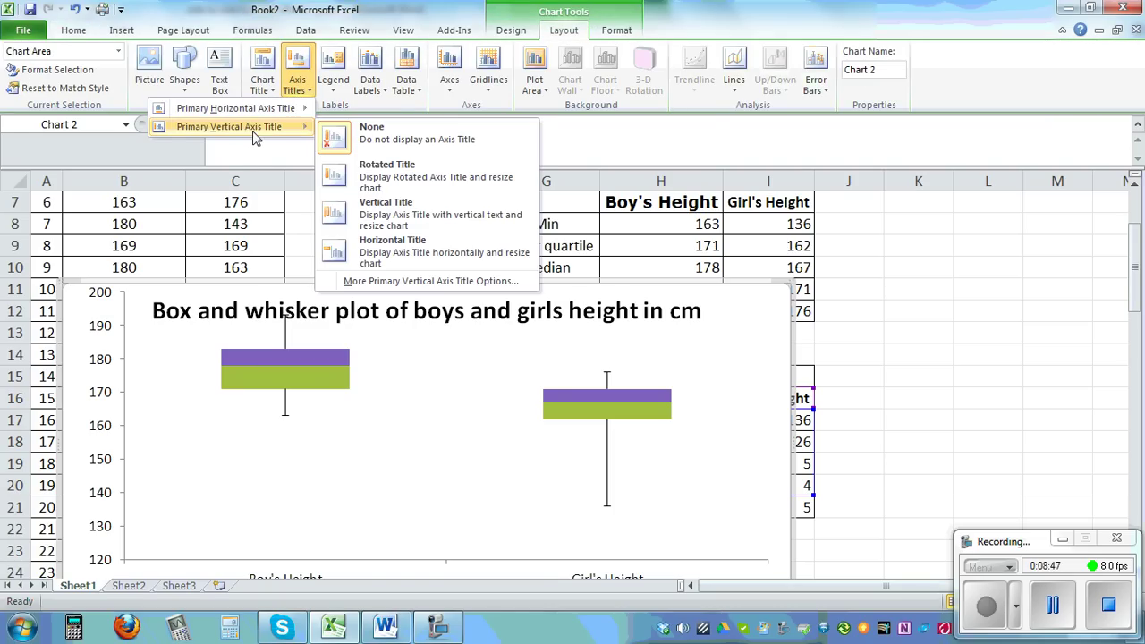
pyautogui.click(428, 245)
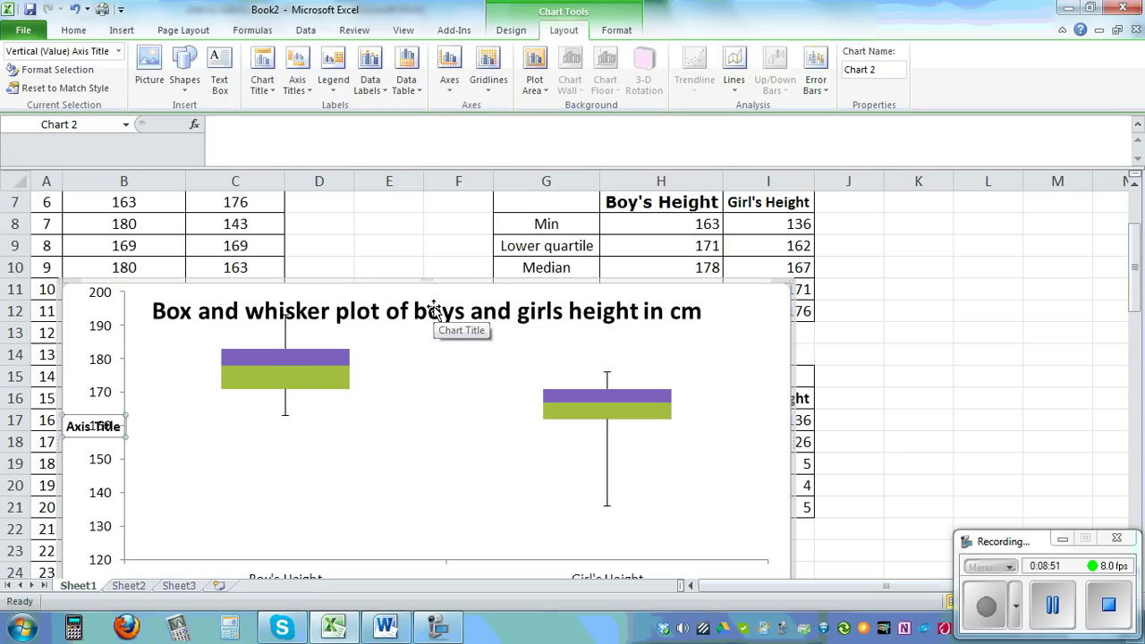
pyautogui.press('Delete')
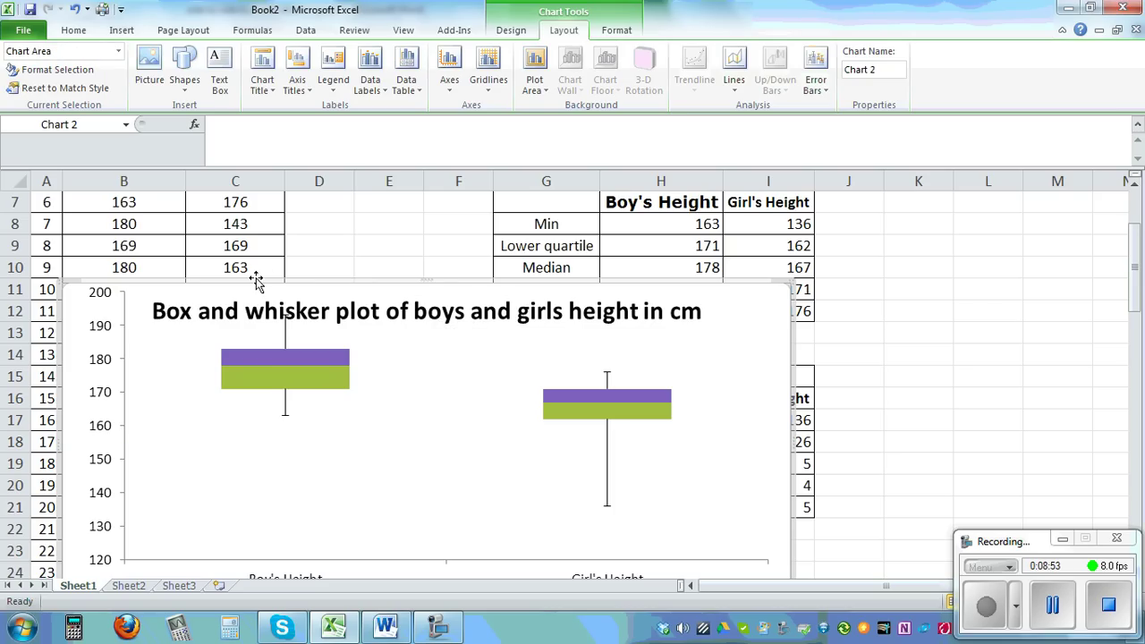
# Step: Add a rotated primary vertical axis title reading "Height in cm" to the box and whisker chart
pyautogui.click(297, 82)
pyautogui.moveTo(260, 126)
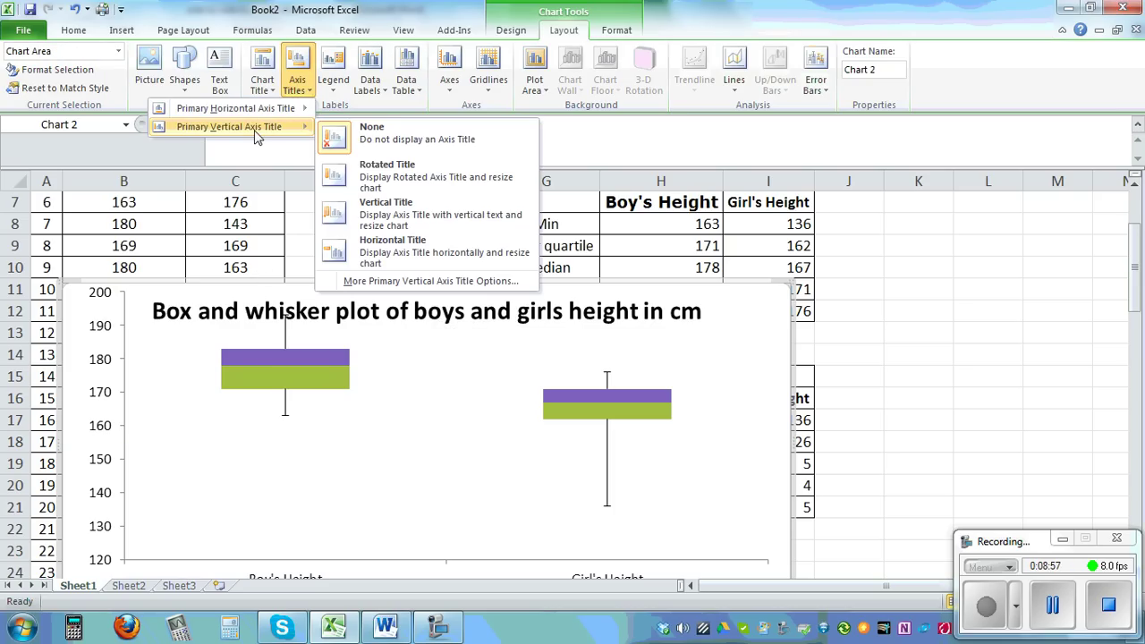
pyautogui.click(381, 184)
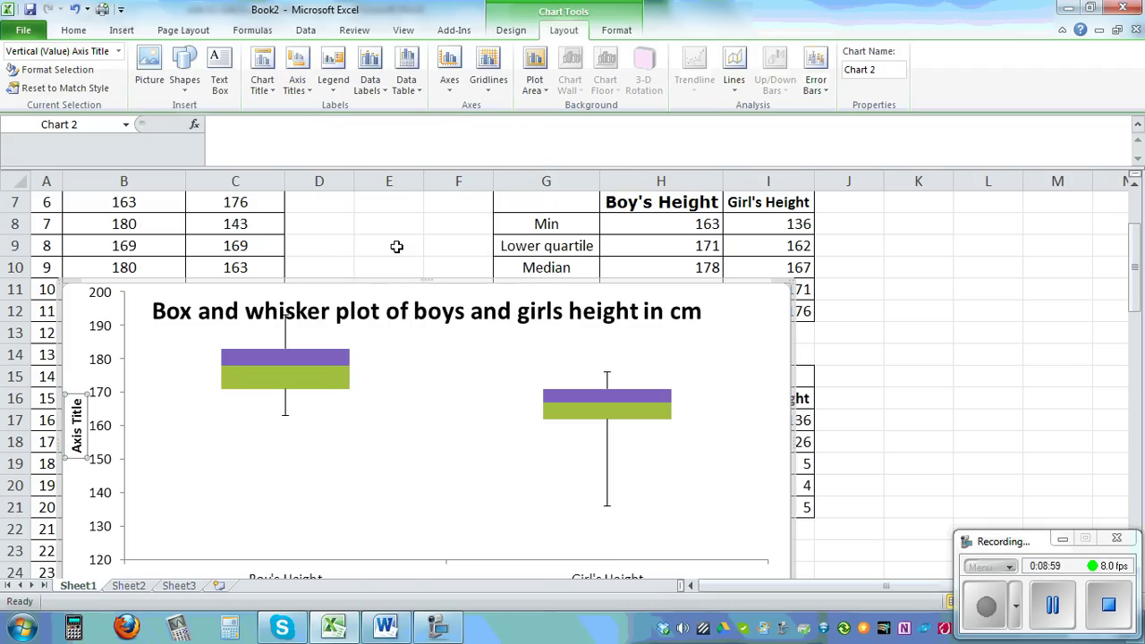
pyautogui.write('Height in cm')
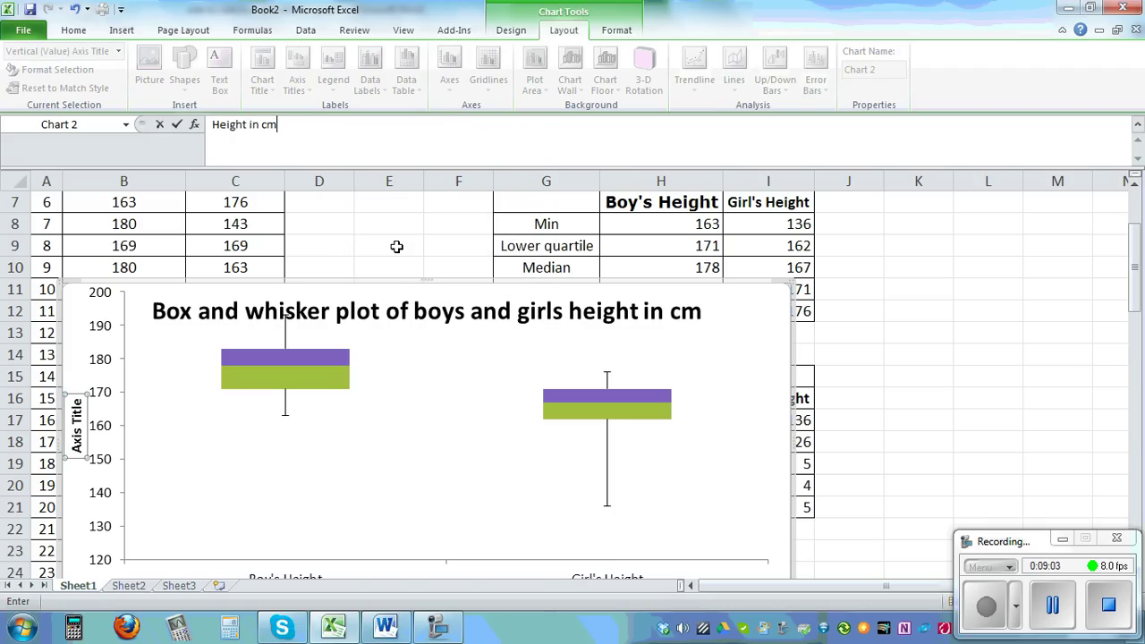
pyautogui.press('Return')
pyautogui.click(1051, 456)
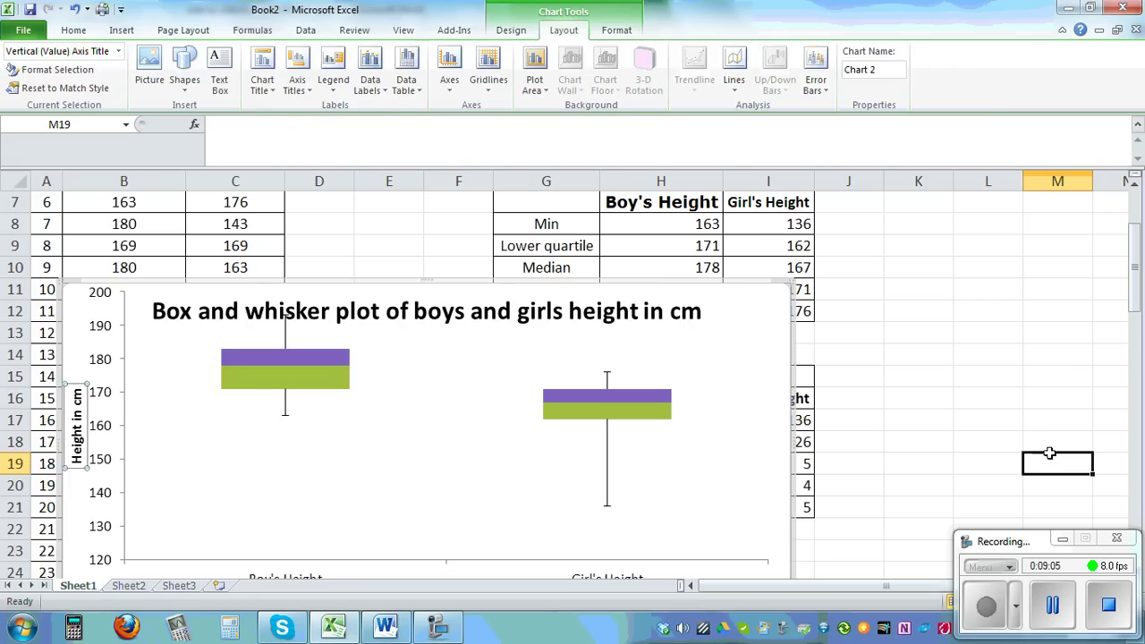
# Step: Widen the box and whisker chart so its right edge reaches the start of column L
pyautogui.scroll(-3, 1051, 446)
pyautogui.scroll(4, 1052, 447)
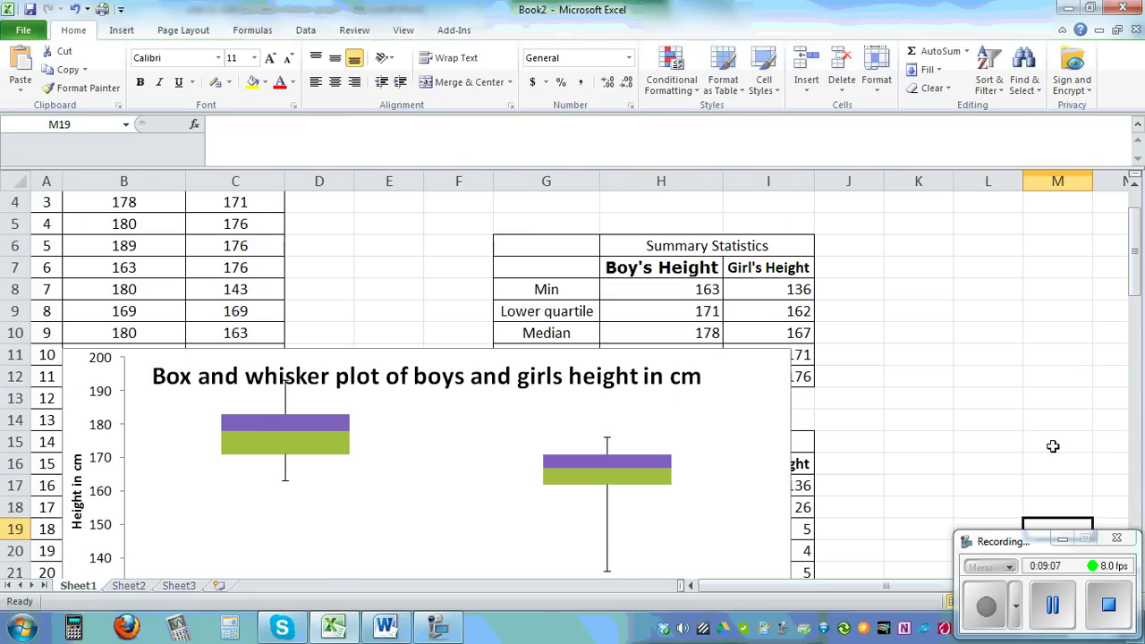
pyautogui.click(760, 383)
pyautogui.click(973, 355)
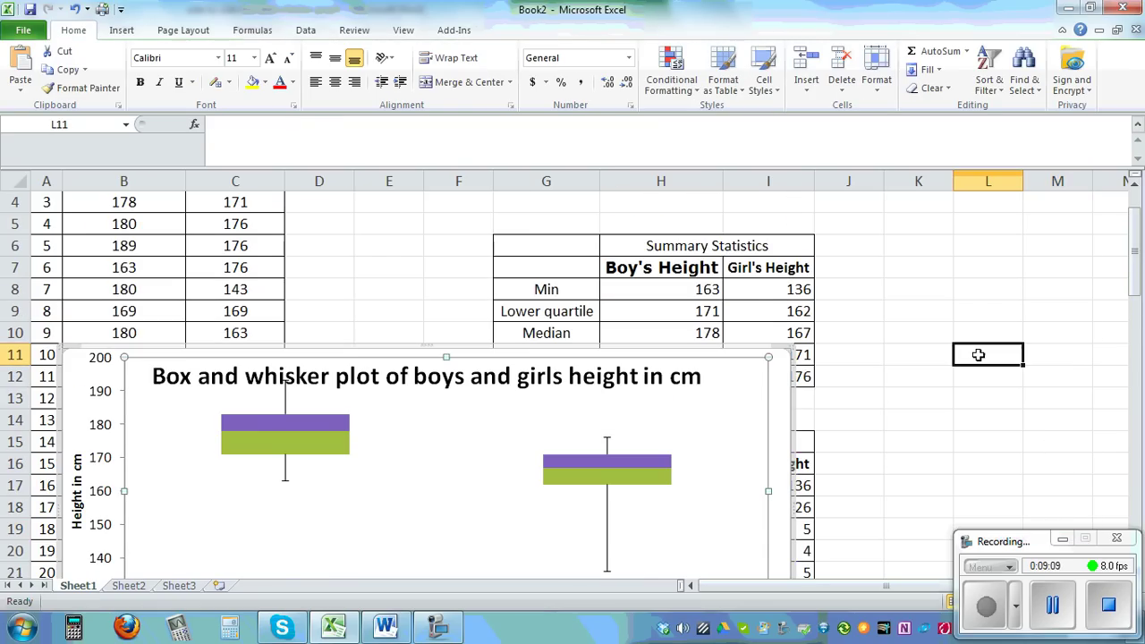
pyautogui.scroll(-2, 978, 355)
pyautogui.click(776, 532)
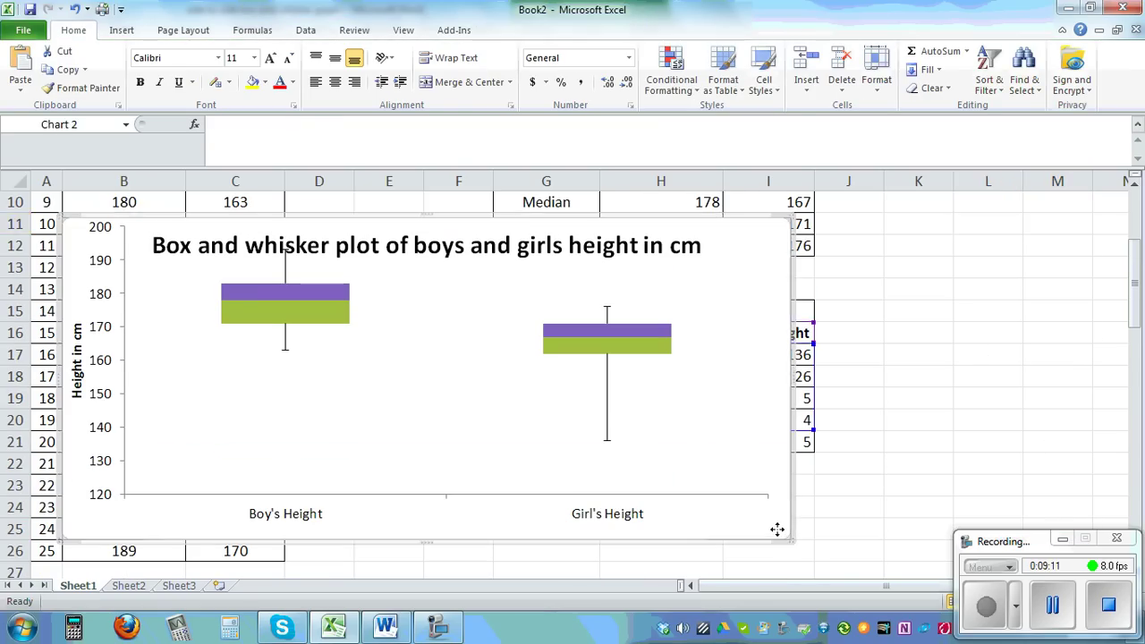
pyautogui.moveTo(790, 537); pyautogui.dragTo(962, 533)
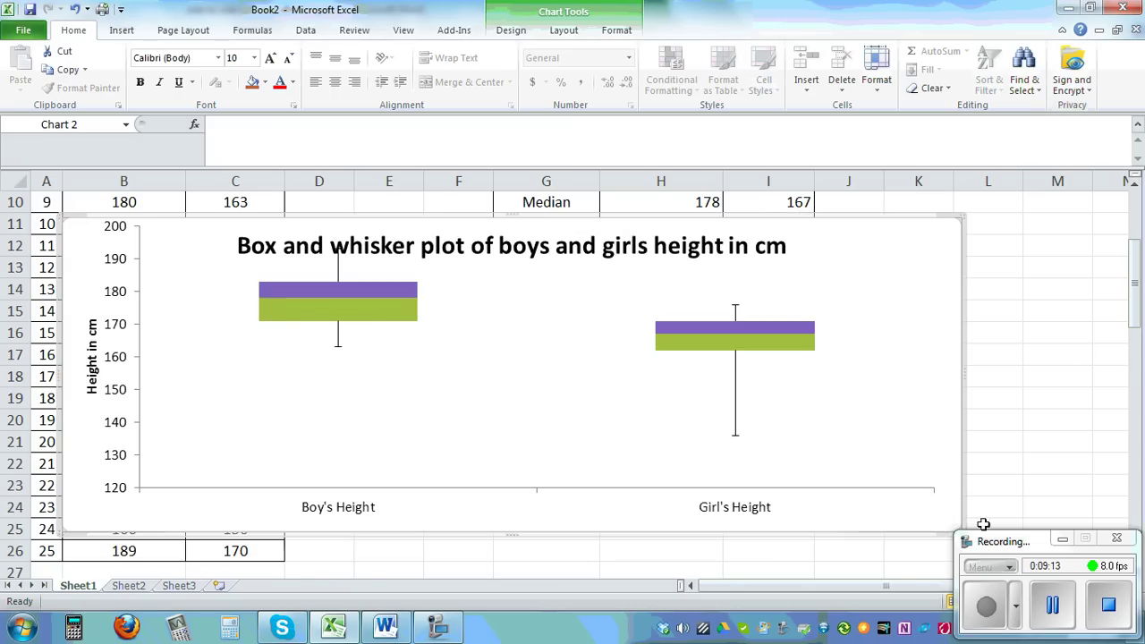
pyautogui.scroll(1, 1057, 454)
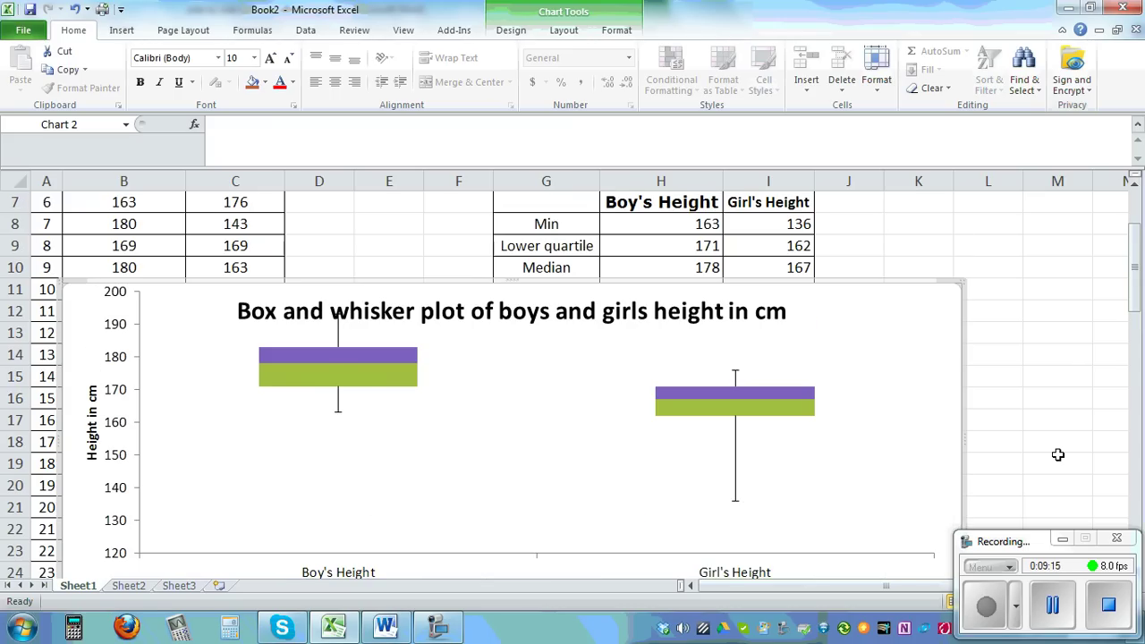
# Step: Make the chart title non-bold at font size 11 and move it right, clear of the boys' upper whisker
pyautogui.click(449, 320)
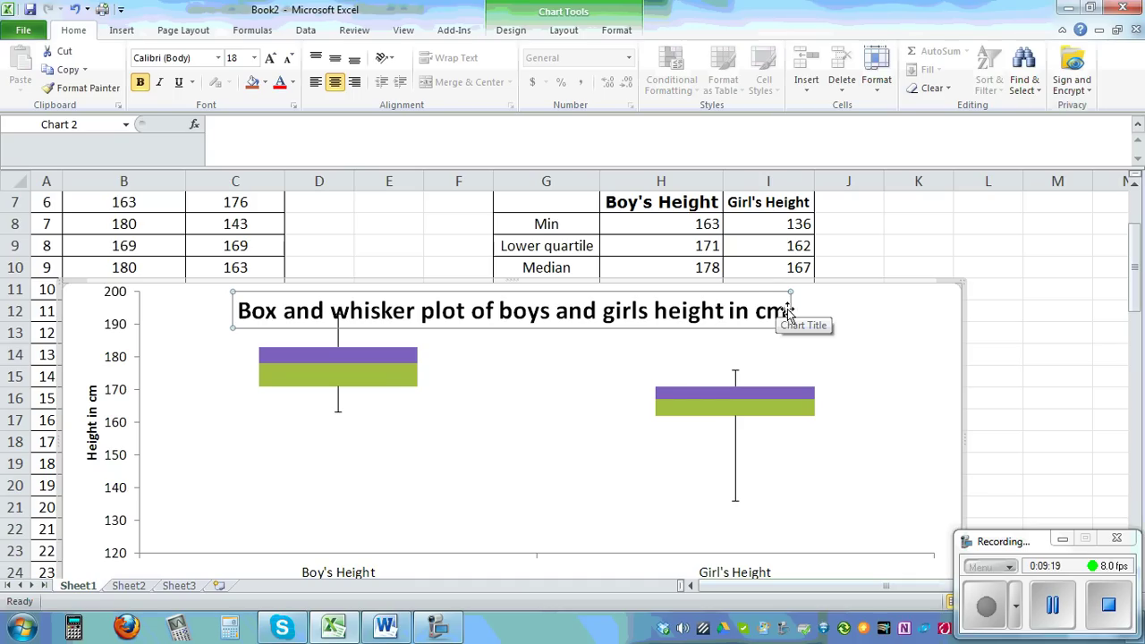
pyautogui.moveTo(785, 311); pyautogui.dragTo(234, 311)
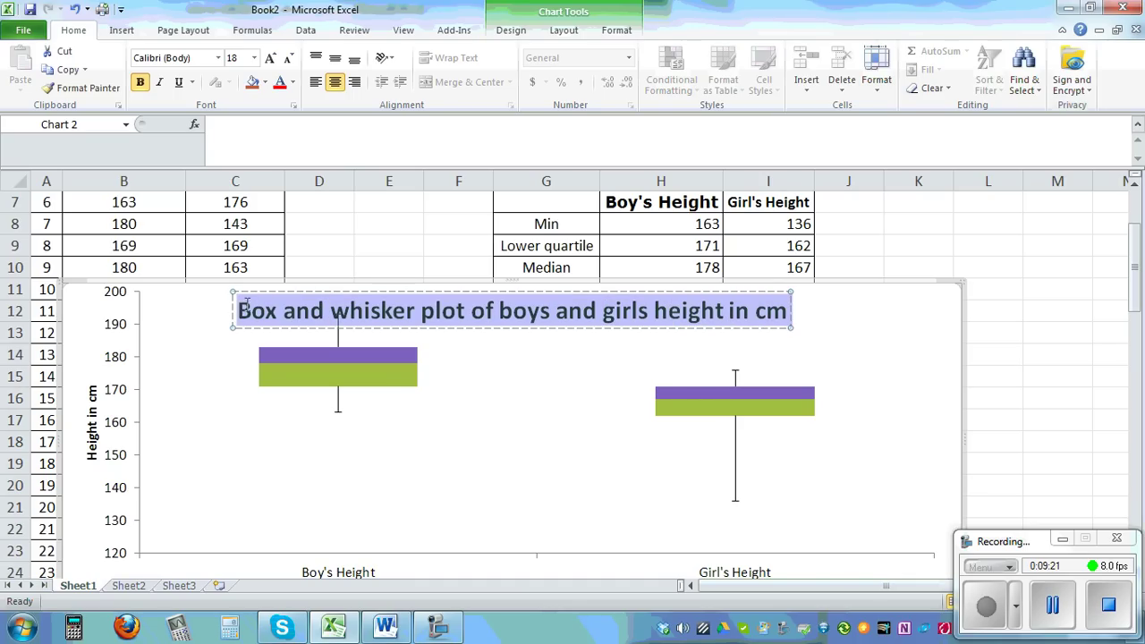
pyautogui.click(139, 83)
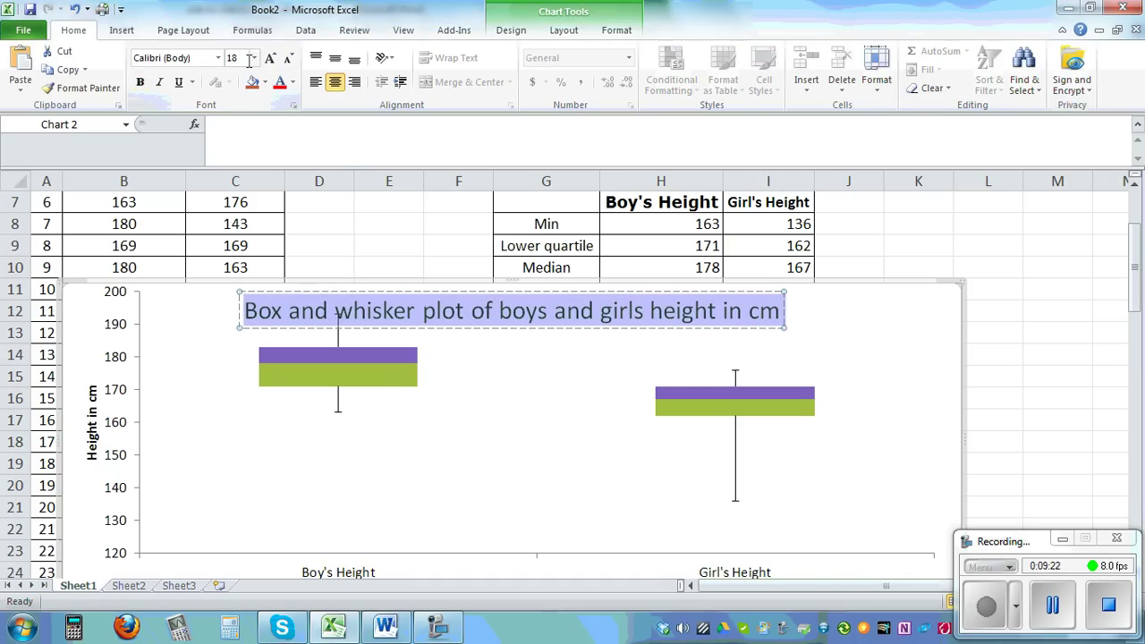
pyautogui.click(254, 58)
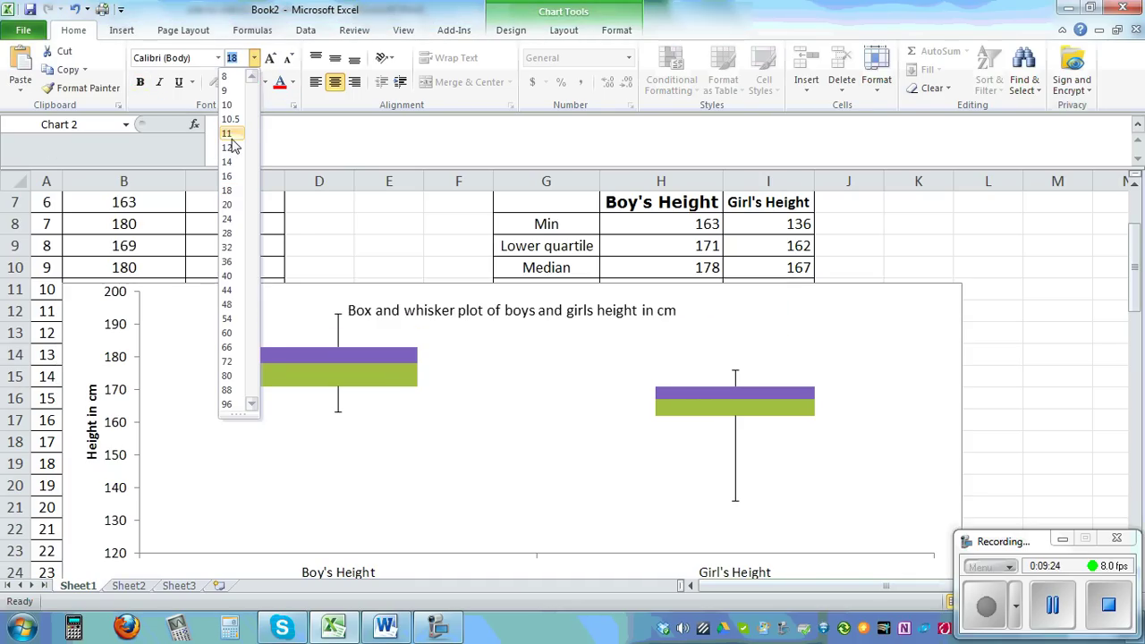
pyautogui.click(234, 134)
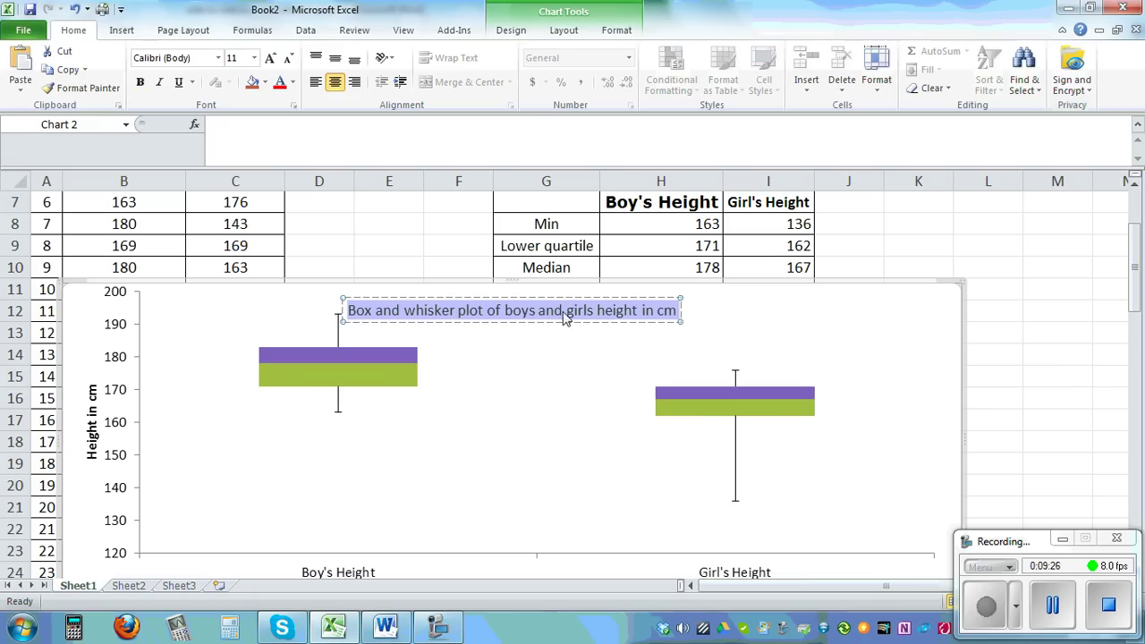
pyautogui.moveTo(557, 297); pyautogui.dragTo(682, 300)
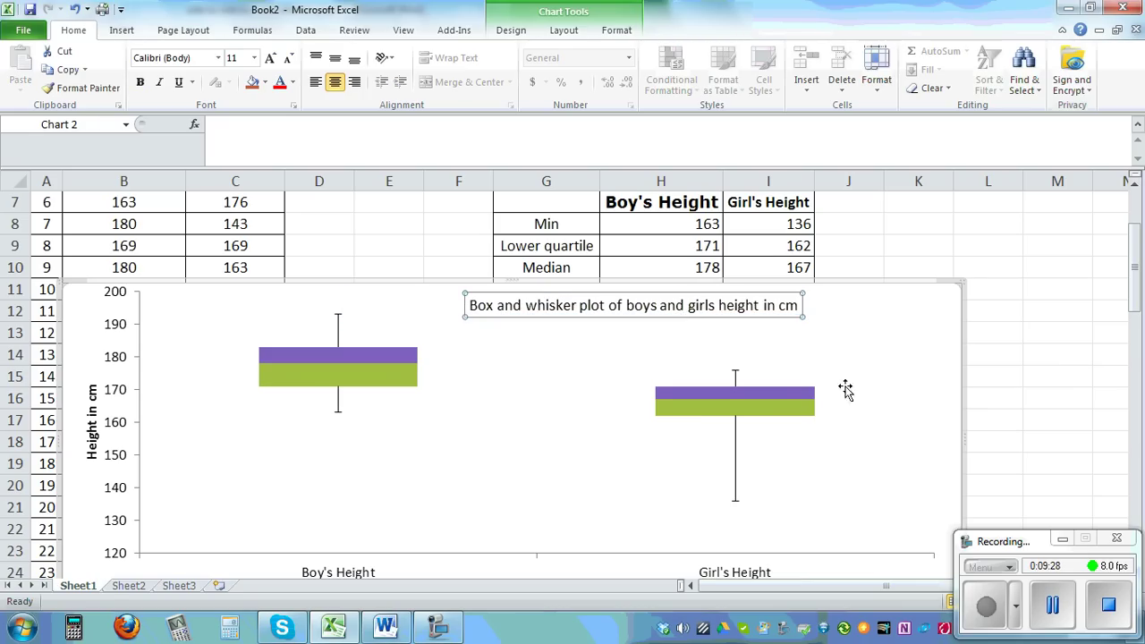
pyautogui.click(1039, 335)
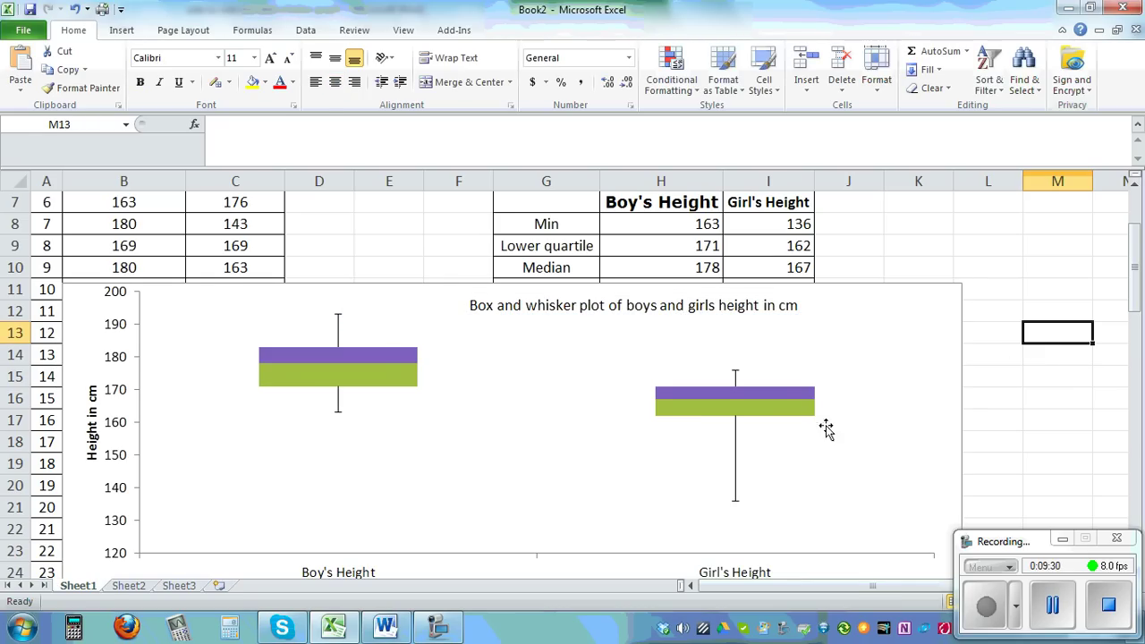